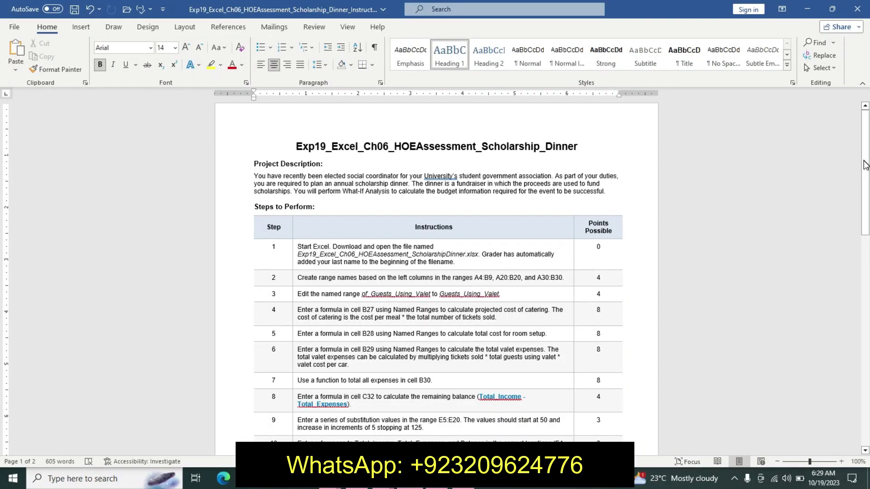
Step: Bring up the Word instructions document for the Scholarship Dinner project
mouse_move(861, 159)
left_mouse_down()
mouse_move(862, 216)
mouse_move(862, 159)
left_mouse_up()
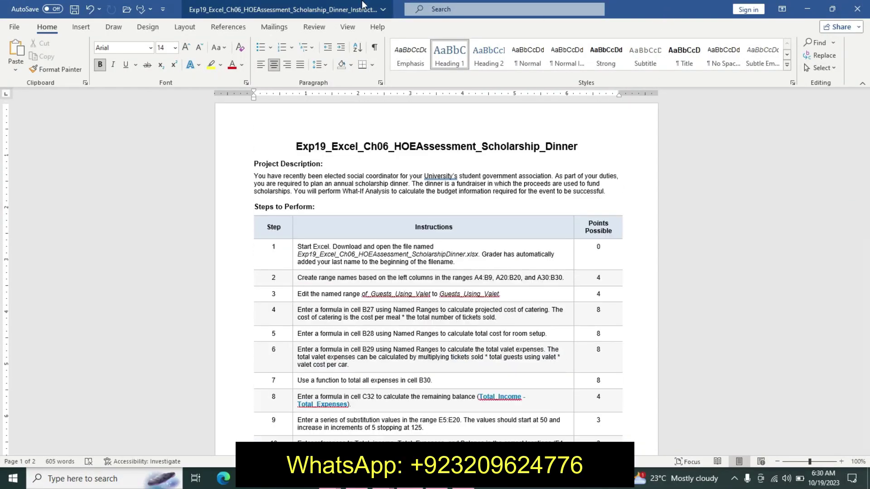
Step: Highlight the title yellow and make the Project Description 14 pt bold with turquoise highlighting
left_click_drag(301, 145, 347, 154)
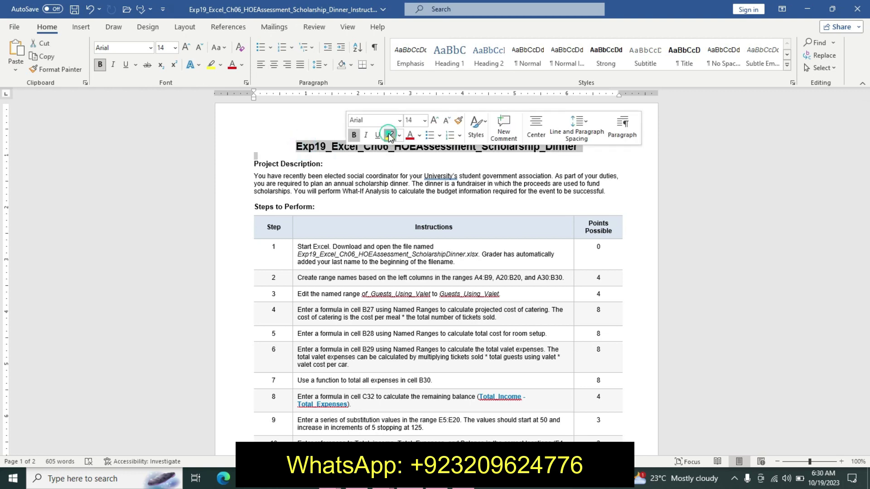
left_click(389, 134)
left_click_drag(255, 156, 287, 198)
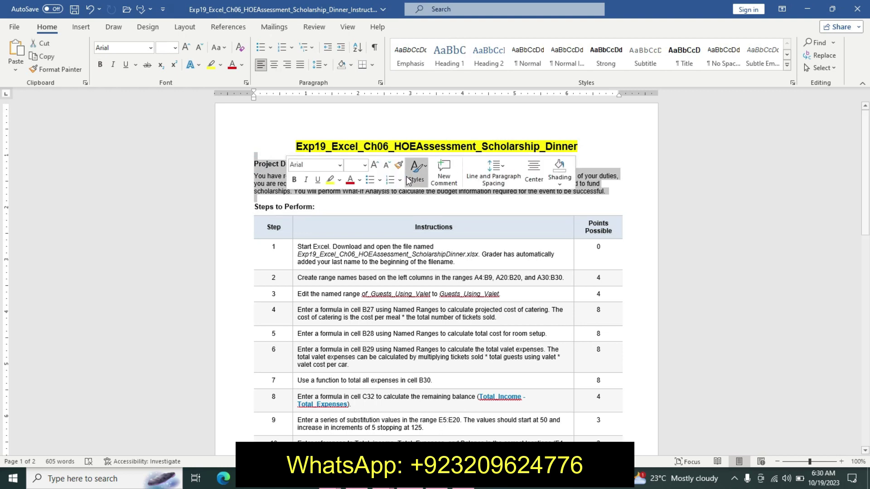
left_click(365, 165)
left_click(355, 241)
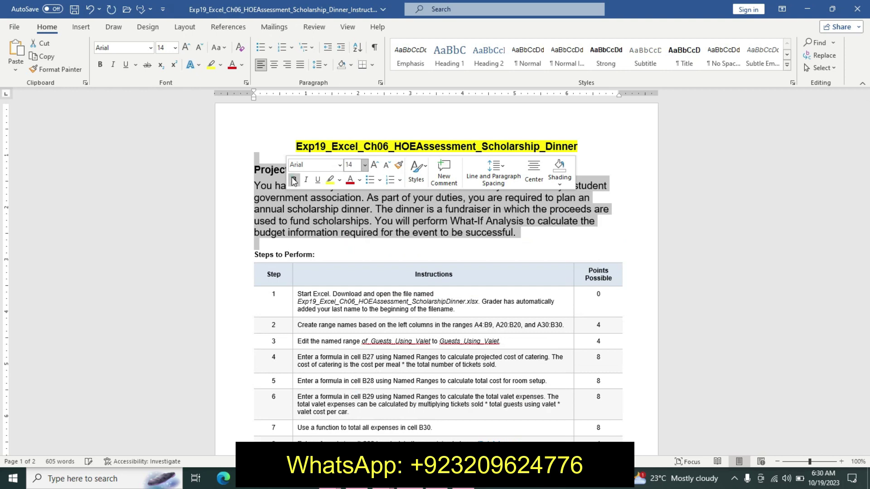
left_click(294, 179)
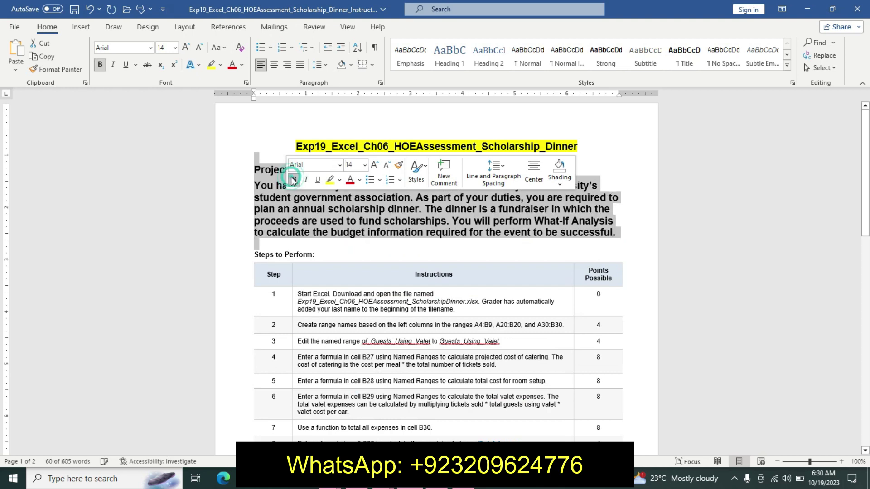
left_click(340, 180)
left_click(368, 197)
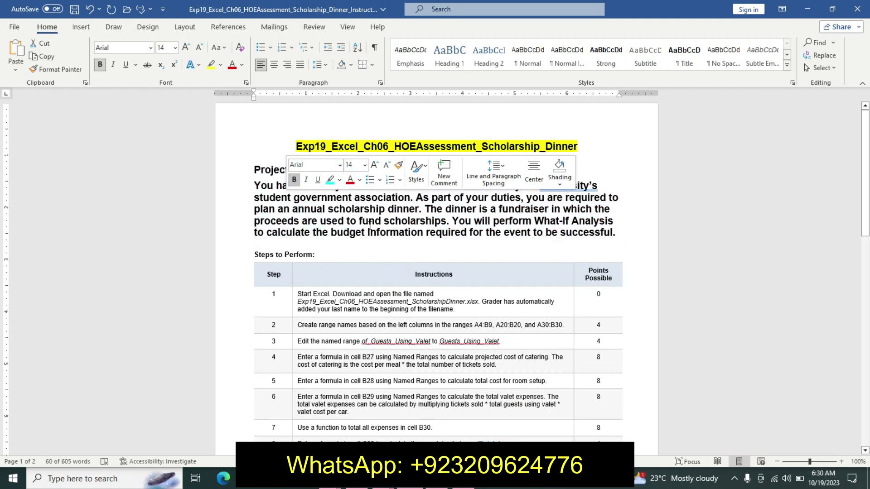
left_click(368, 221)
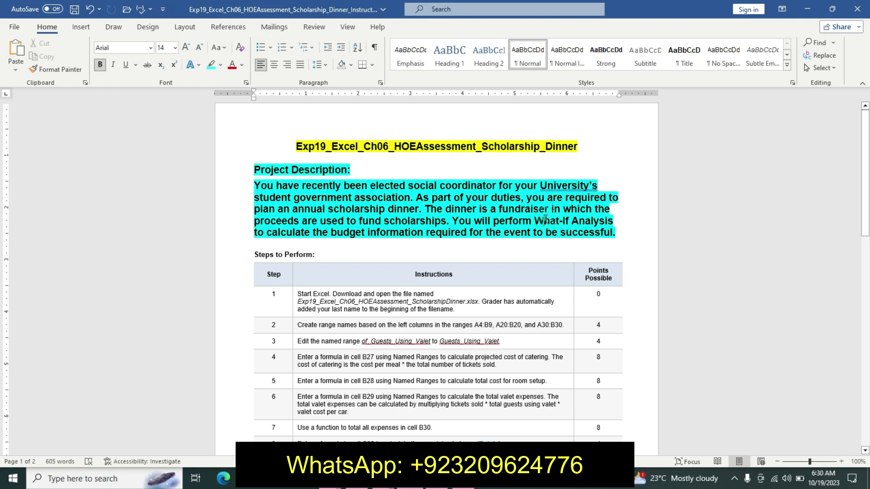
Step: Reselect the description paragraph, then place the cursor after 'successful'
mouse_move(422, 224)
left_mouse_down()
mouse_move(462, 231)
mouse_move(418, 256)
left_mouse_up()
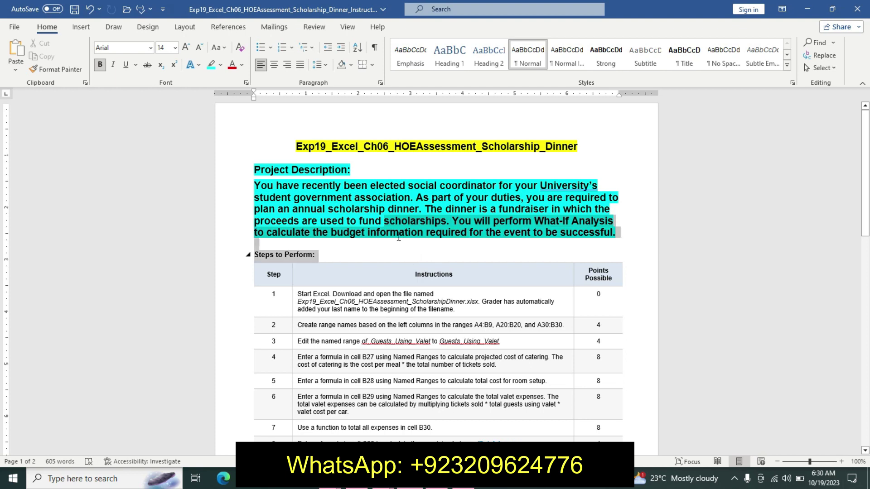
left_click(349, 198)
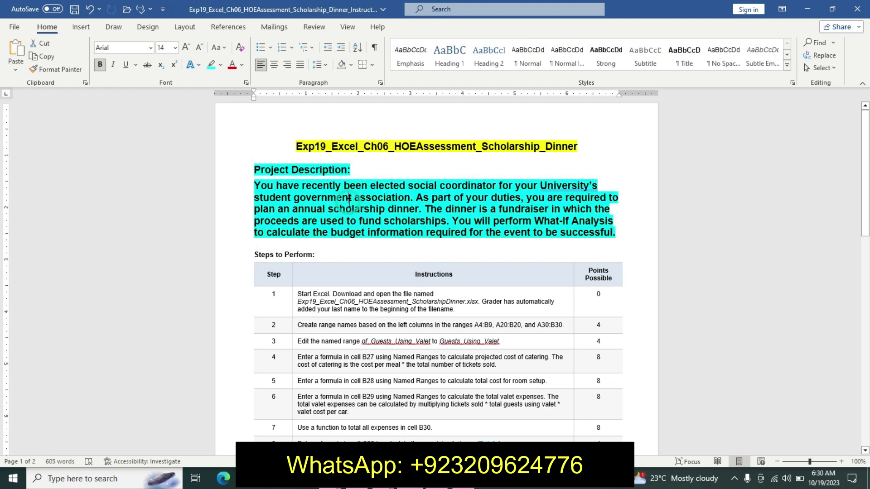
left_click_drag(261, 188, 391, 224)
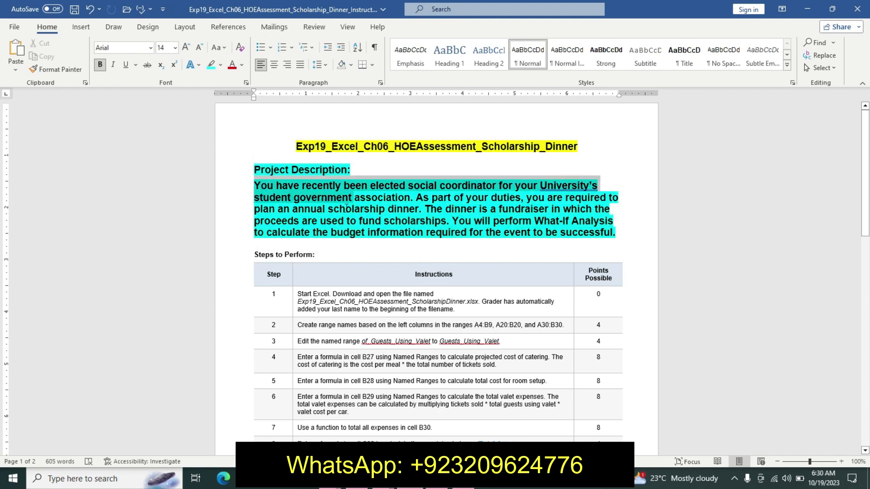
left_click_drag(395, 223, 470, 243)
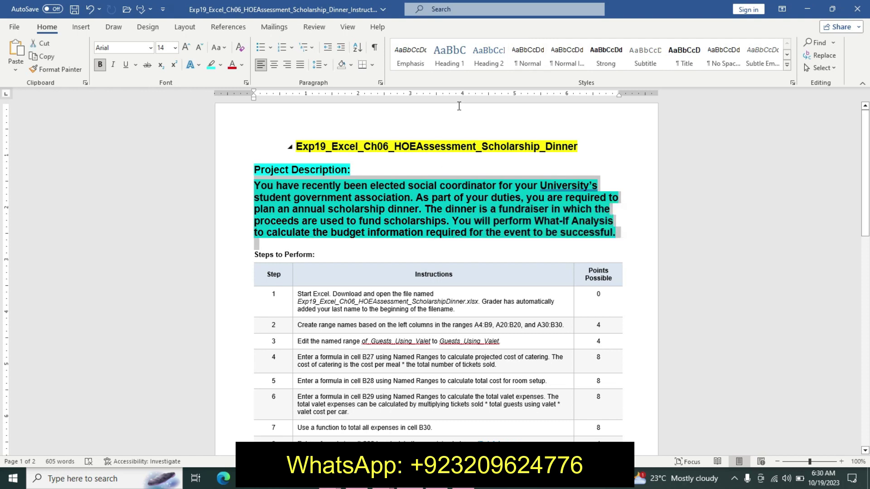
left_click(378, 198)
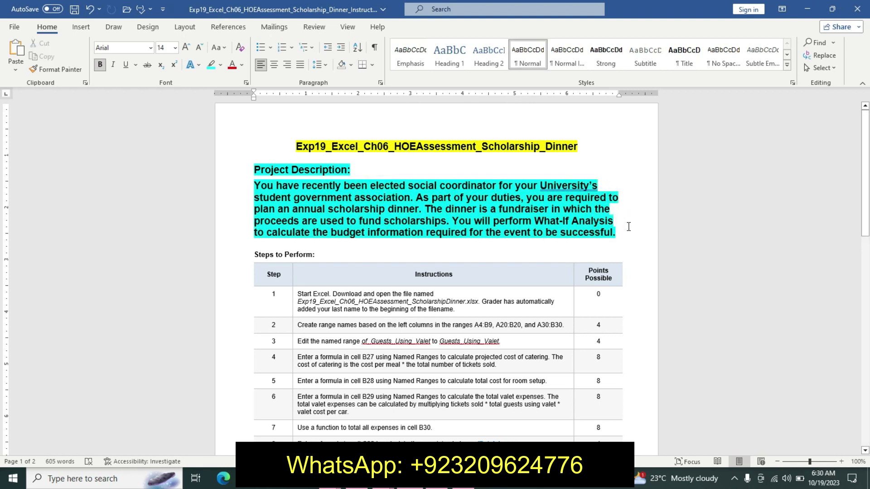
left_click(614, 232)
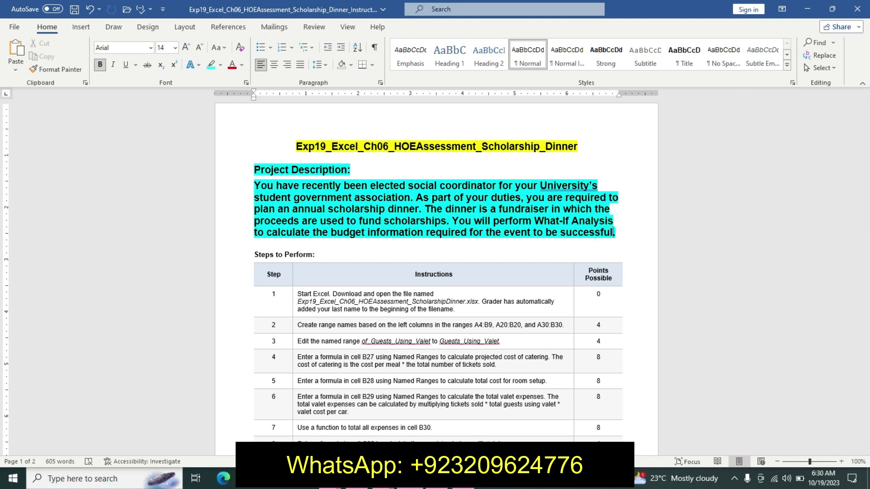
key("alt+Tab")
left_click(355, 153)
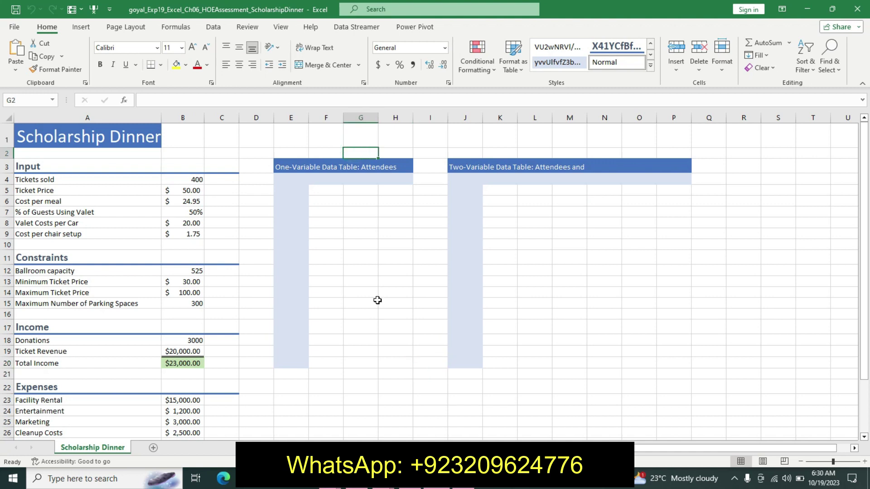
left_click(375, 300)
left_click(304, 241)
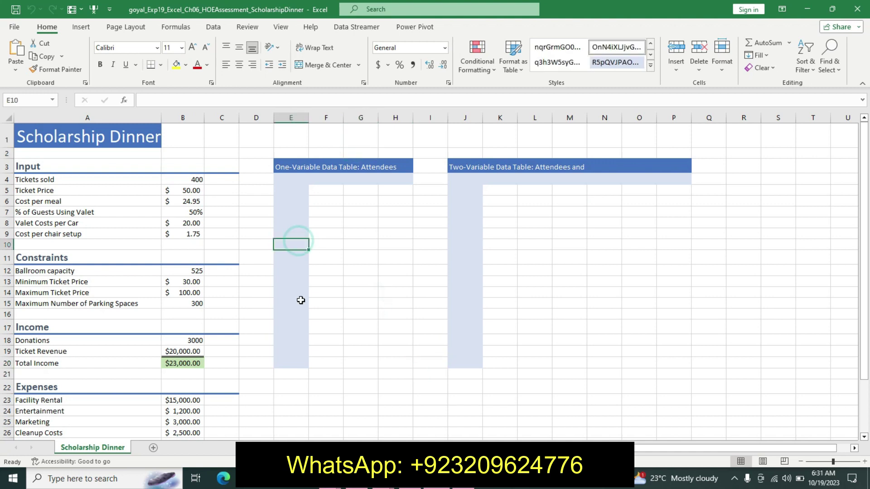
left_click(194, 340)
left_click(193, 371)
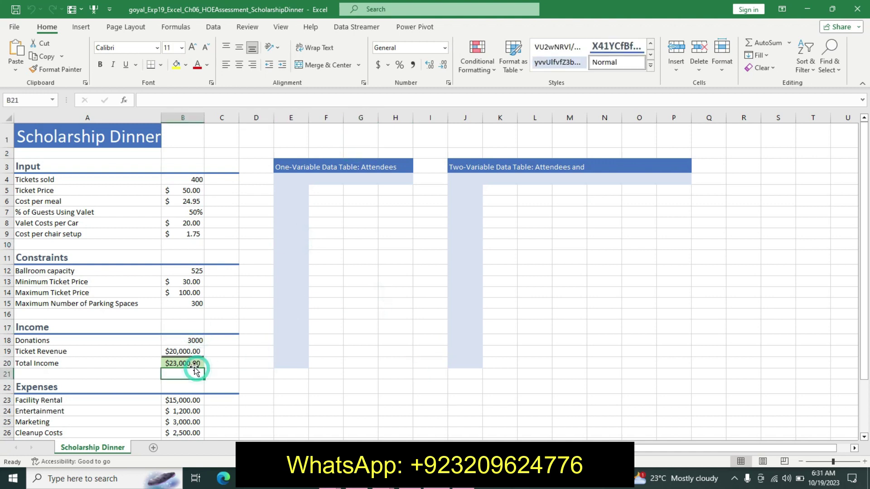
left_click(193, 364)
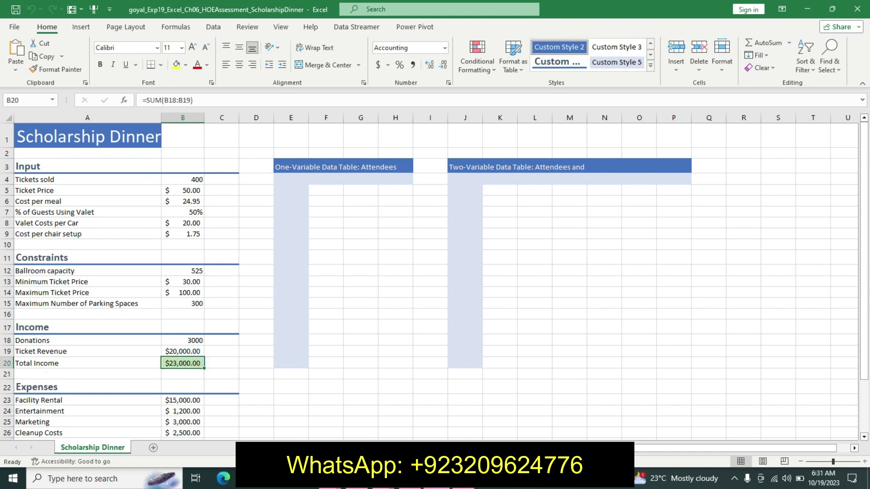
left_click(416, 480)
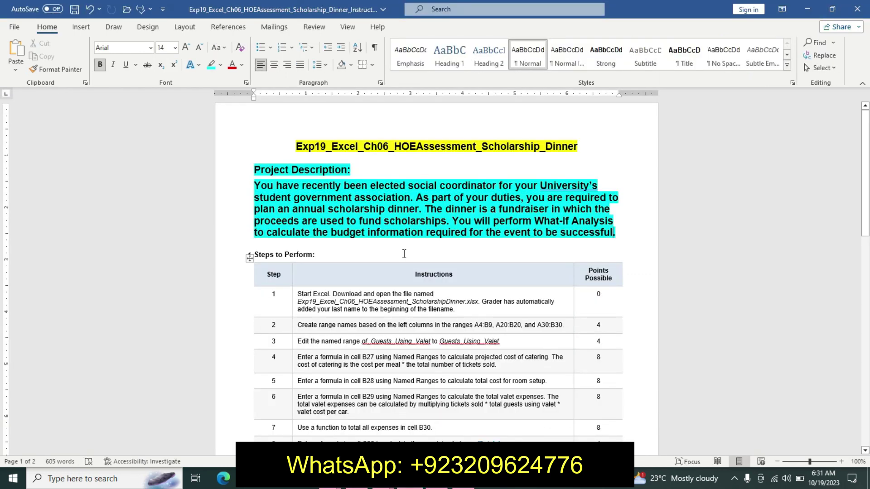
Step: Remove the bold formatting from the Project Description section
key("shift+Up")
key("shift+Up")
key("shift+Up")
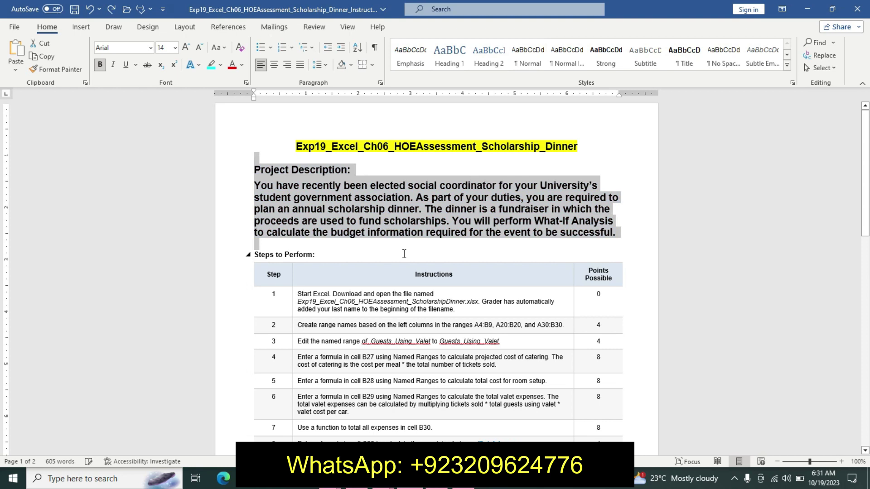
key("ctrl+b")
type("Z")
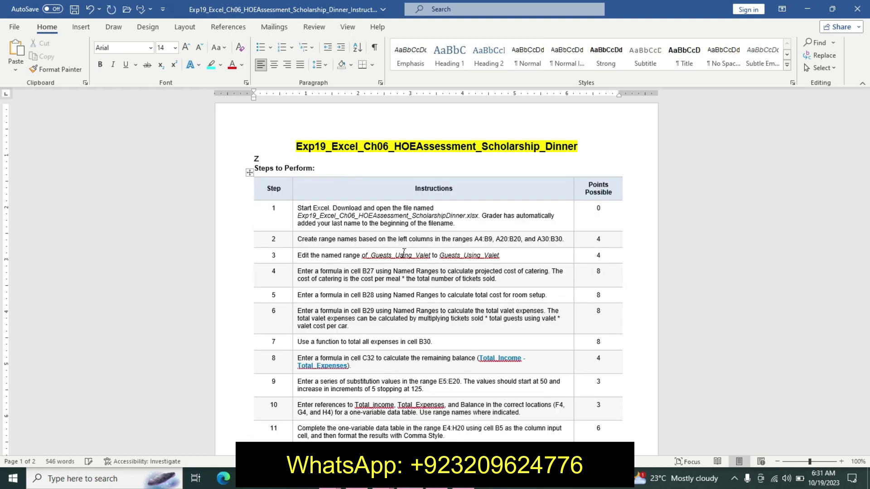
key("ctrl+z")
key("ctrl+z")
key("ctrl+z")
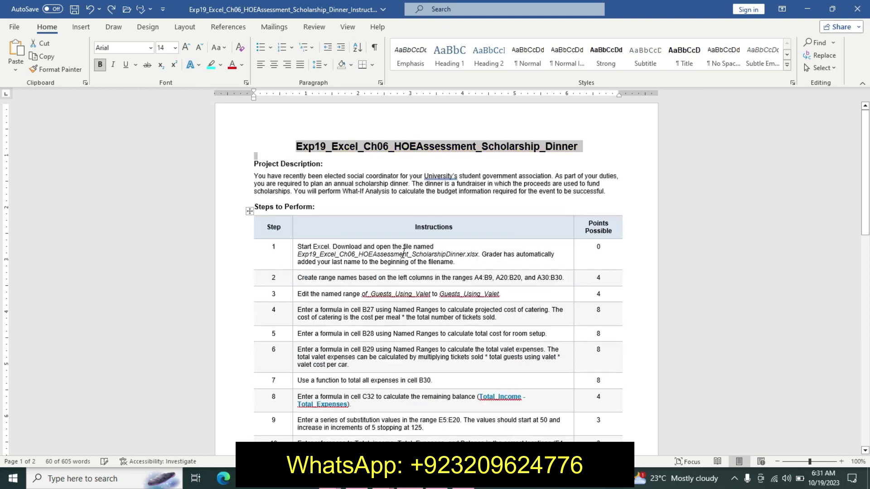
Step: Highlight the step 1 instruction text in turquoise
left_click(295, 255)
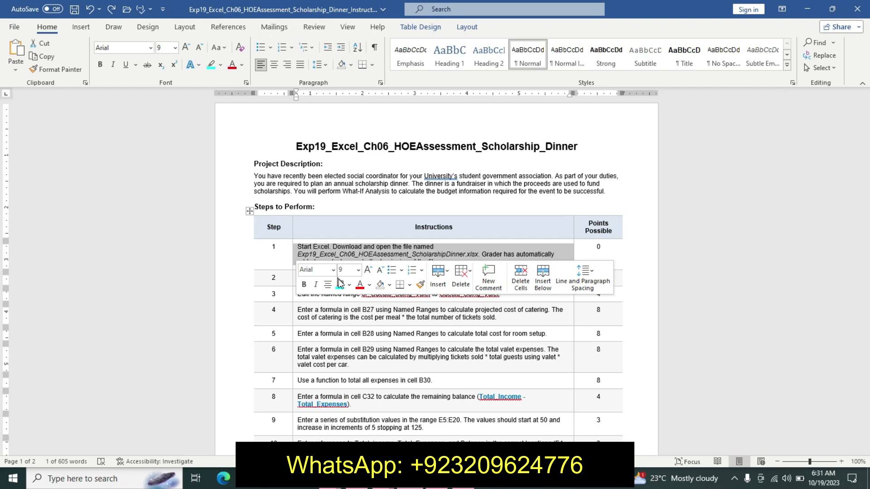
left_click(339, 284)
left_click(300, 254)
Step: Make the step 1 file name 12 pt bold with a yellow highlight
left_click_drag(340, 254, 477, 251)
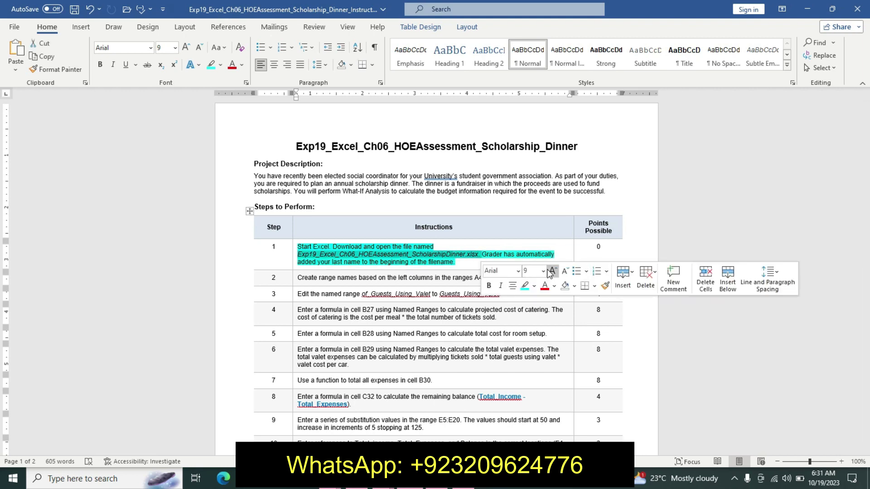
left_click(542, 270)
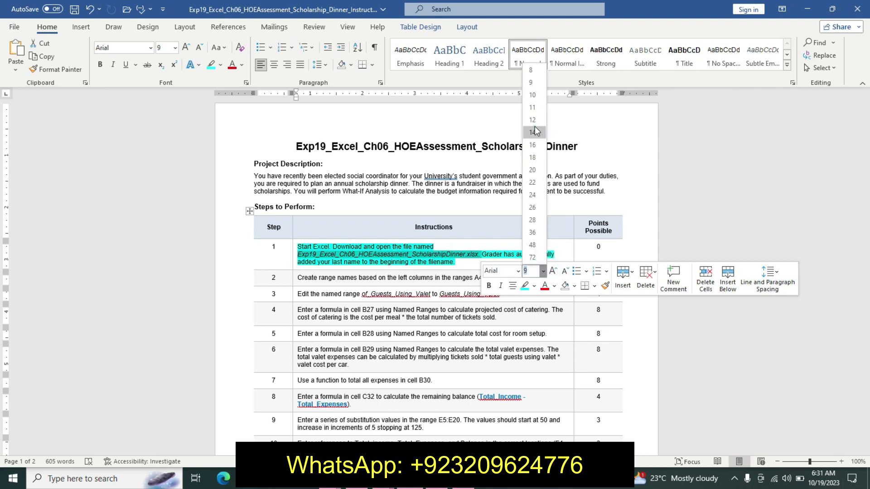
left_click(533, 132)
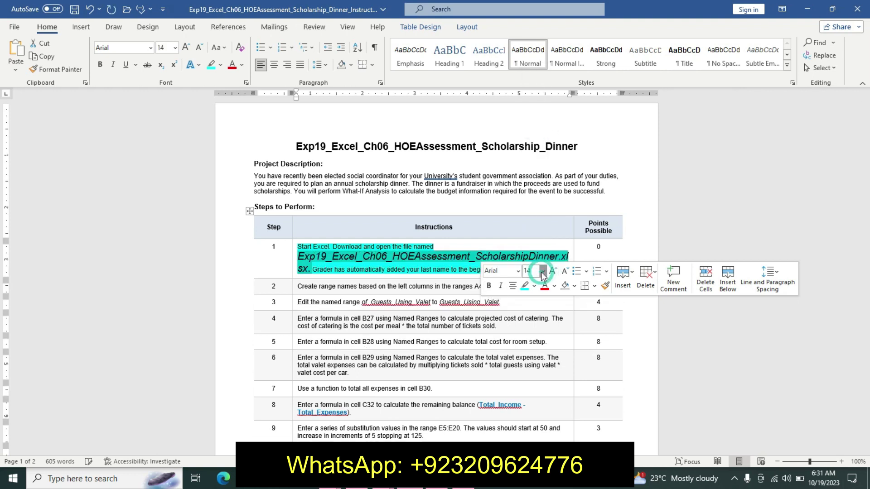
left_click(543, 271)
left_click(532, 119)
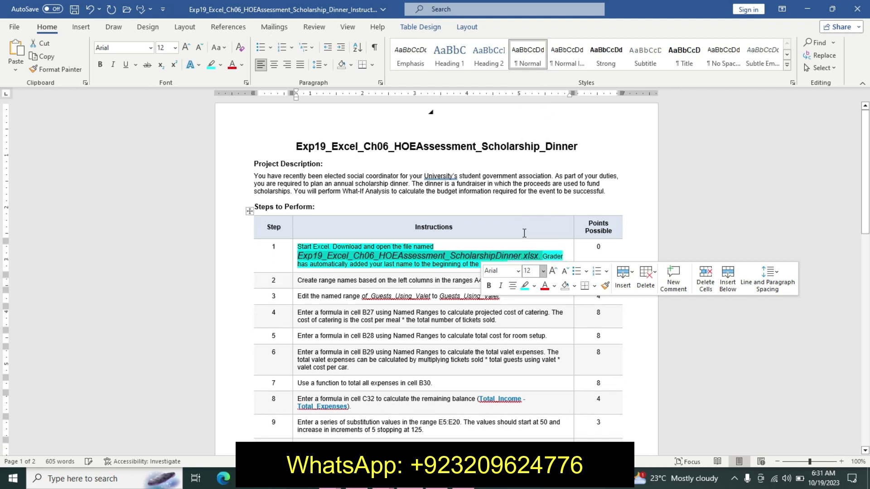
left_click(489, 285)
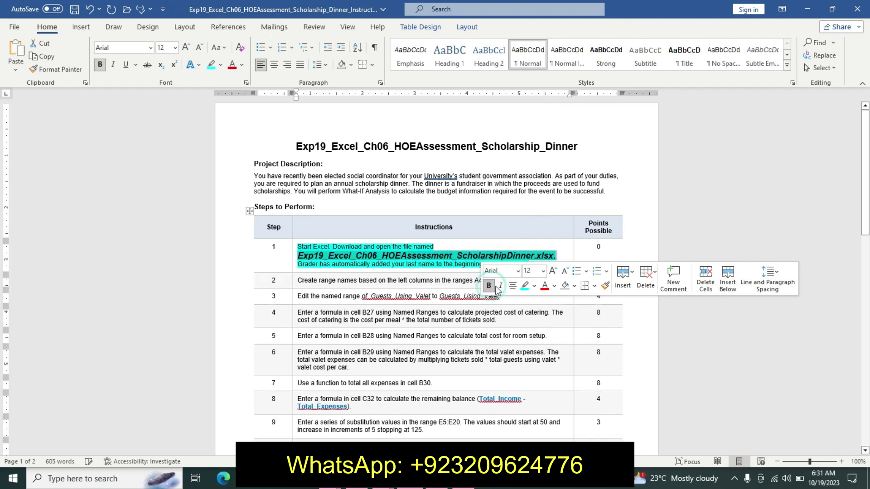
left_click(534, 286)
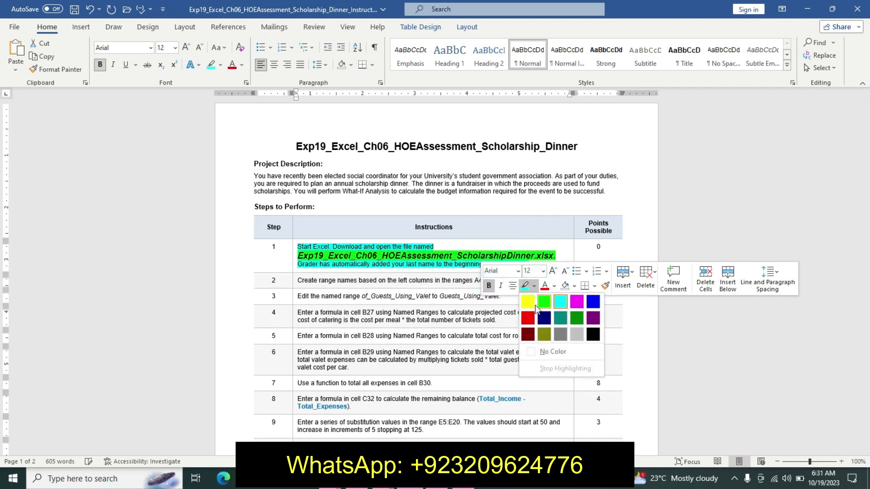
left_click(528, 301)
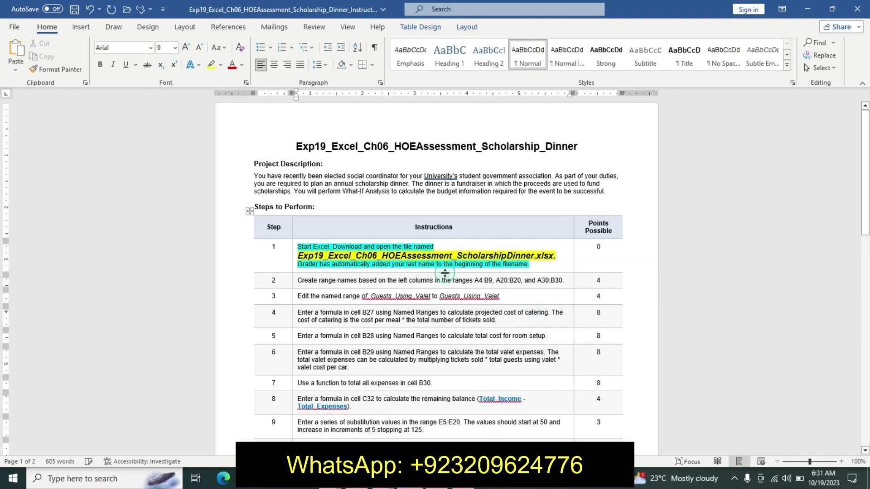
left_click(295, 253)
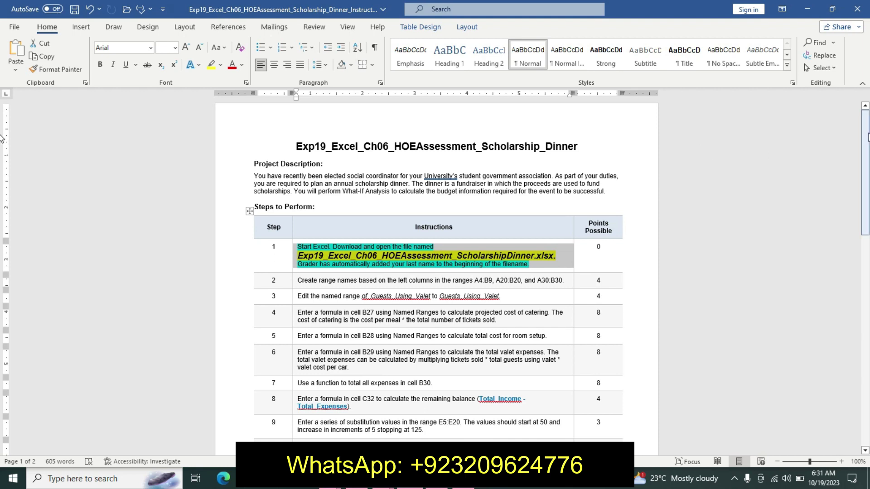
left_click_drag(867, 136, 867, 183)
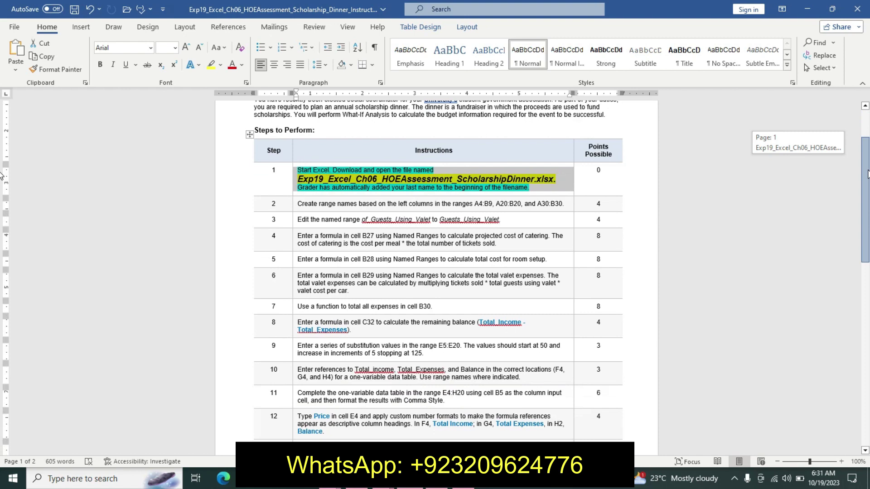
left_click_drag(867, 185, 866, 116)
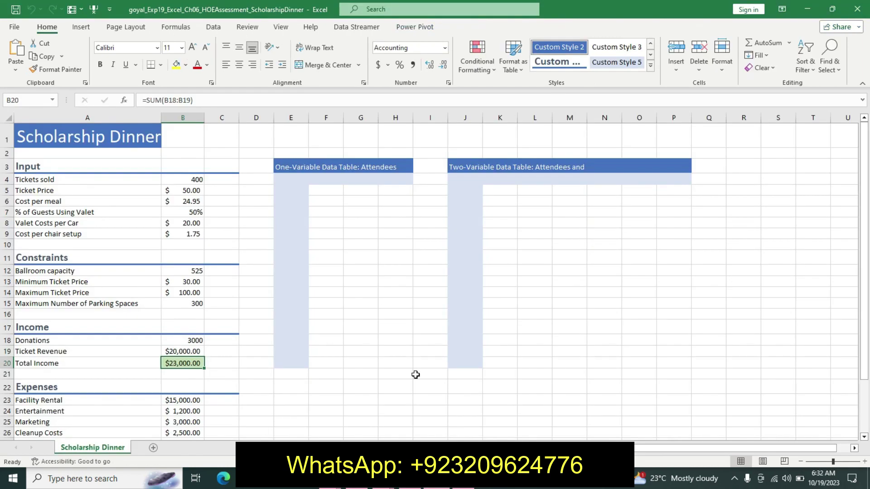
Step: Scroll through the Scholarship Dinner worksheet in Excel, then go back to Word
left_click(415, 374)
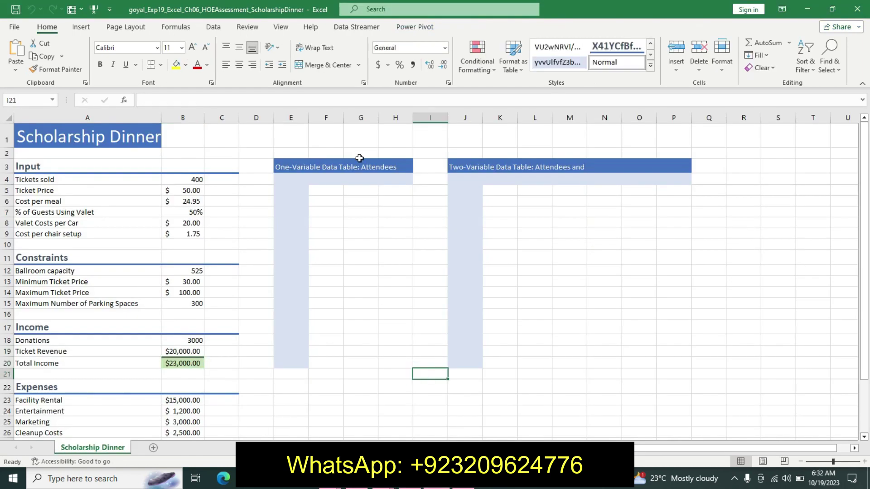
left_click(361, 153)
left_click_drag(864, 320, 864, 351)
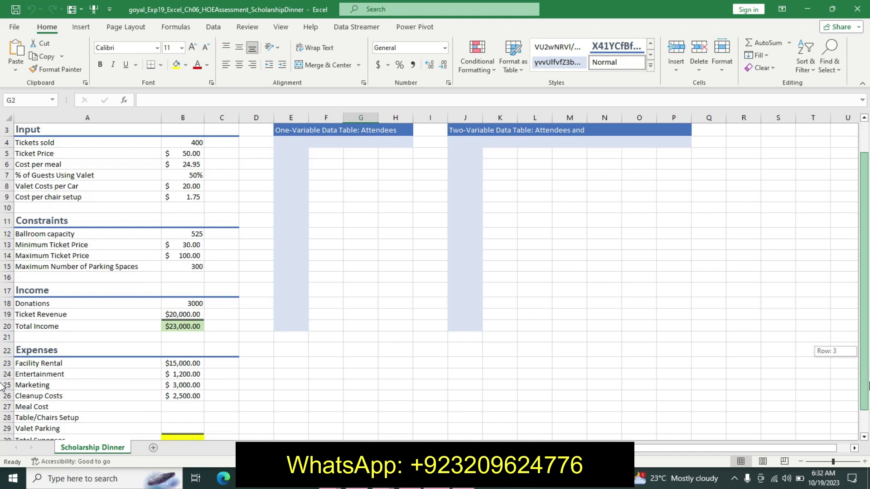
left_click_drag(865, 351, 862, 284)
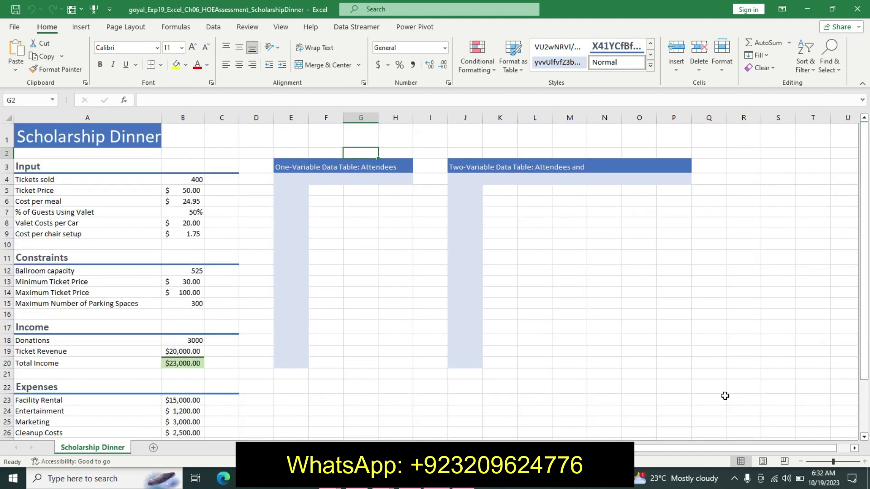
key("alt+Tab")
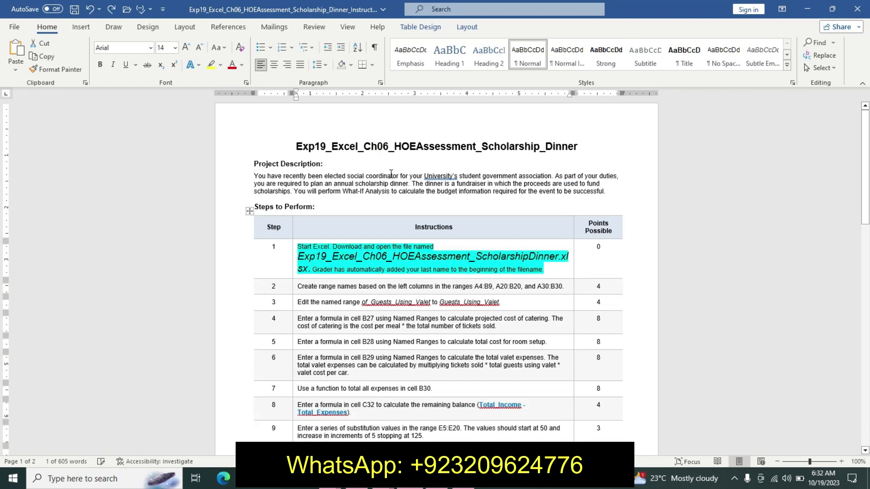
Step: Make step 2's instruction text 14 pt bold with a turquoise highlight
left_click(293, 285)
left_click(356, 249)
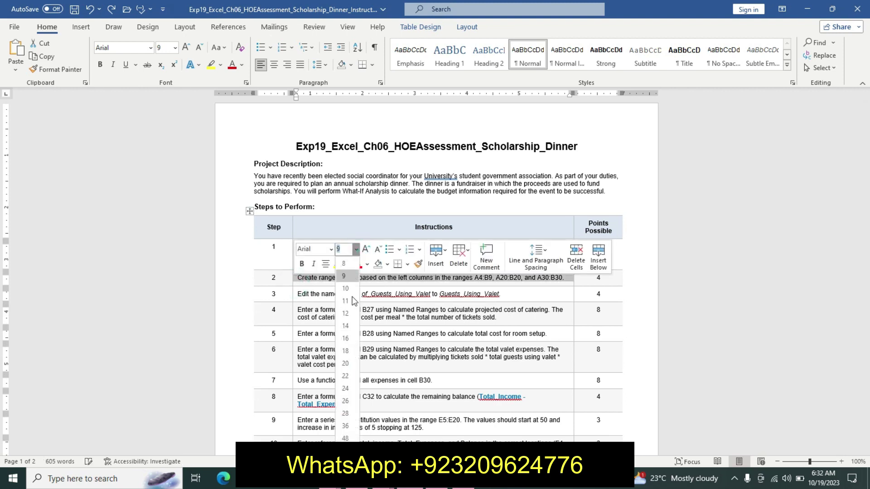
left_click(346, 326)
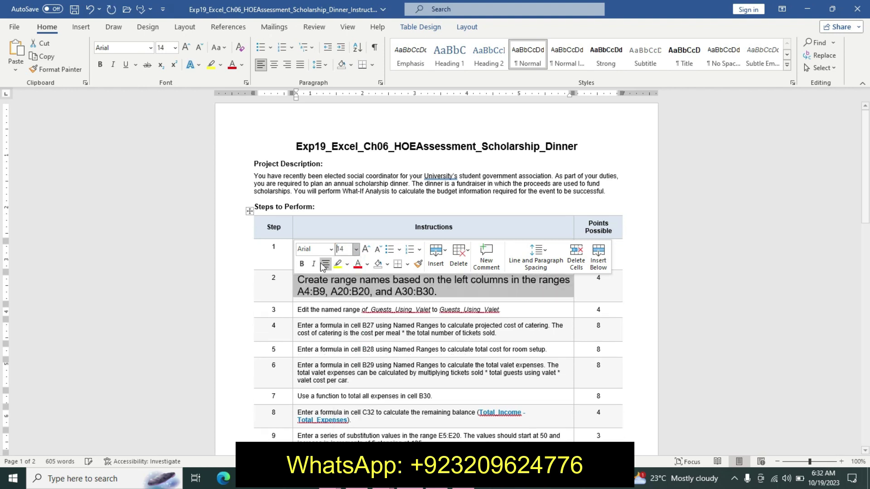
left_click(302, 264)
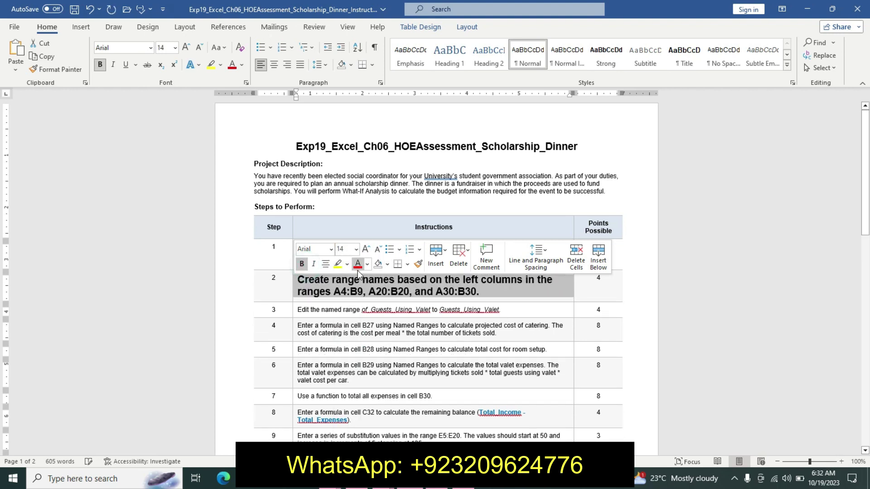
left_click(347, 264)
left_click(374, 278)
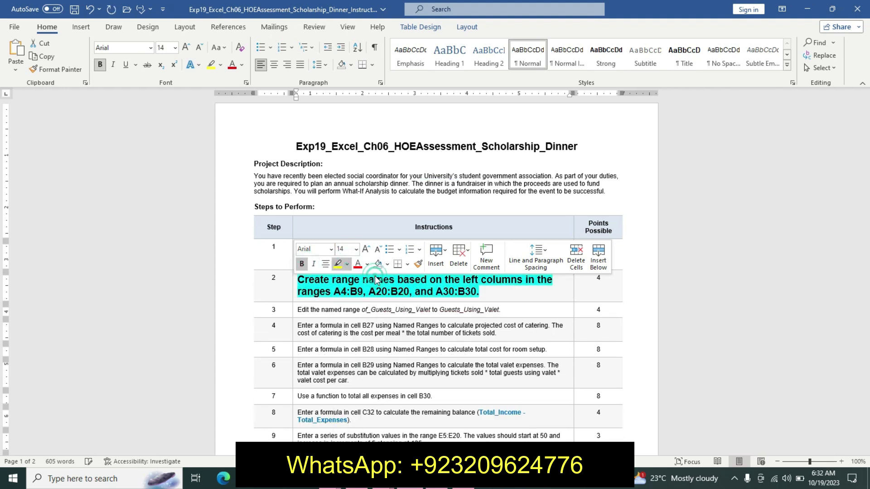
left_click(343, 294)
Step: Select the A4:B9 reference in step 2, delete it, then restore it
left_click_drag(336, 293, 372, 294)
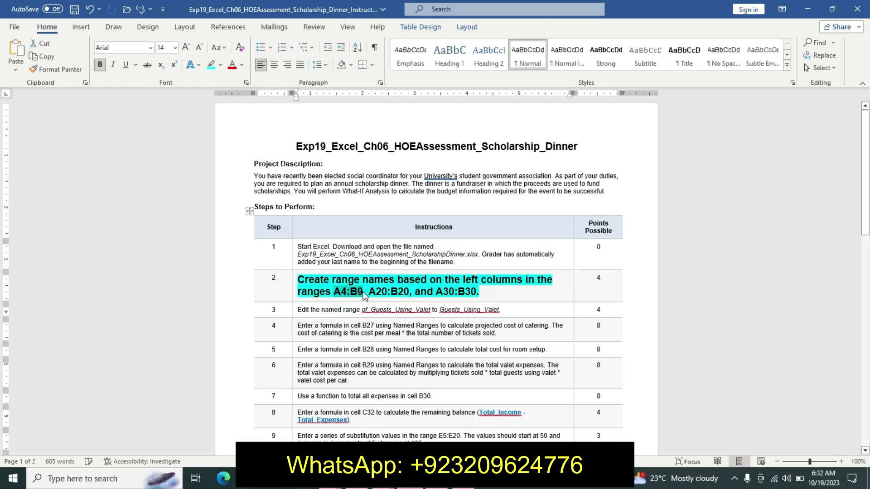
key("Delete")
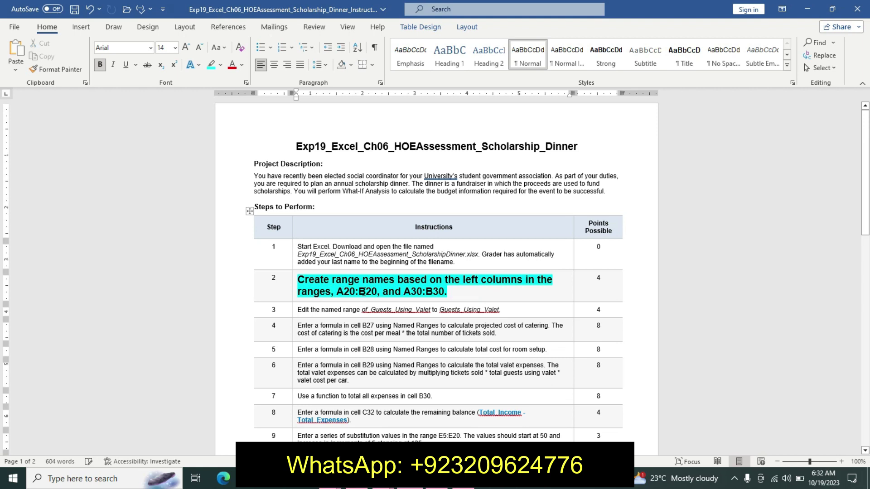
key("ctrl+z")
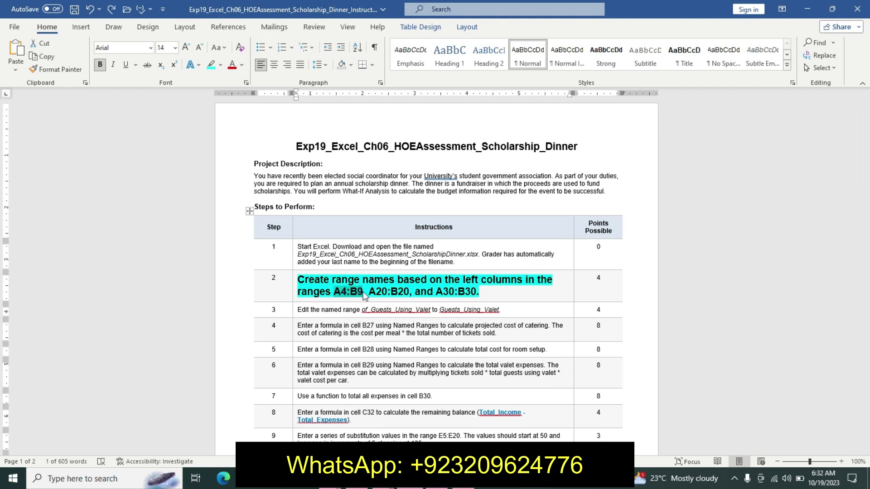
Step: Select A4:B9 and add A20:B20 to the selection through the Name Box
key("alt+Tab")
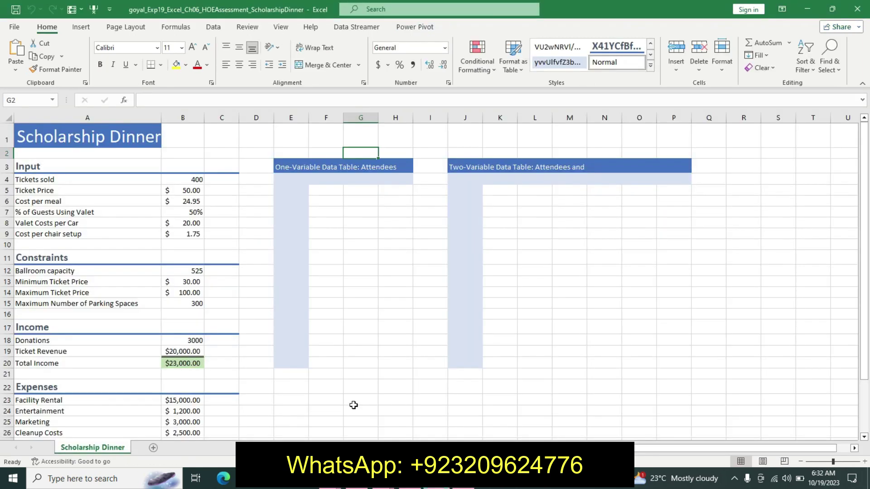
left_click(22, 97)
type("A4:B9")
key("Return")
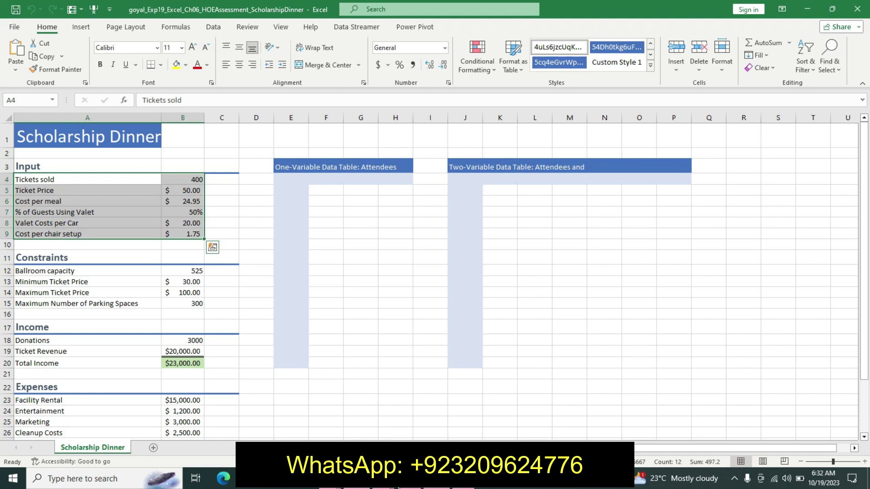
key("alt+Tab")
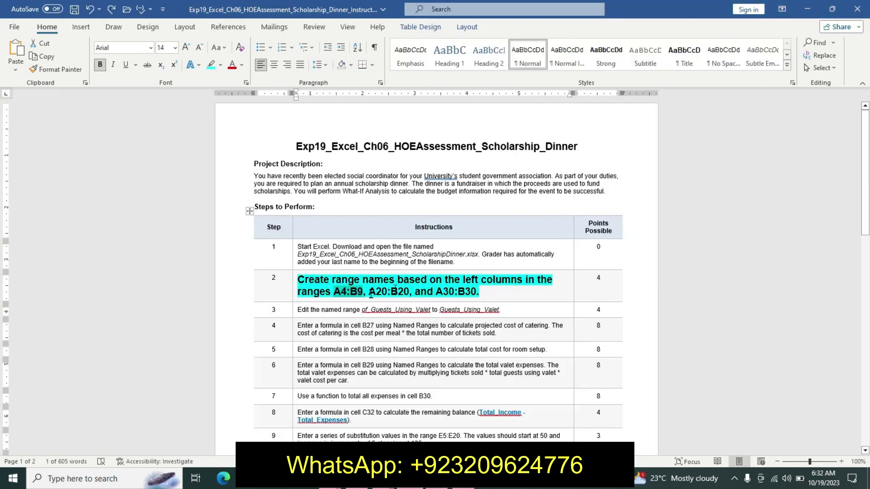
left_click_drag(369, 292, 403, 293)
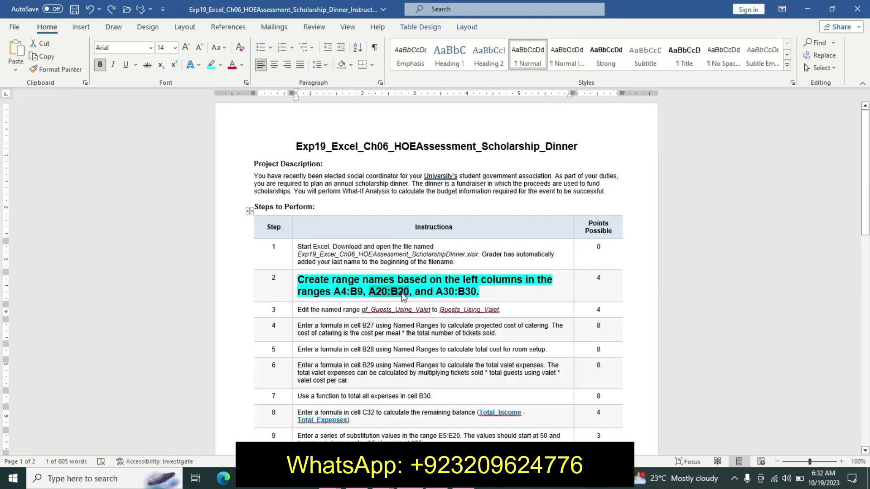
key("alt+Tab")
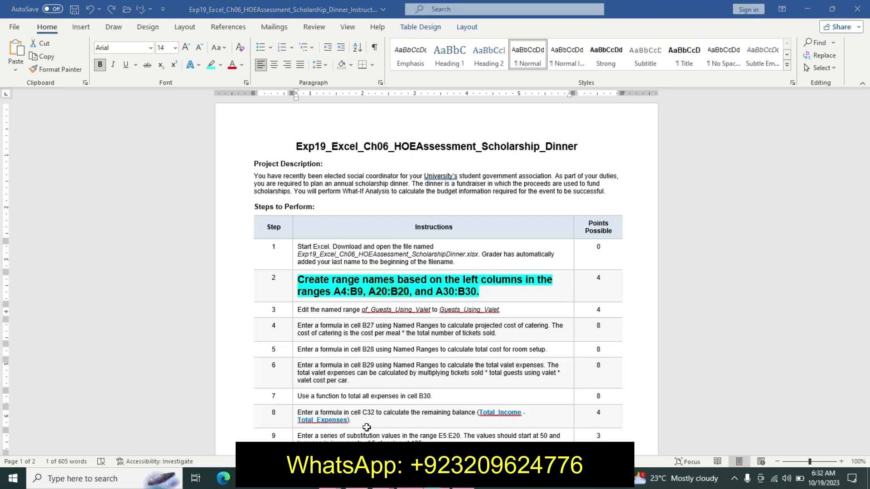
left_click(38, 103)
type("A20:B20")
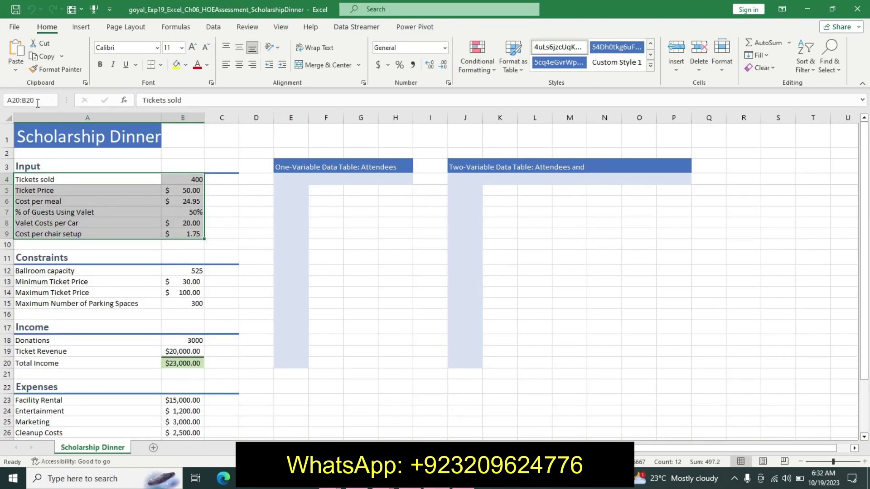
key("Return")
key("alt+Tab")
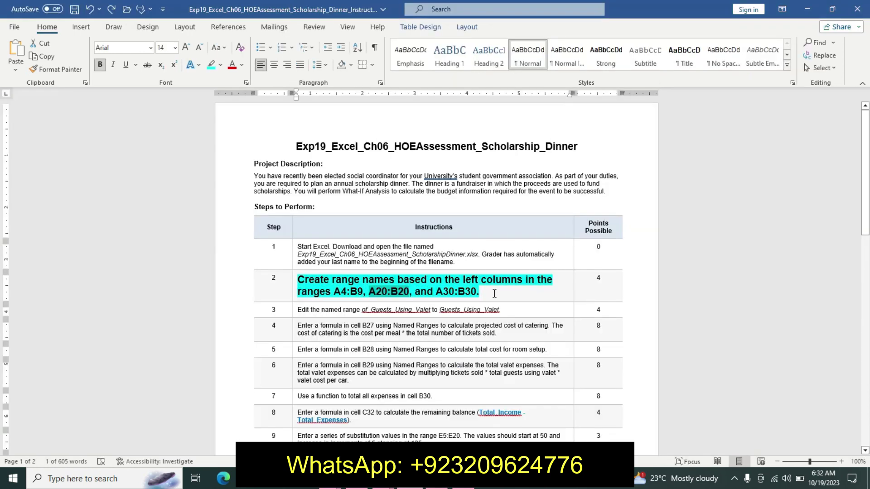
mouse_move(439, 290)
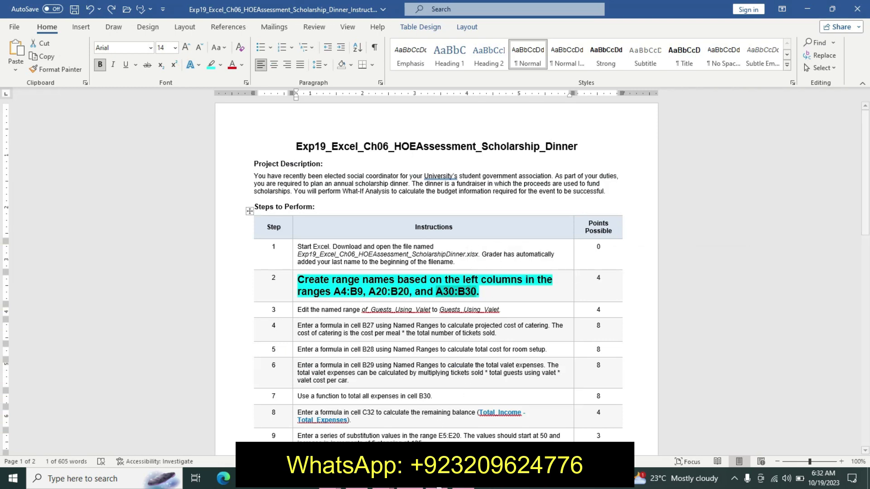
Step: Add A30:B30 to the selection and create range names from the left-column labels
key("alt+Tab")
left_click(26, 100)
key("BackSpace")
type("A30:B30")
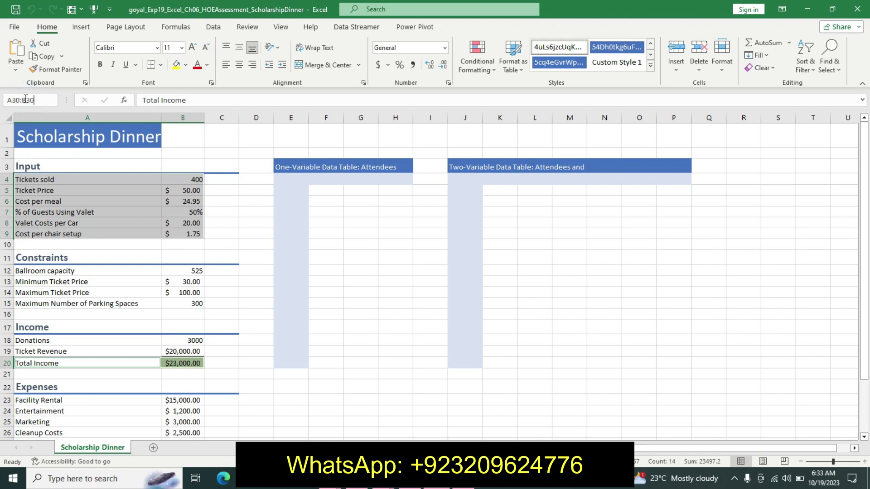
key("Return")
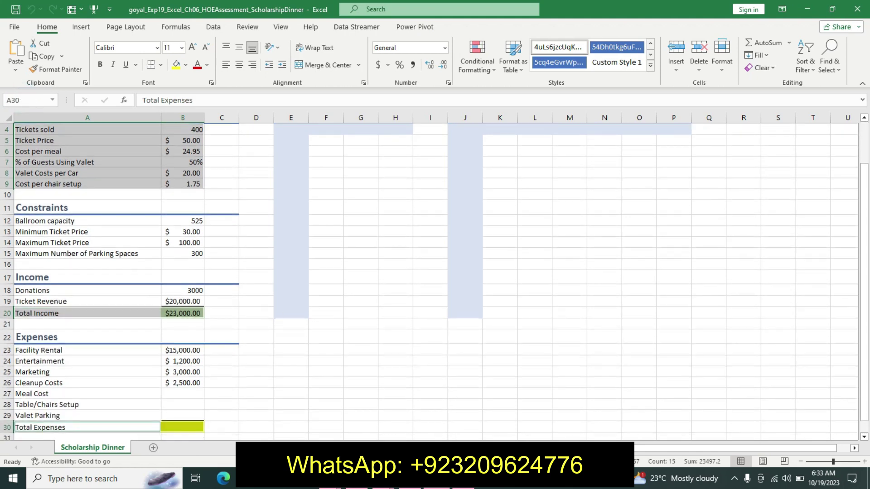
key("alt+Tab")
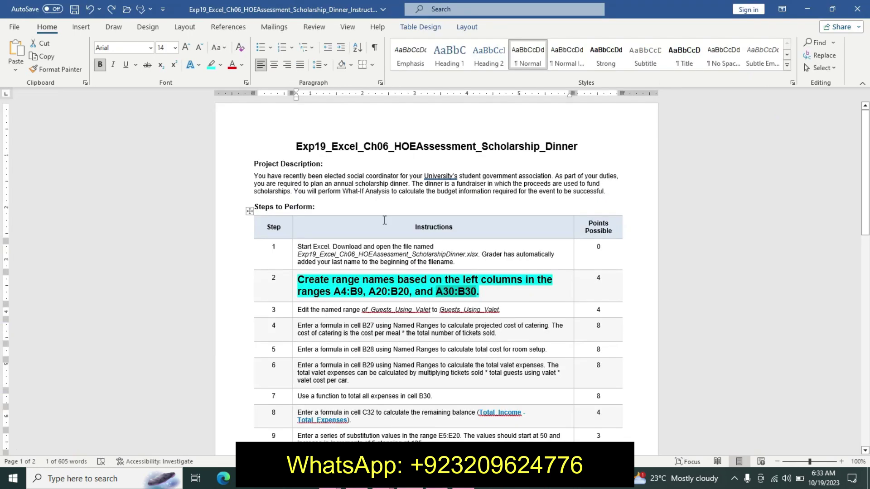
left_click(431, 479)
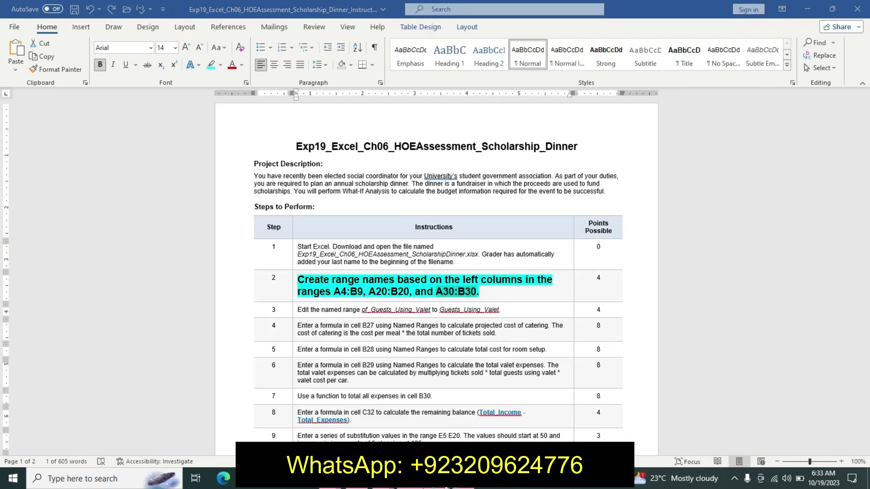
left_click(194, 32)
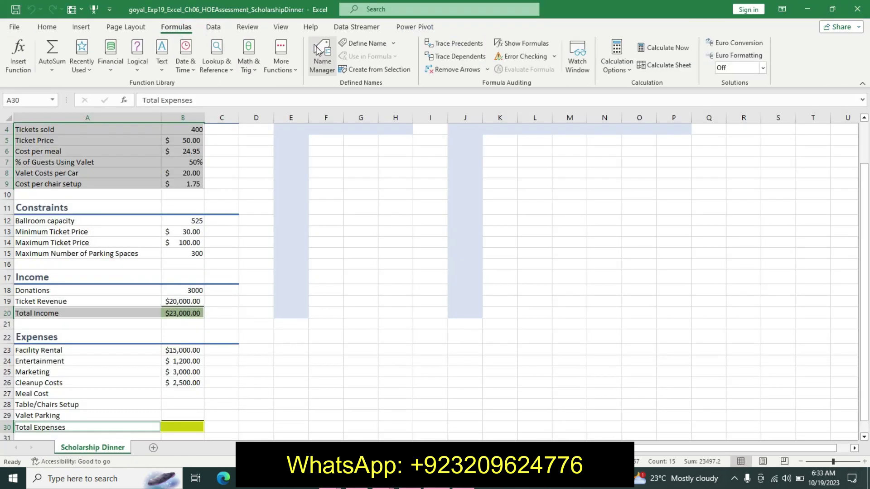
left_click(362, 69)
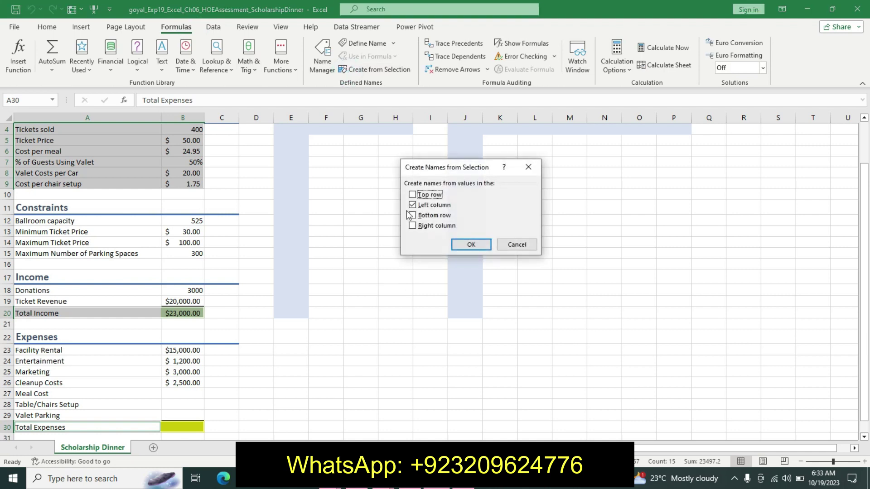
left_click(466, 245)
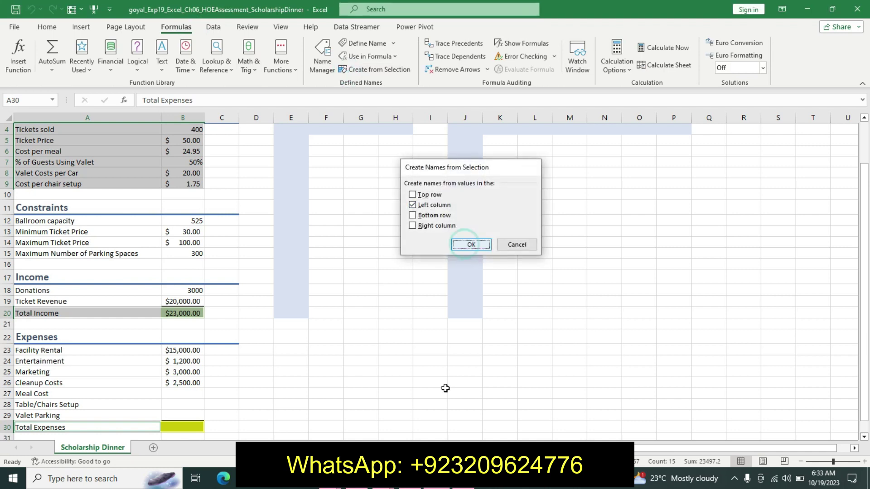
key("alt+Tab")
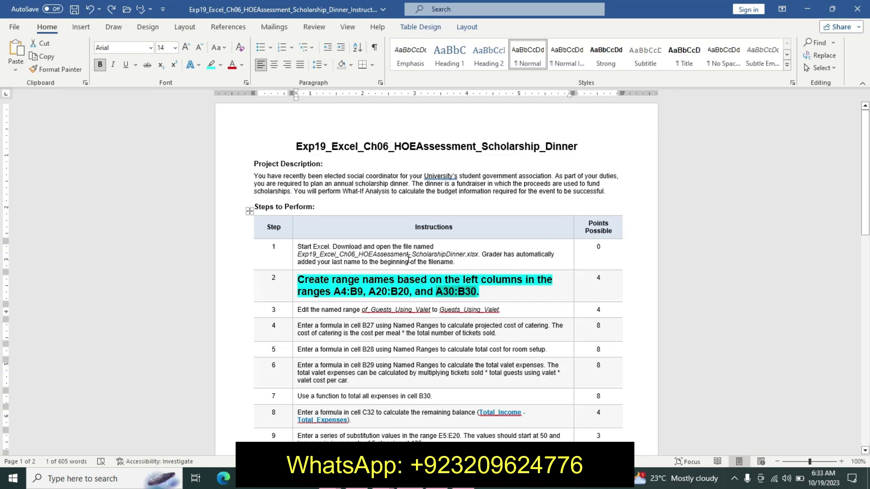
Step: Undo step 2's formatting, then make step 3's text 14 pt bold with cyan highlight
key("ctrl+z")
key("ctrl+z")
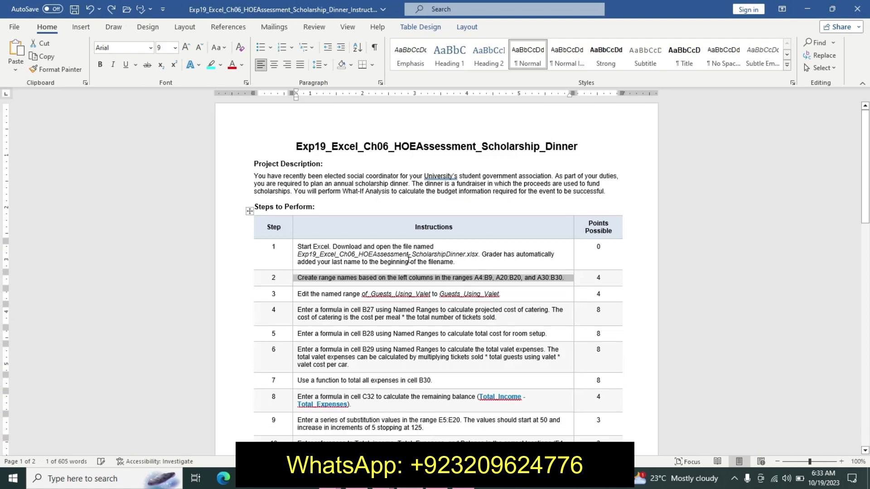
left_click(295, 296)
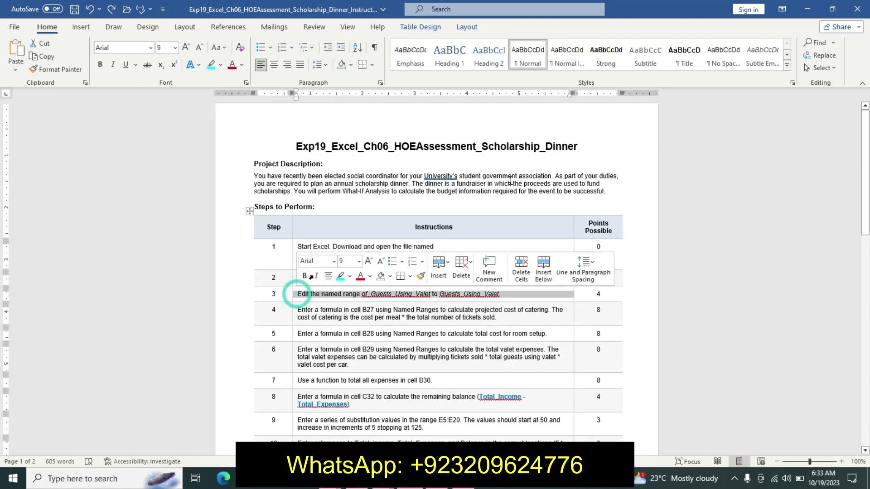
left_click_drag(865, 177, 865, 211)
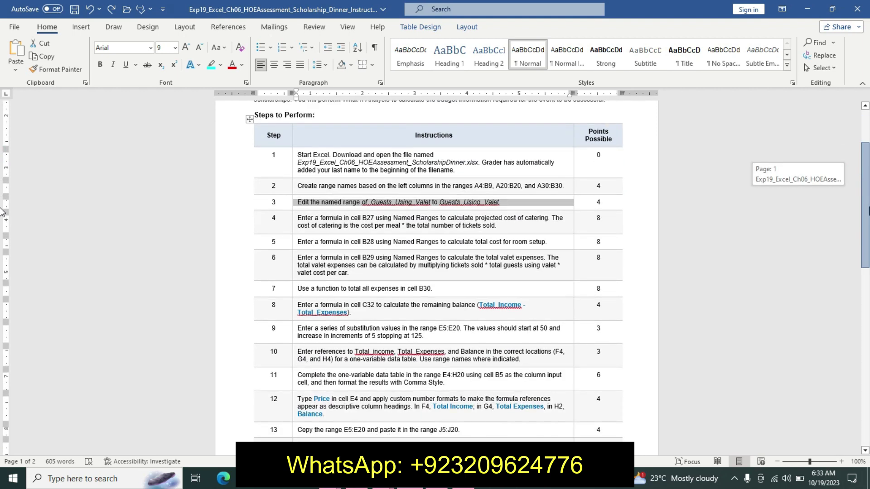
left_click_drag(2, 212, 583, 195)
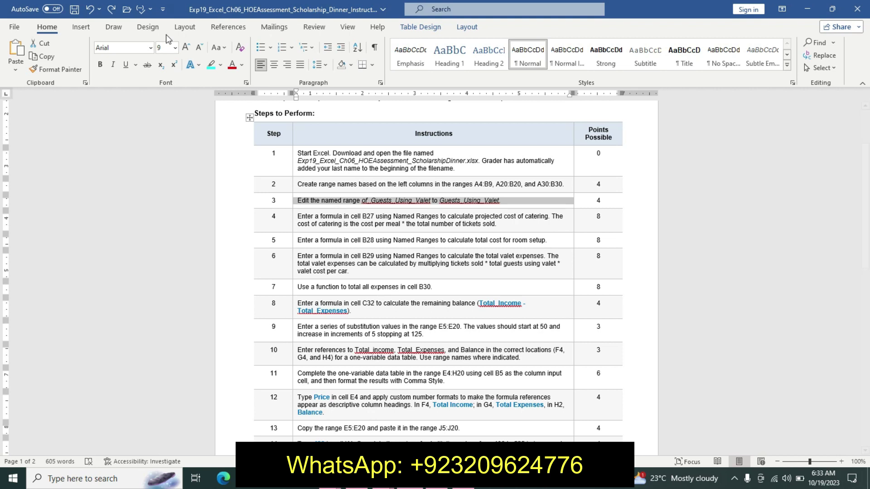
left_click(177, 47)
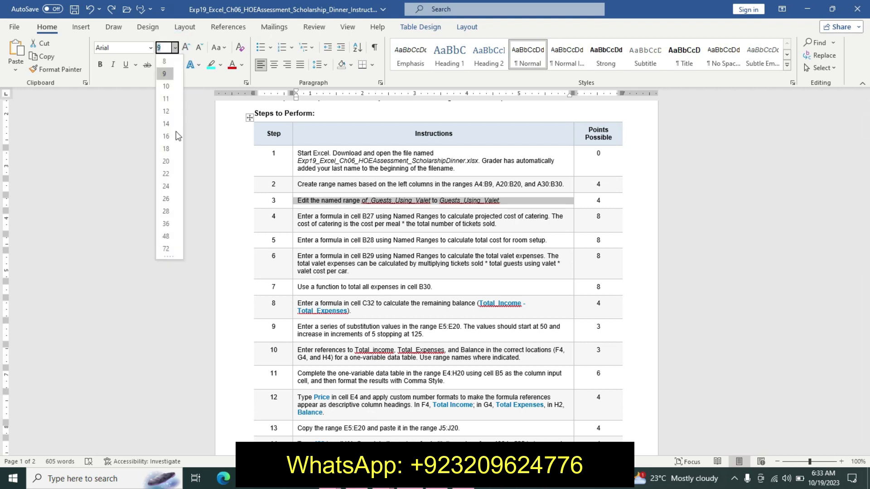
left_click(166, 123)
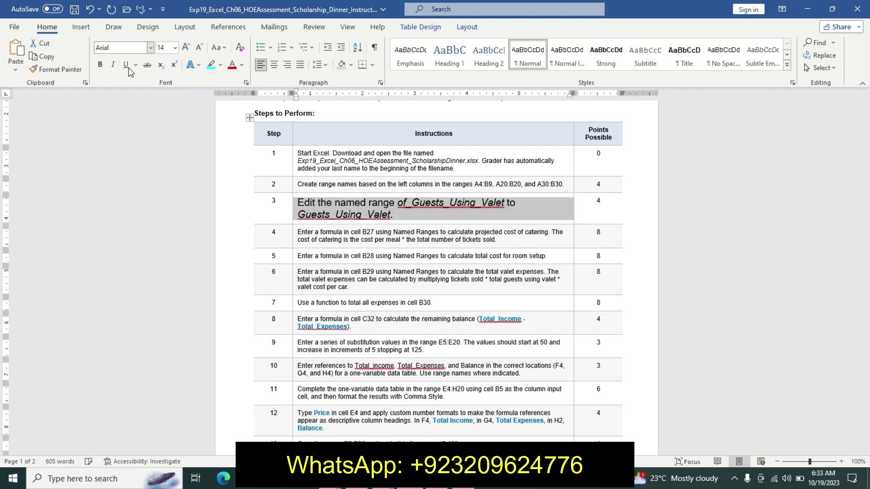
left_click(102, 66)
left_click(211, 65)
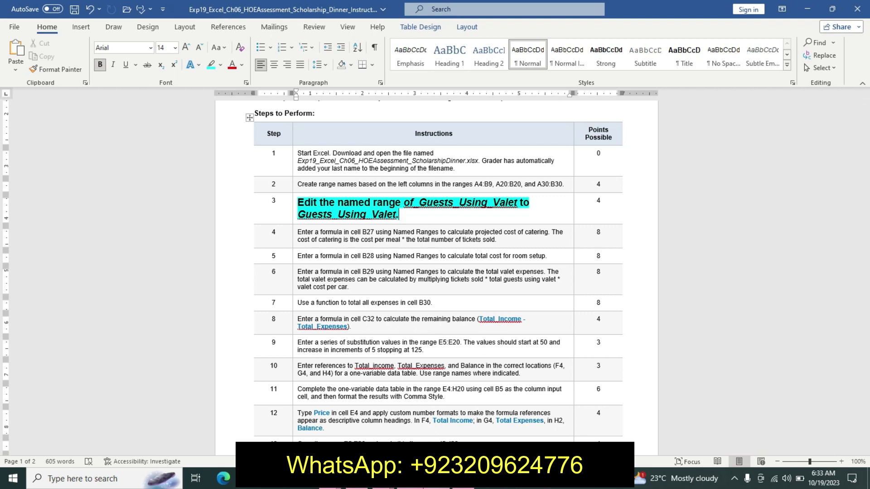
left_click(376, 401)
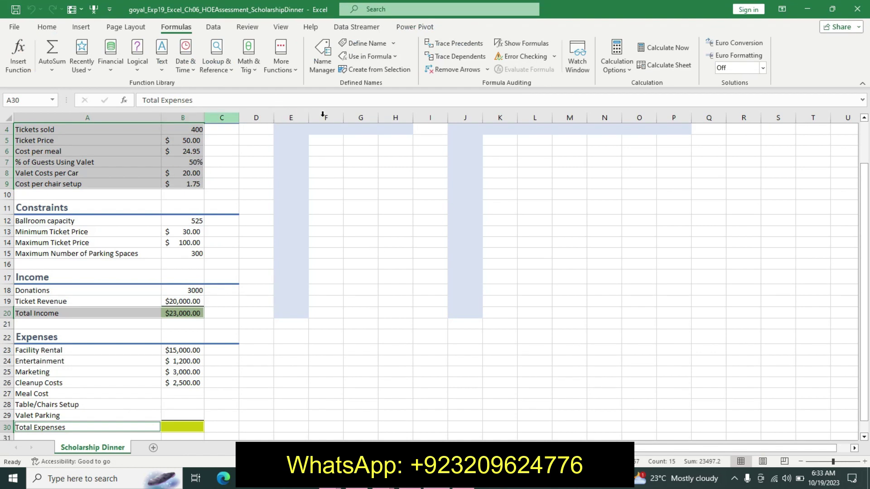
Step: Open of_Guests_Using_Valet for editing in Name Manager and clear its old name
left_click(341, 195)
left_click(322, 53)
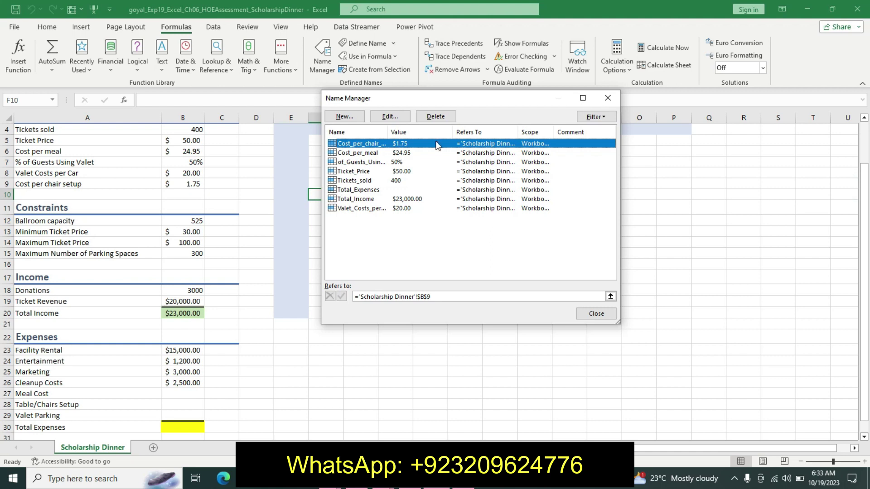
double_click(394, 163)
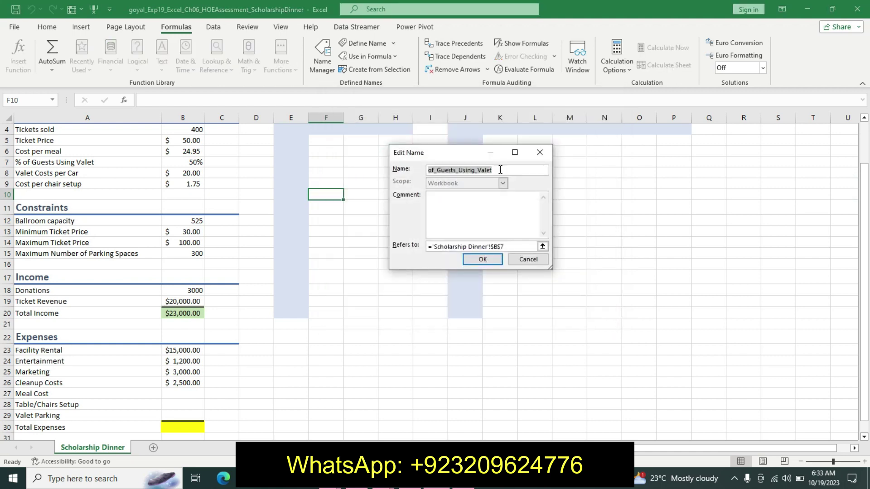
key("BackSpace")
Step: Copy Guests_Using_Valet from the instructions, paste it as the new name, and close Name Manager
key("alt+Tab")
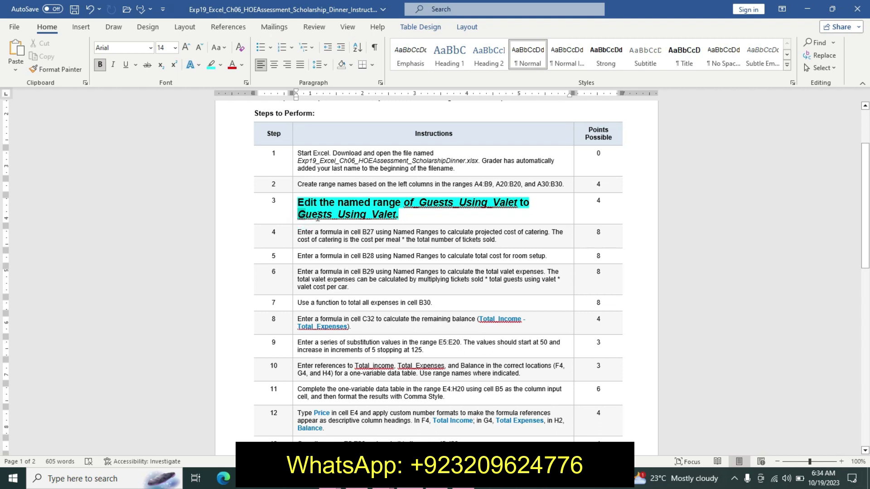
triple_click(347, 223)
left_click(314, 217)
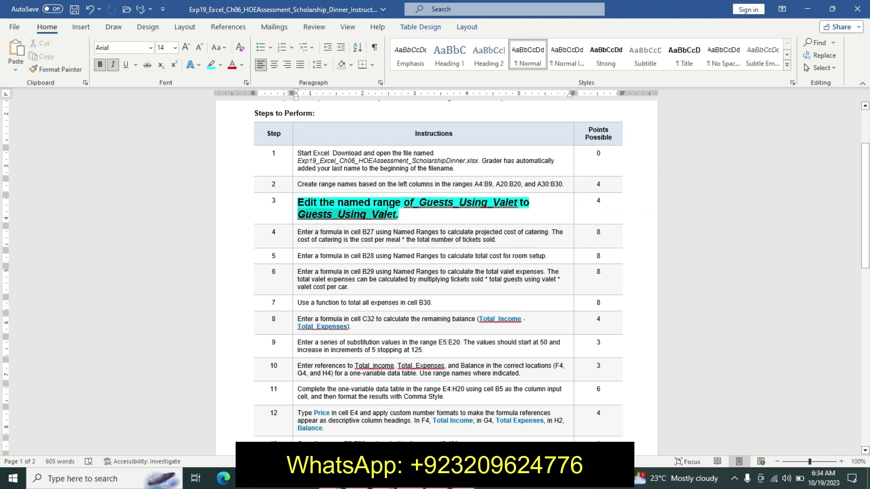
double_click(390, 214)
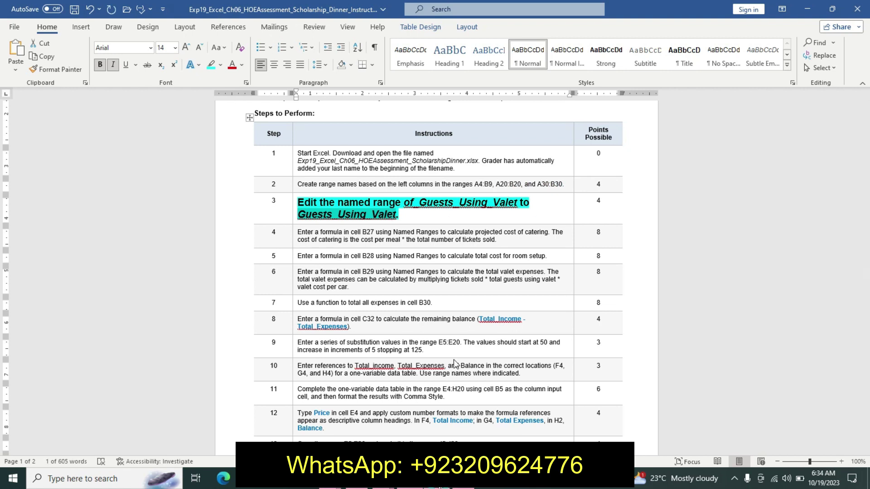
key("alt+Tab")
type("Guests_Using_Valet")
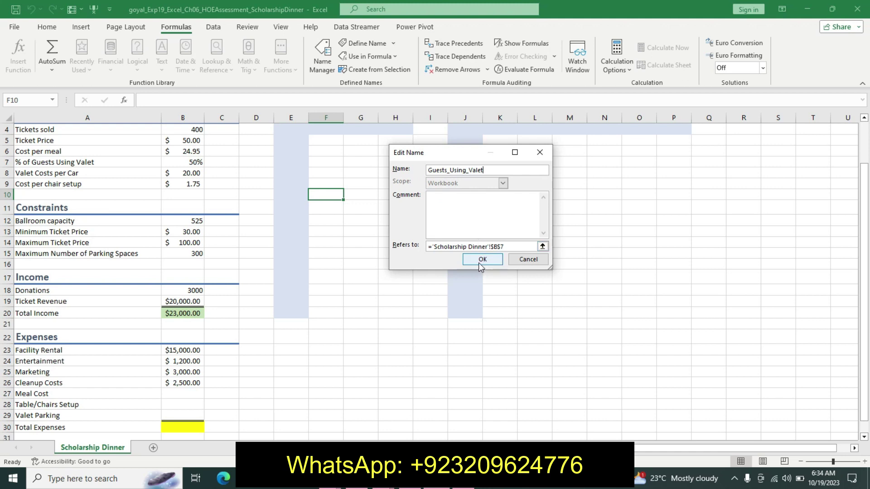
left_click(480, 262)
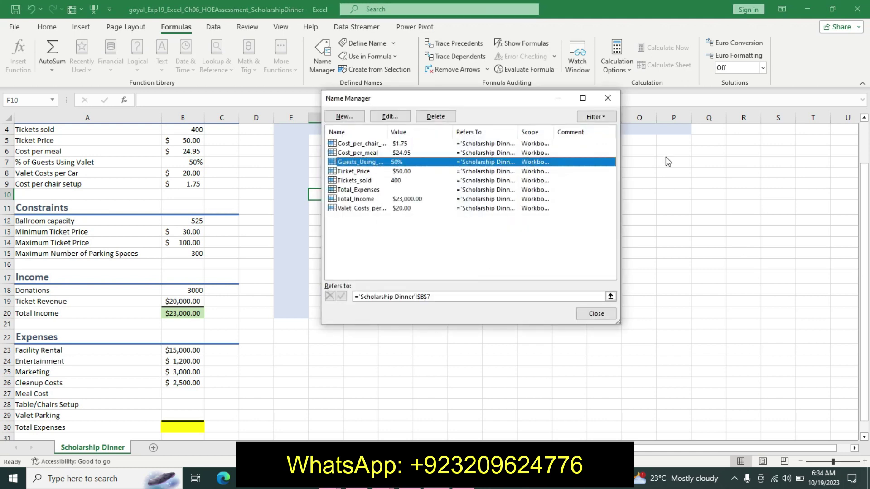
left_click(598, 310)
left_click(602, 313)
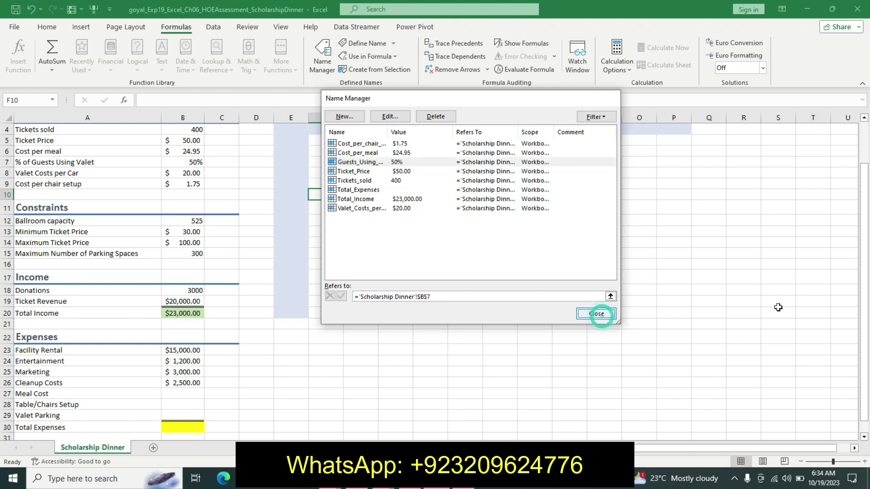
scroll(864, 308, "up", 1)
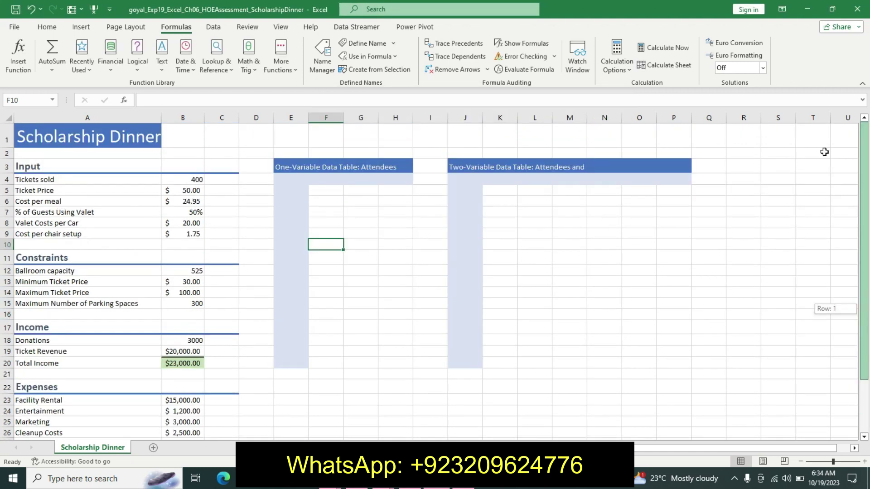
Step: Check cell B7's new name, then undo step 3's formatting in Word
left_click(189, 213)
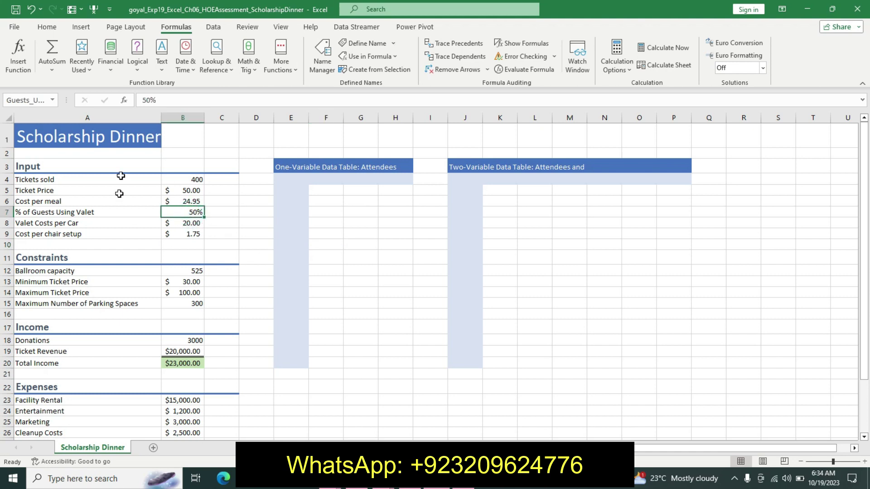
key("alt+Tab")
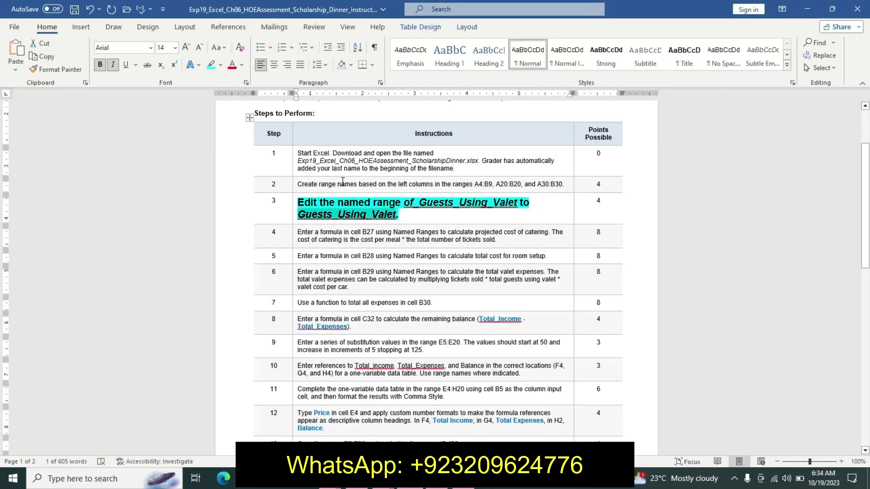
key("ctrl+z")
key("ctrl+z")
key("ctrl+z")
key("ctrl+z")
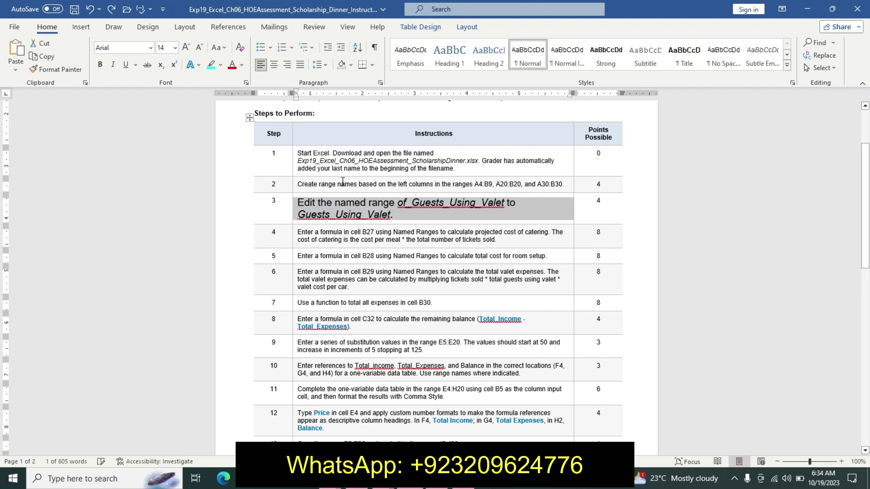
key("ctrl+z")
key("ctrl+z")
Step: Make step 4's instruction text 12 pt bold with a turquoise highlight
left_click(294, 221)
left_click(294, 221)
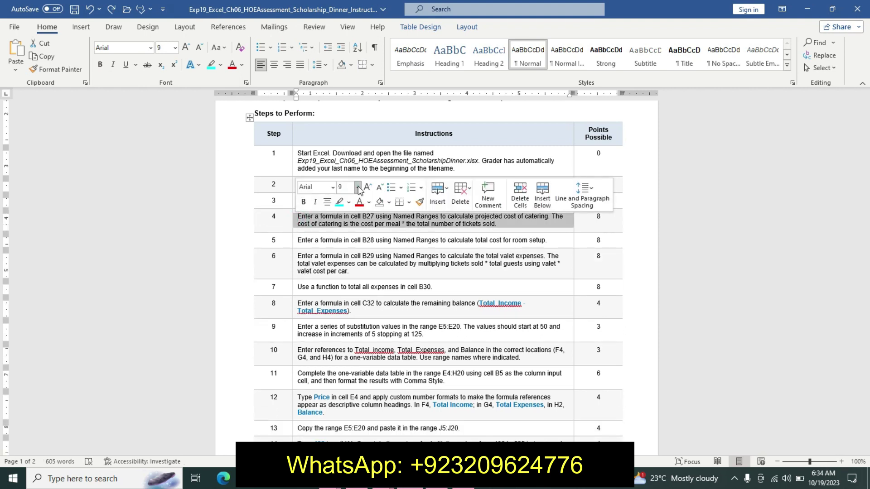
left_click(358, 187)
left_click(347, 252)
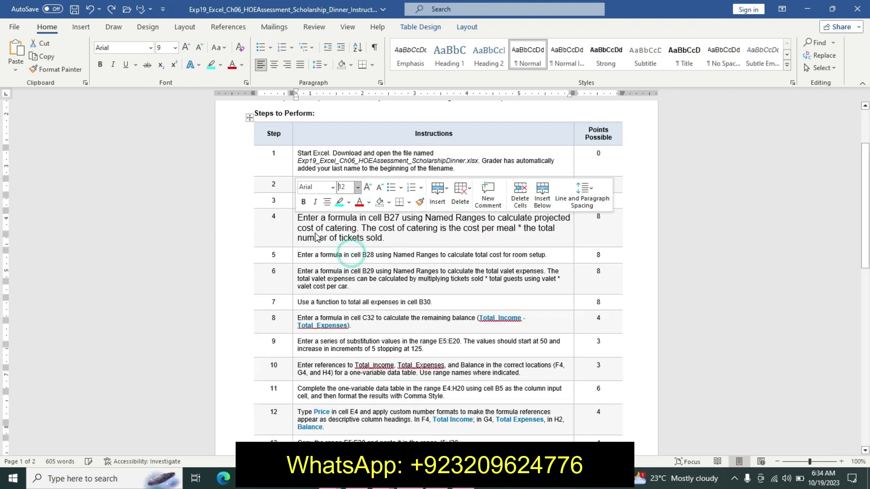
left_click(304, 203)
left_click(339, 202)
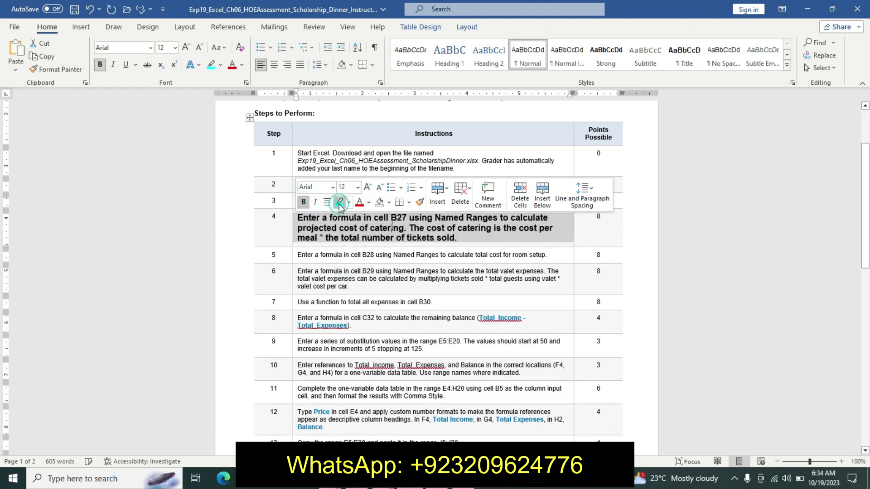
Step: Reselect step 4's instruction text and scroll through the Word document
mouse_move(304, 220)
left_mouse_down()
mouse_move(411, 227)
mouse_move(448, 239)
left_mouse_up()
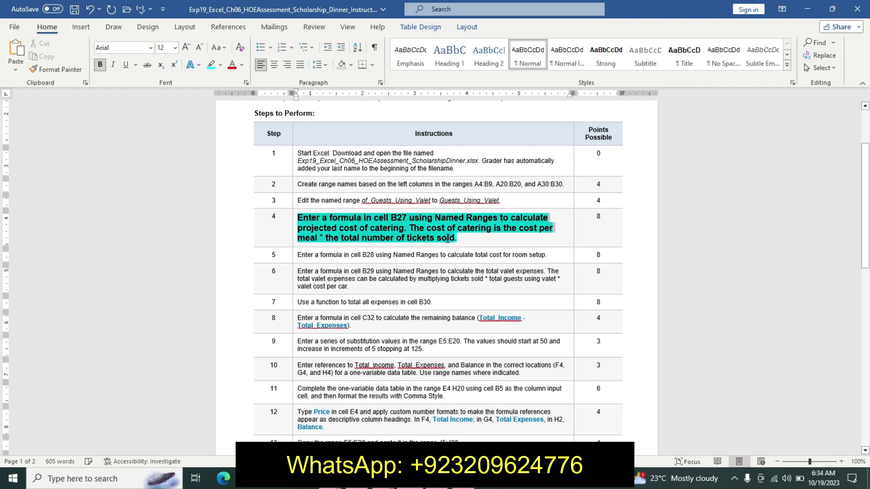
left_click_drag(459, 237, 459, 237)
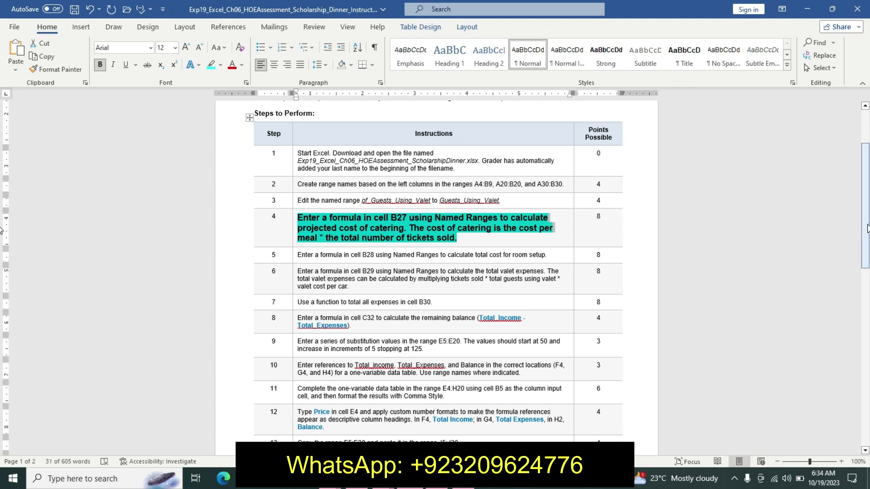
right_click(866, 229)
left_click(866, 213)
left_click_drag(866, 212, 863, 222)
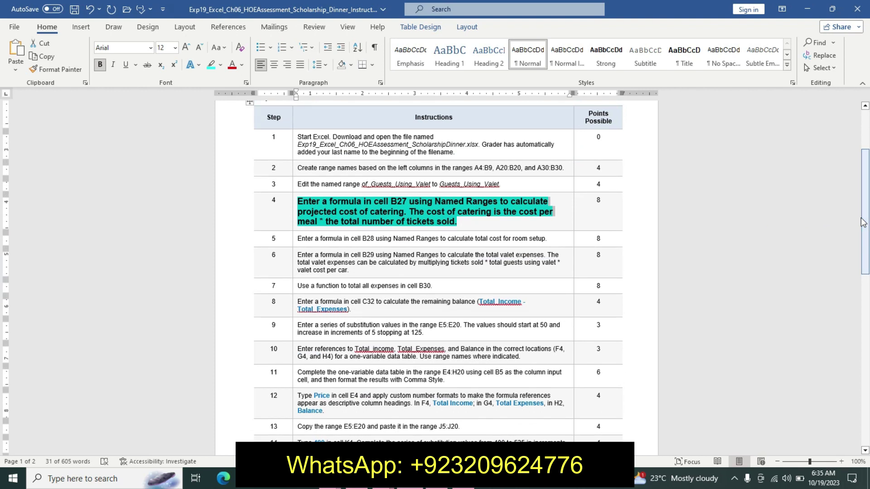
left_click(686, 371)
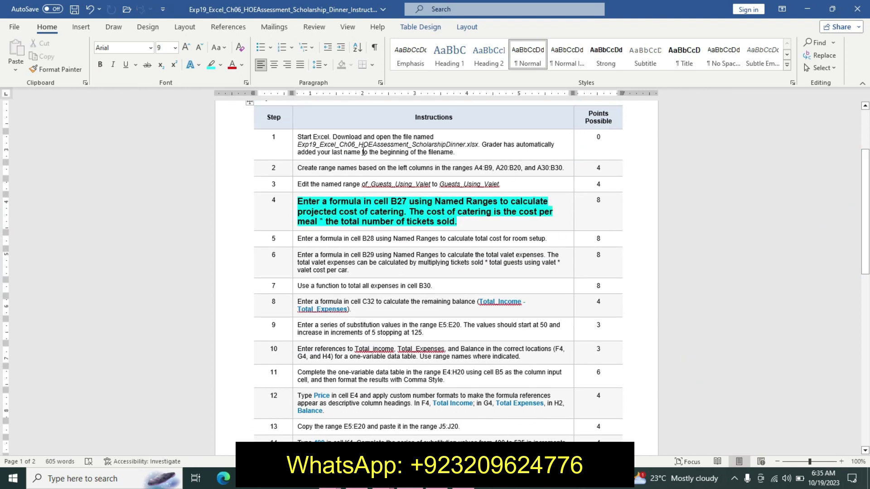
mouse_move(297, 194)
left_mouse_down()
mouse_move(327, 191)
mouse_move(359, 210)
mouse_move(468, 213)
mouse_move(469, 222)
left_mouse_up()
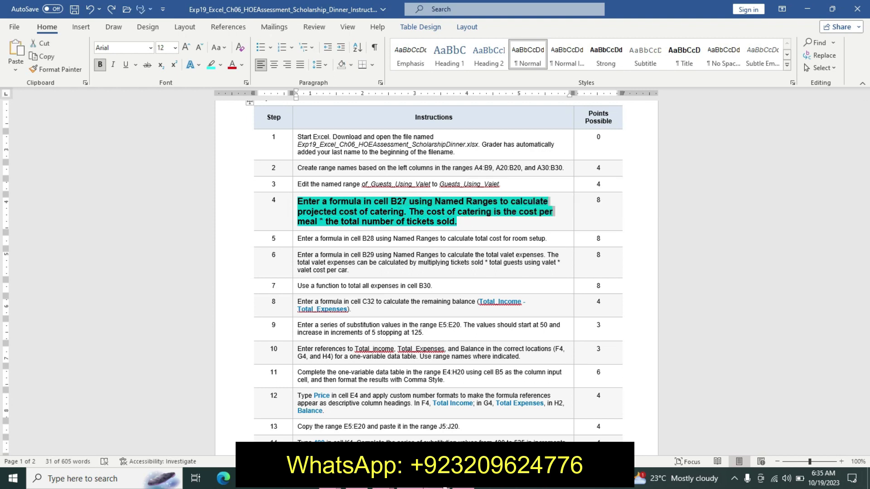
key("alt+Tab")
left_click_drag(865, 172, 865, 195)
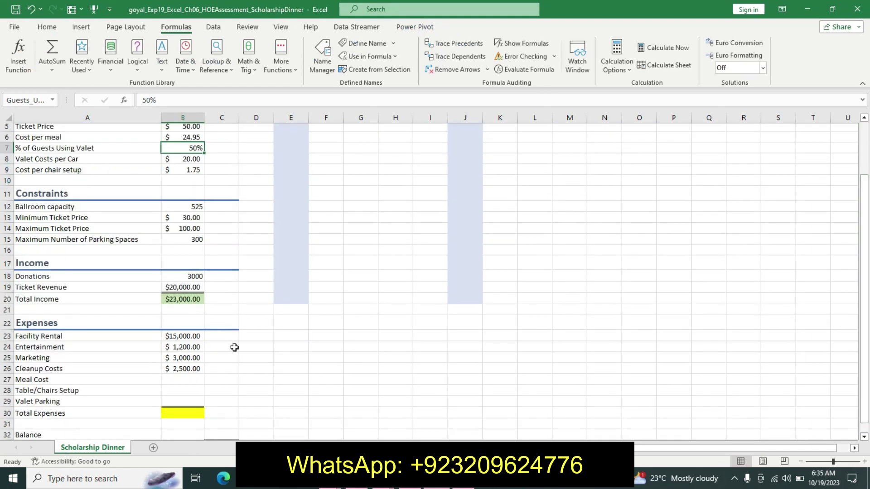
Step: Start the Meal Cost formula in B27 as =Cost_per_meal* by referencing B6
left_click(195, 380)
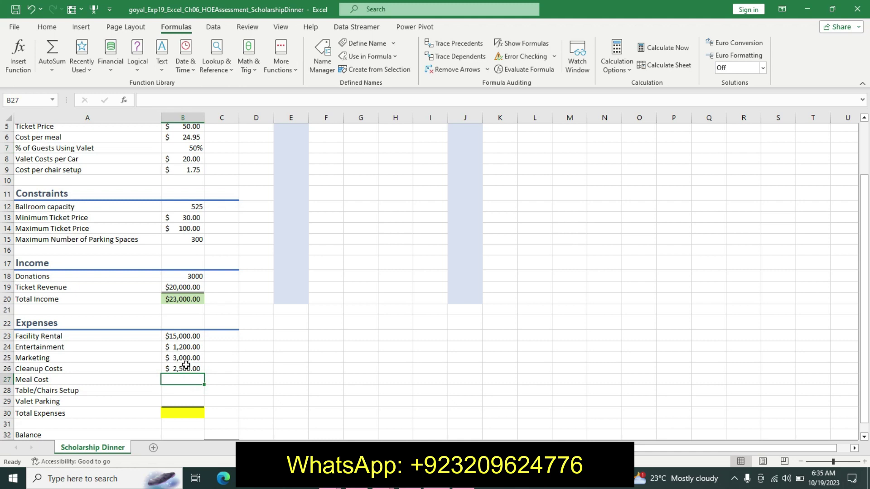
left_click(187, 367)
left_click(192, 377)
key("alt+Tab")
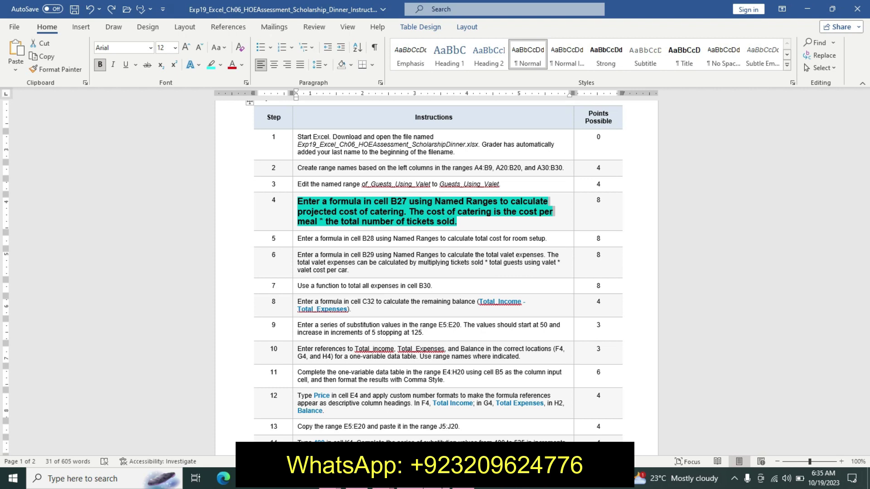
left_click(437, 412)
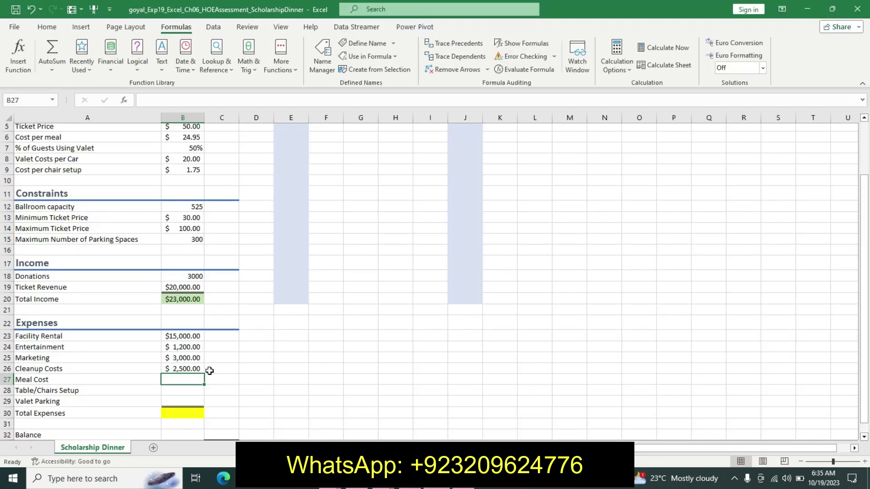
type("=")
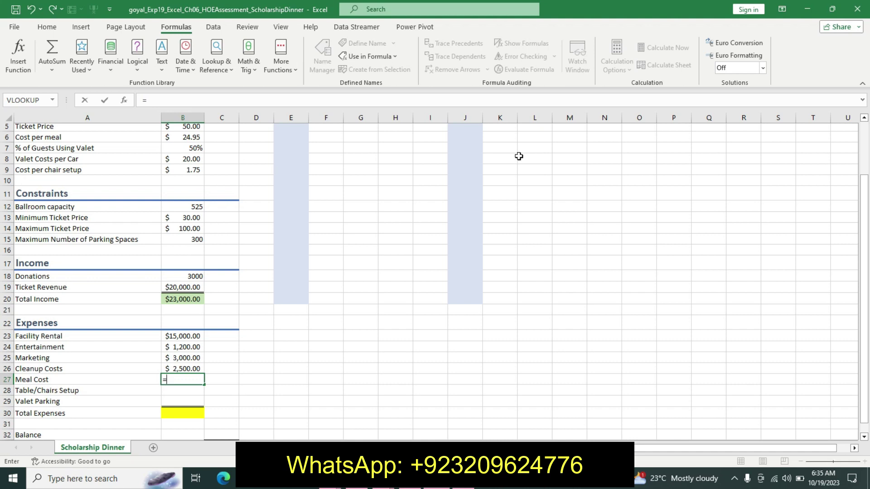
left_click_drag(864, 295, 855, 246)
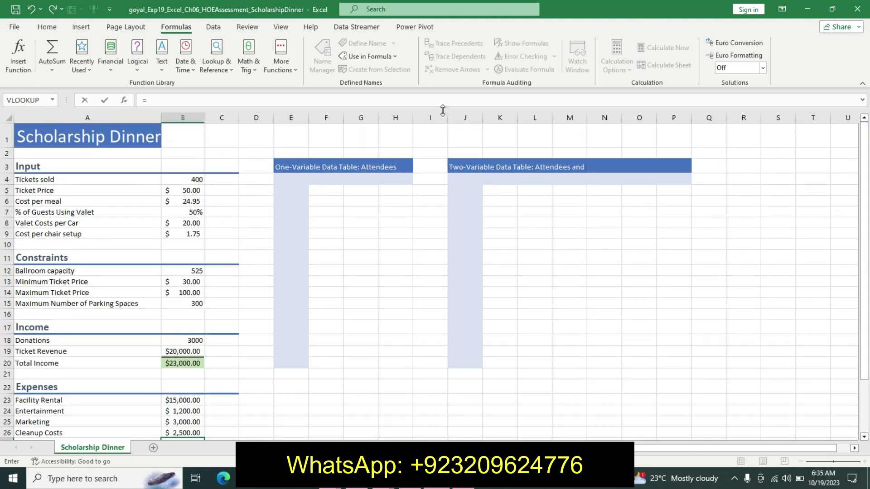
left_click(198, 202)
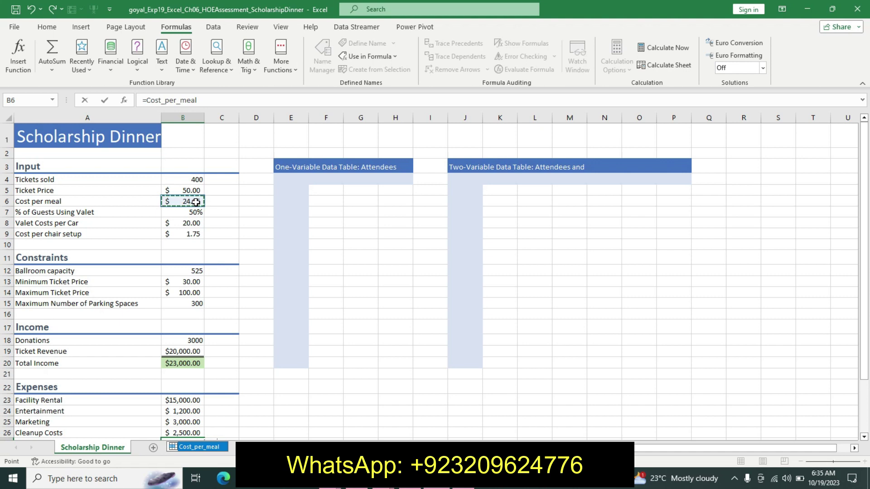
type("*")
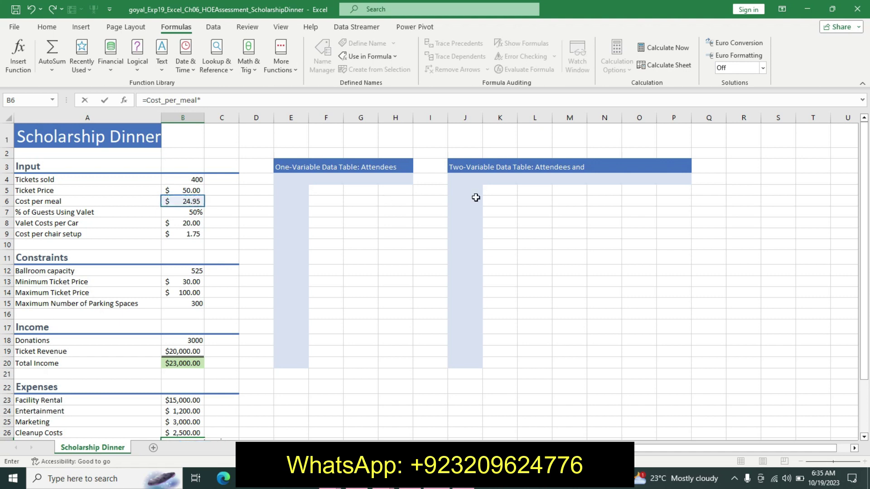
Step: Finish B27 as =Cost_per_meal*Tickets_sold, giving $9,980.00
left_click_drag(866, 169, 868, 182)
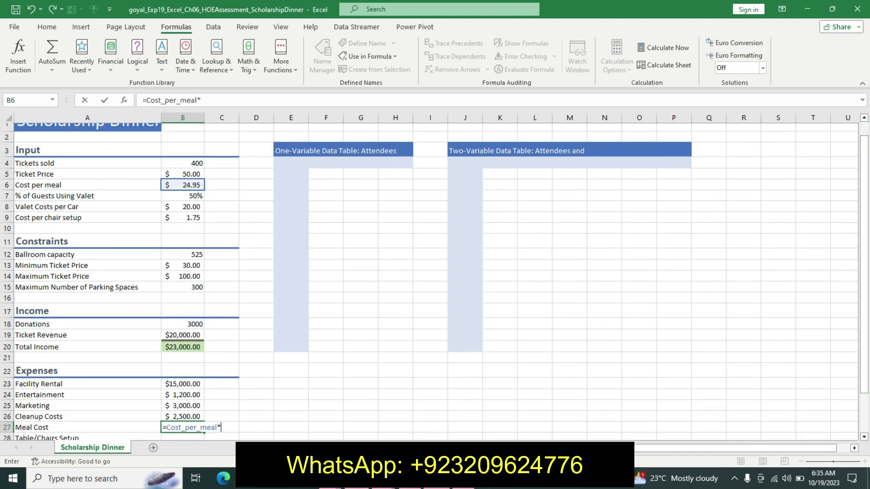
key("alt+Tab")
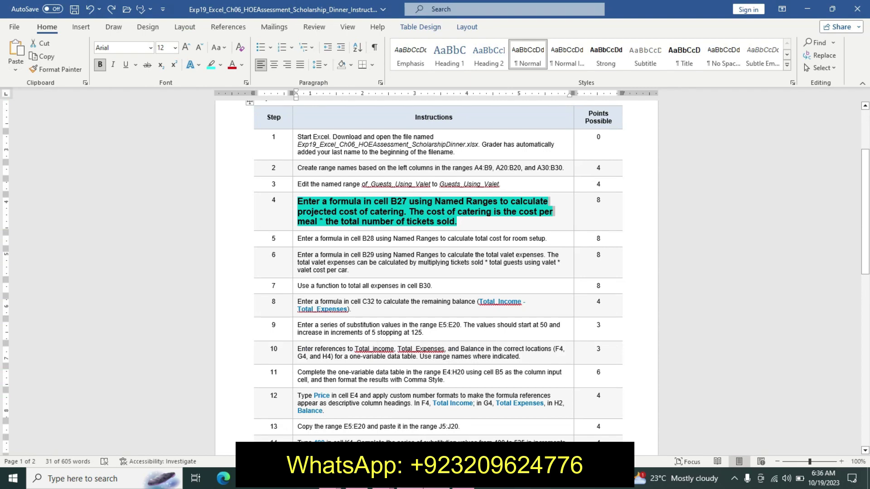
key("alt+Tab")
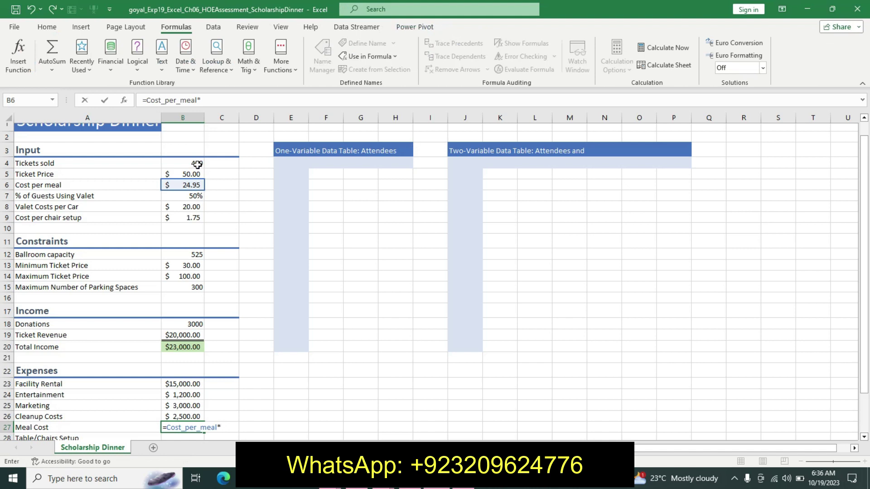
left_click(197, 164)
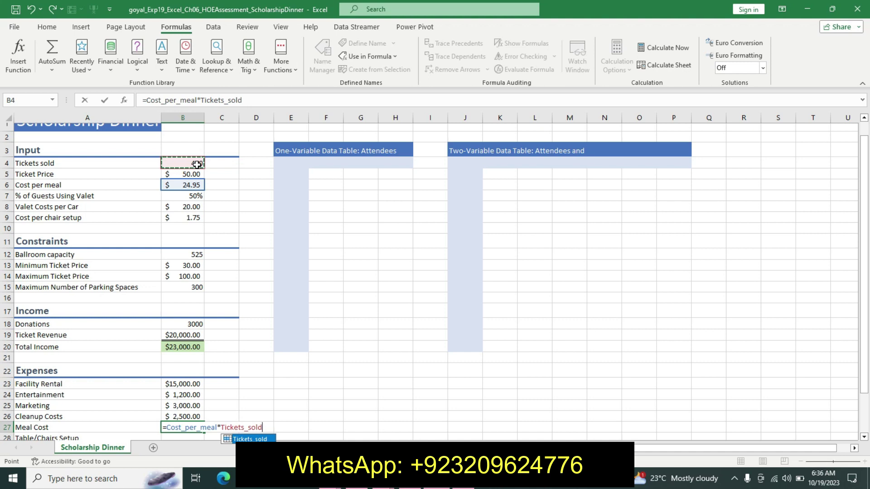
key("Return")
left_click(187, 399)
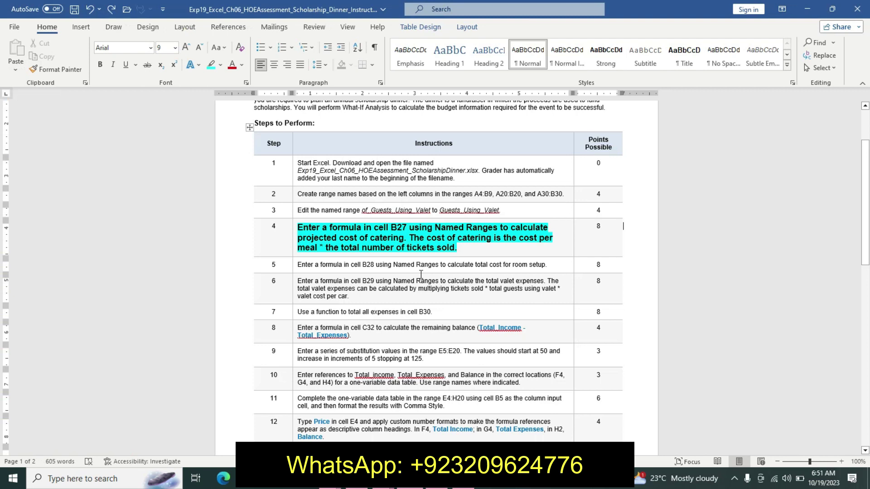
key("alt+Tab")
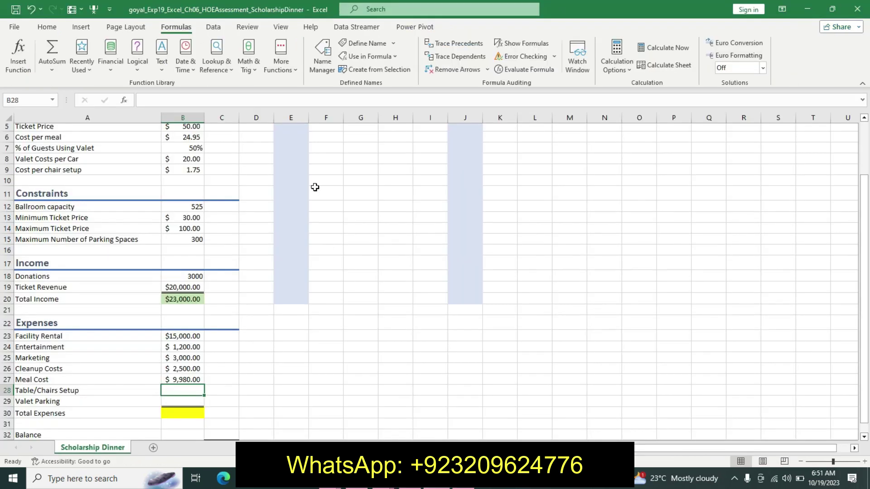
Step: Enter =Cost_per_chair_setup*Tickets_sold in B28 so Table/Chairs Setup shows $700.00
left_click(290, 95)
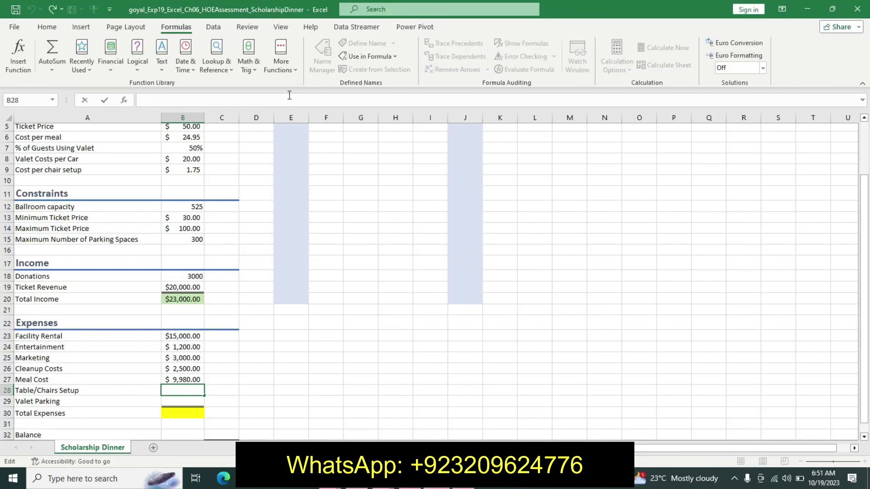
type("=")
left_click(185, 171)
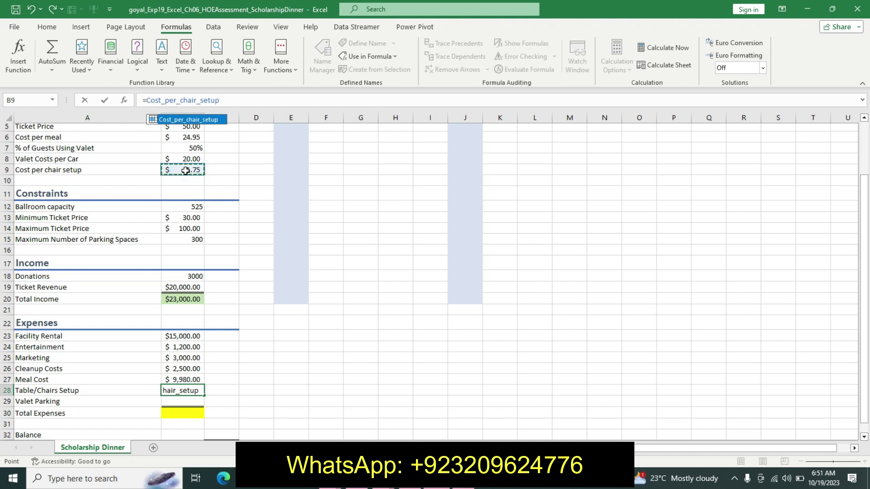
type("*")
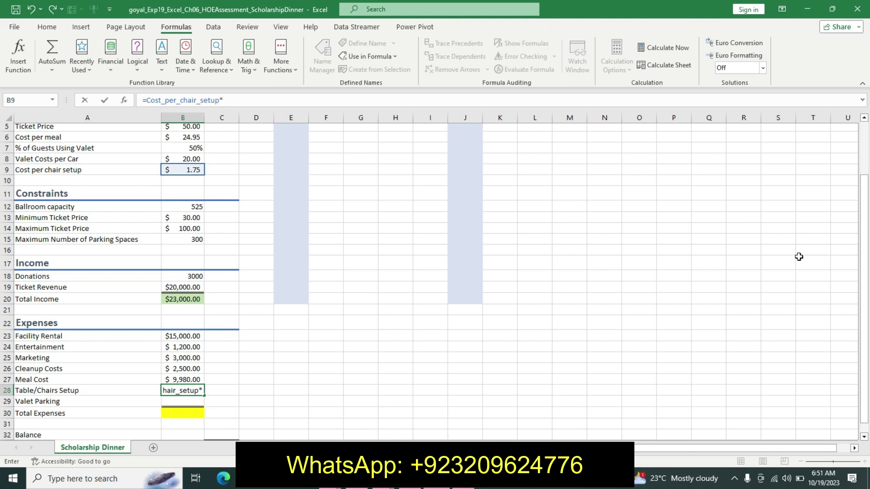
left_click_drag(866, 267, 866, 179)
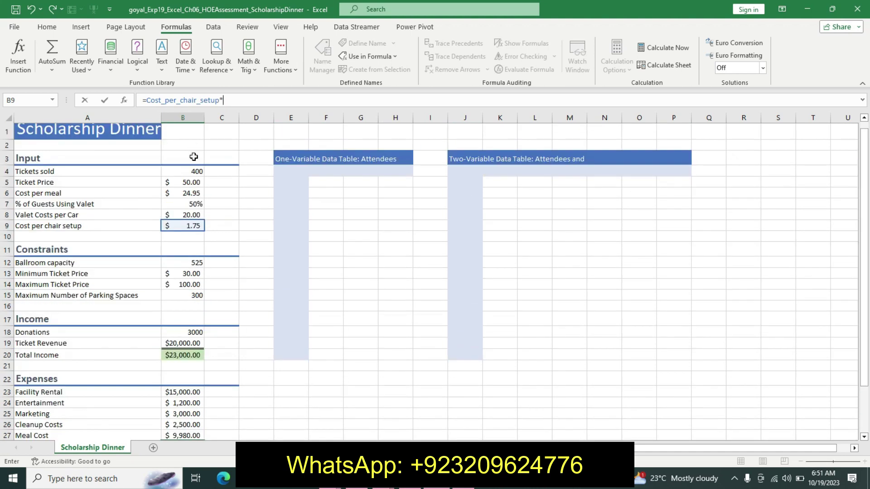
left_click(192, 170)
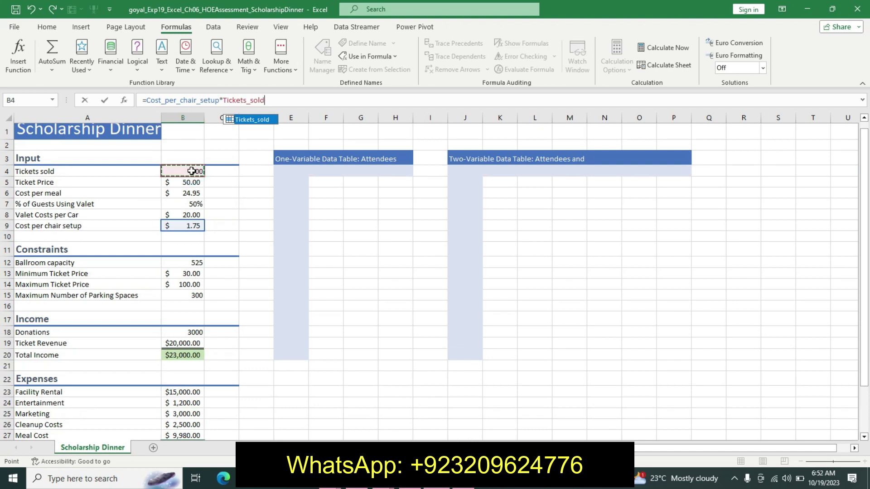
key("Return")
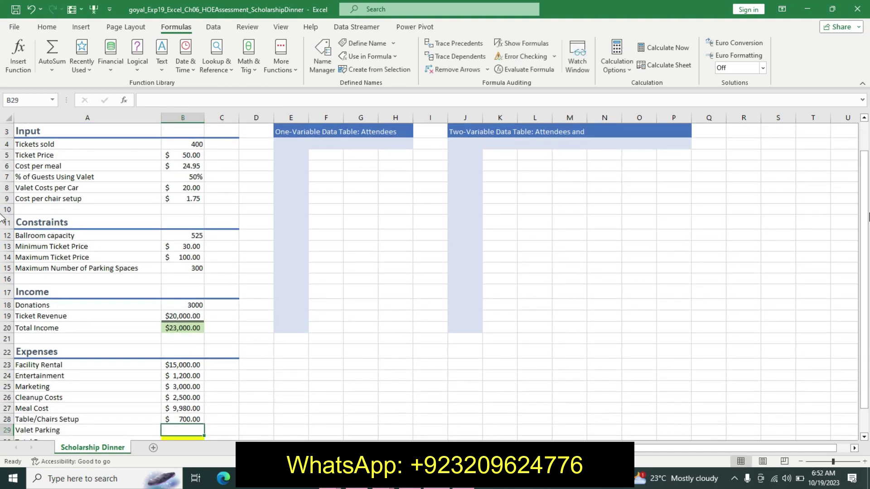
left_click(417, 480)
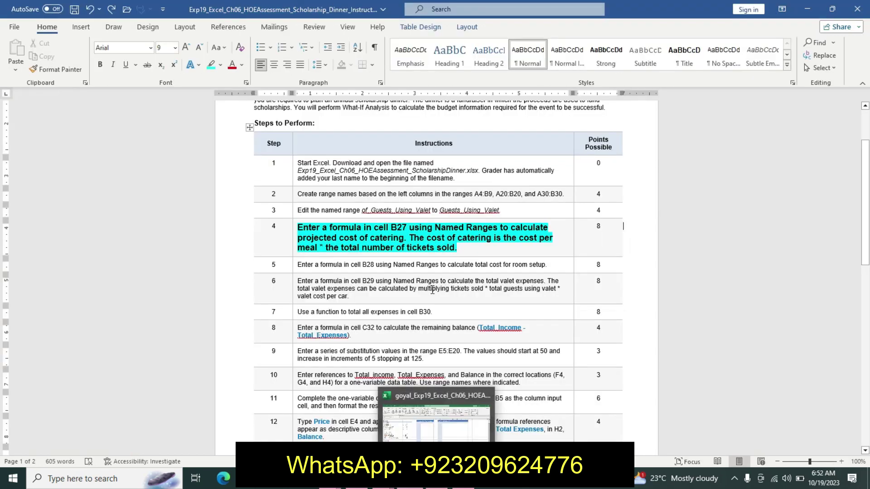
Step: Select the step 4 text in Word and undo the B28 entry in Excel
left_click(404, 231)
triple_click(426, 242)
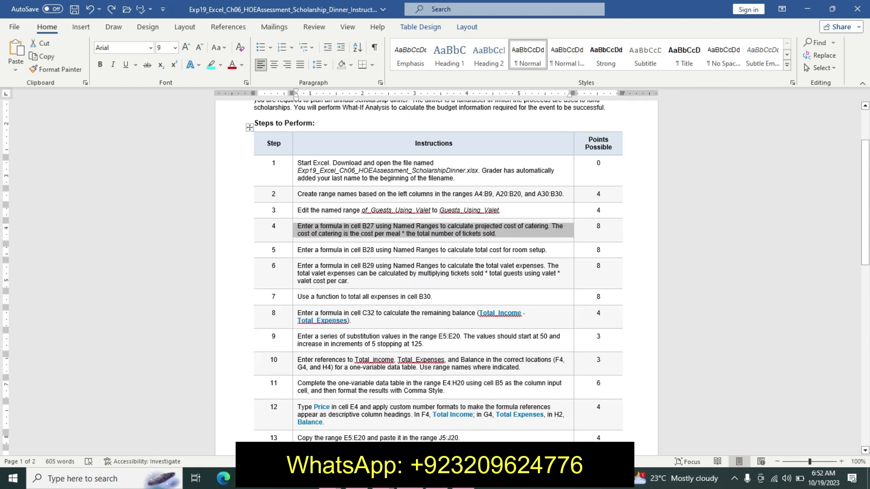
key("alt+Tab")
key("ctrl+z")
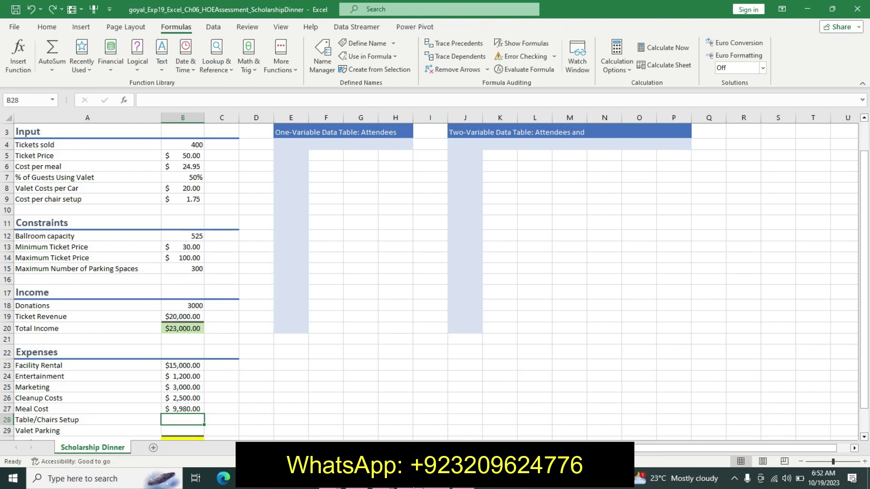
key("alt+Tab")
Step: Format the step 5 instruction as 14 pt bold with a cyan highlight
left_click(294, 252)
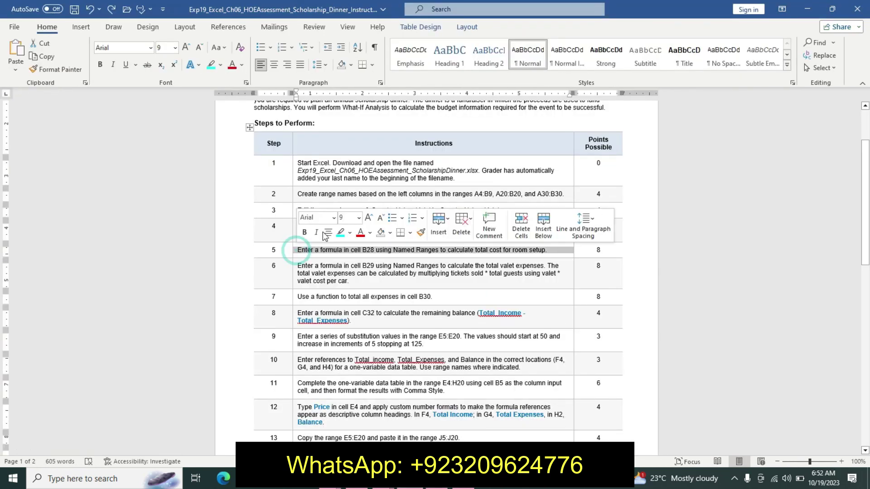
left_click(358, 218)
left_click(356, 297)
left_click_drag(298, 252, 467, 265)
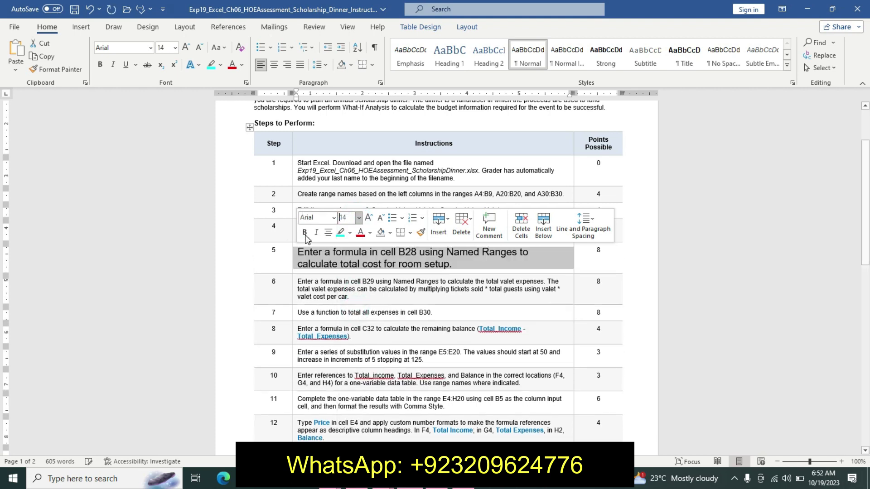
left_click(304, 232)
left_click(340, 232)
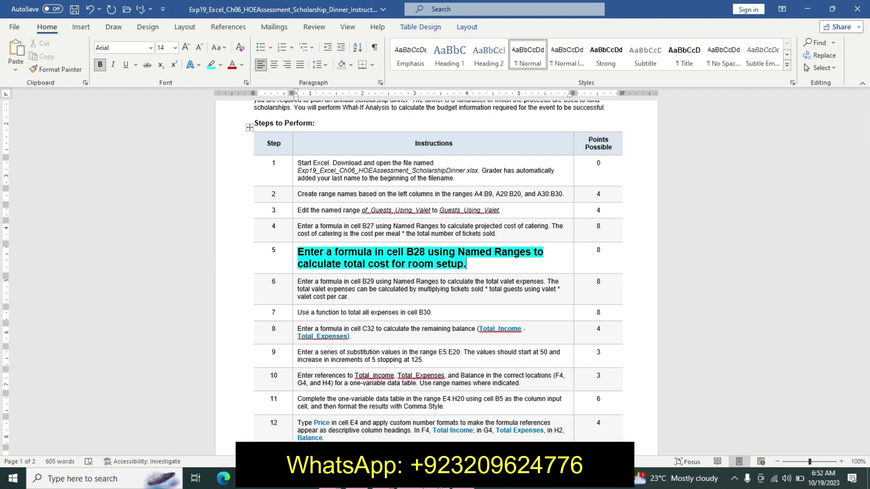
key("alt+Tab")
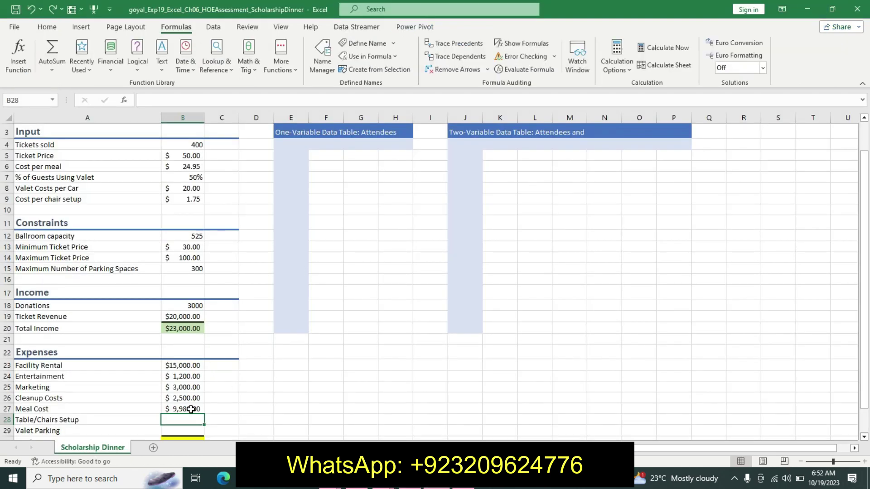
Step: Build a B28 formula multiplying Cost_per_chair_setup by the wrong Ticket_Price reference
type("=")
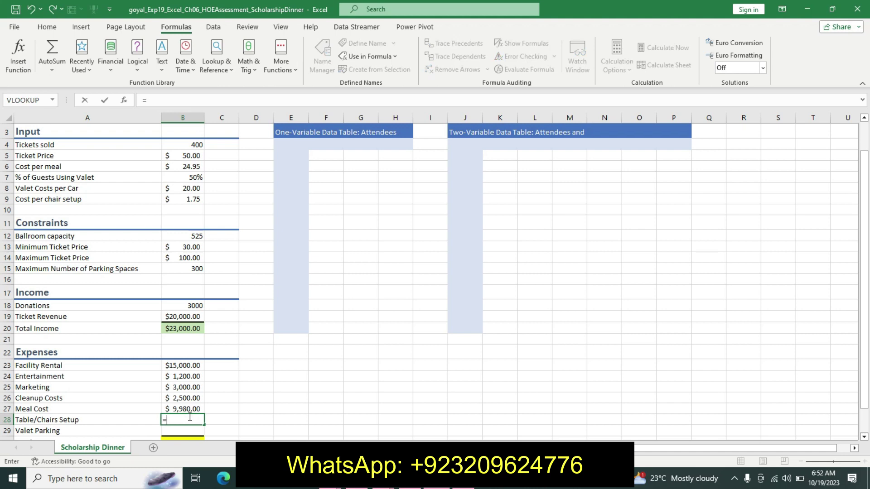
key("alt+Tab")
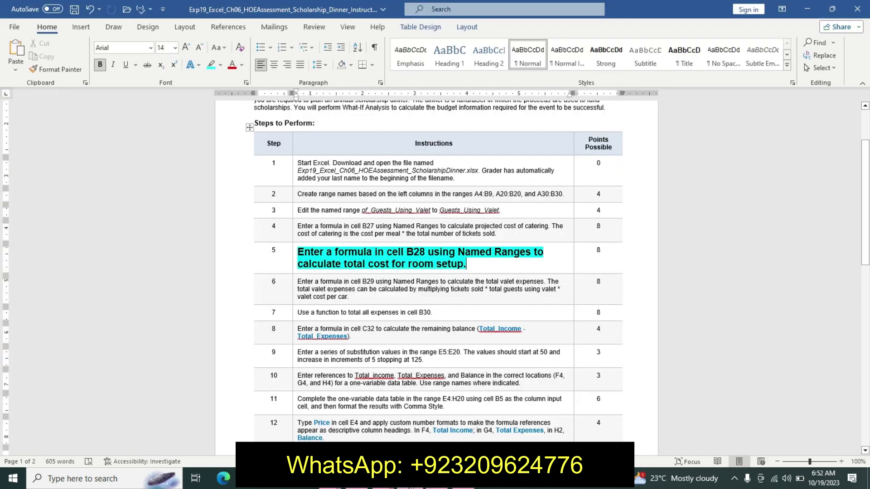
key("alt+Tab")
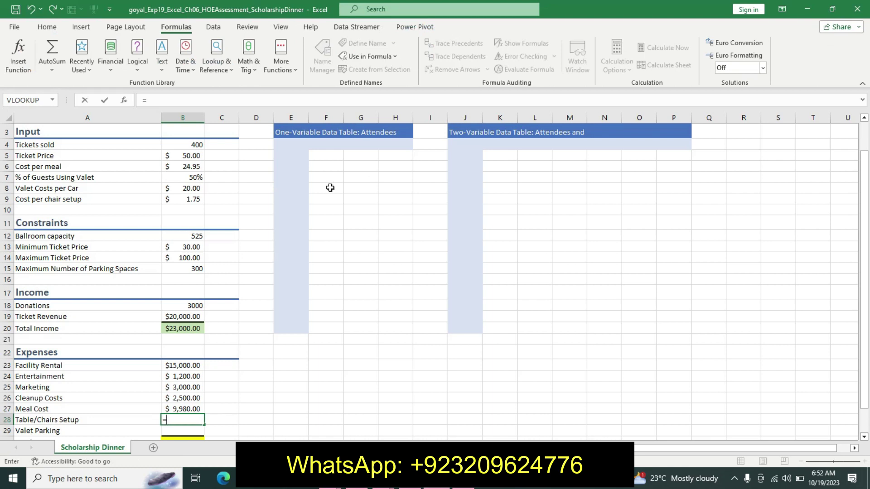
left_click(198, 195)
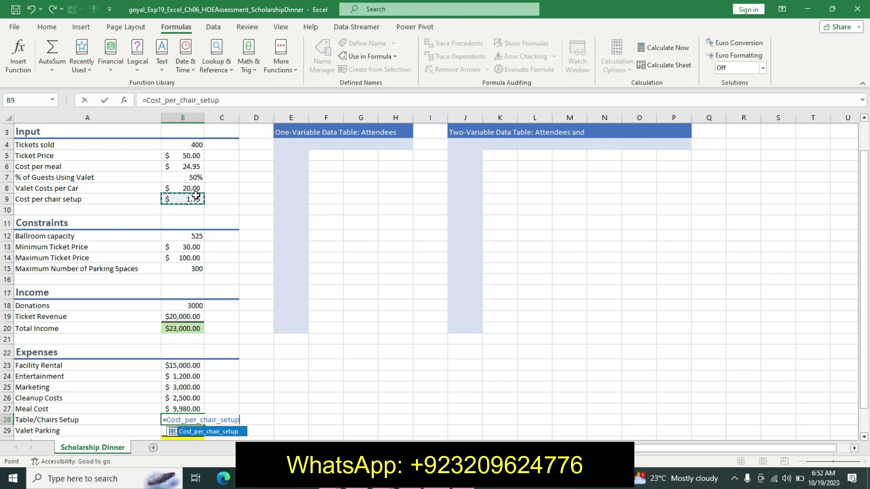
type("*")
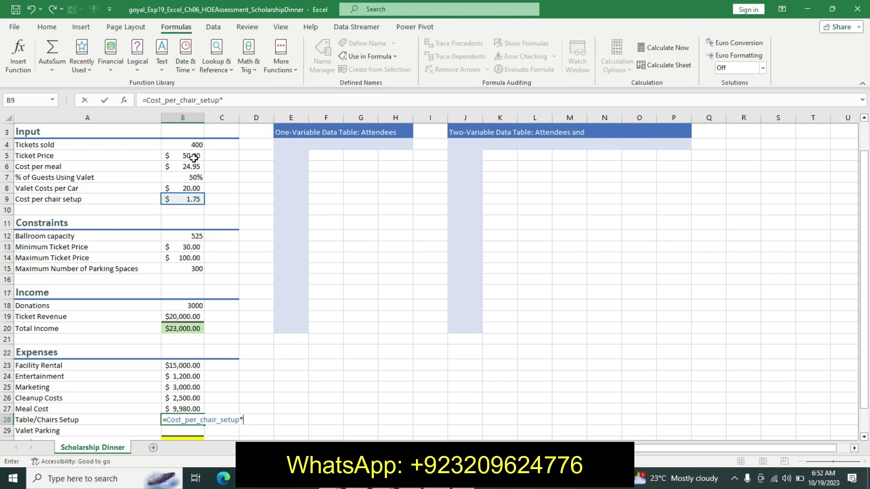
left_click(417, 478)
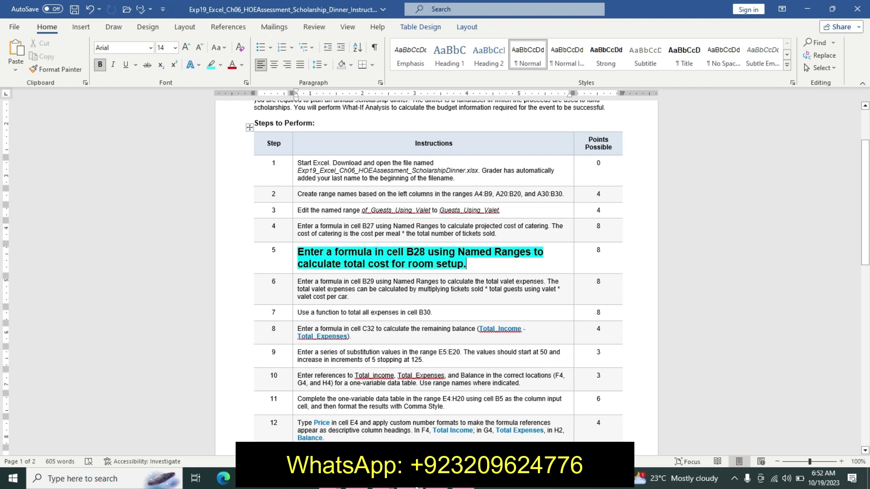
left_click(390, 478)
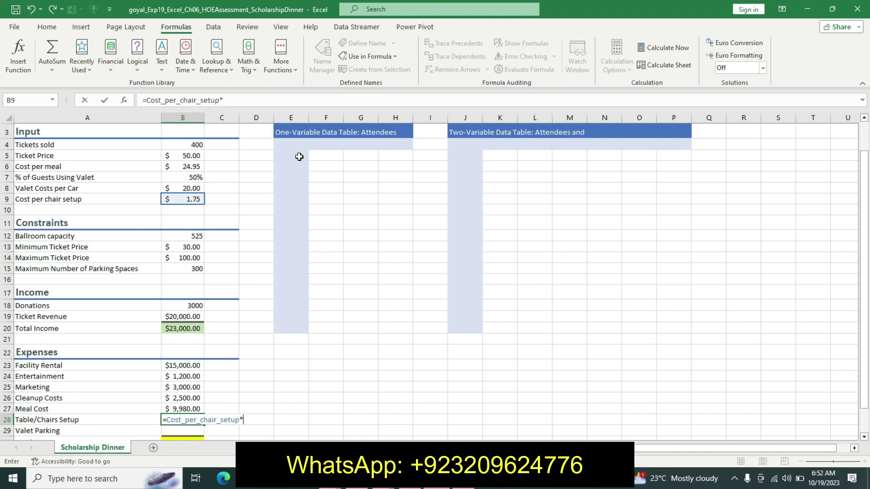
left_click(197, 155)
key("Return")
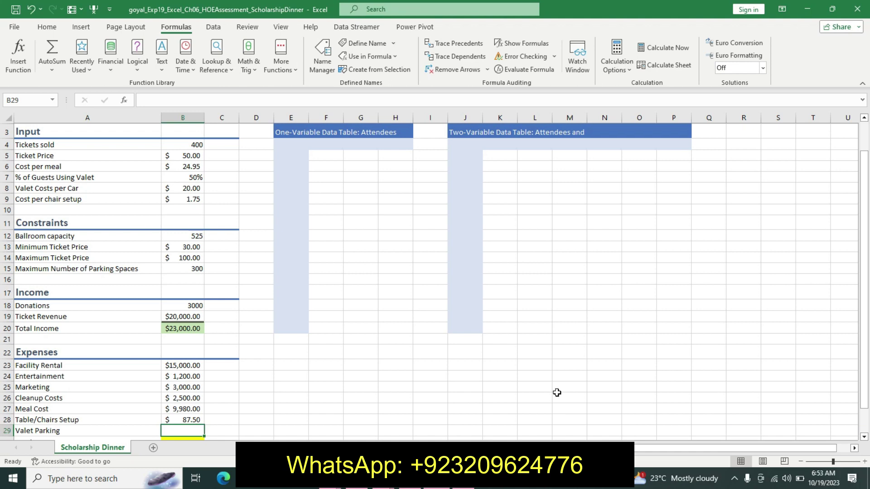
Step: Replace Ticket_Price with Tickets_sold in B28, giving $700.00
left_click(182, 419)
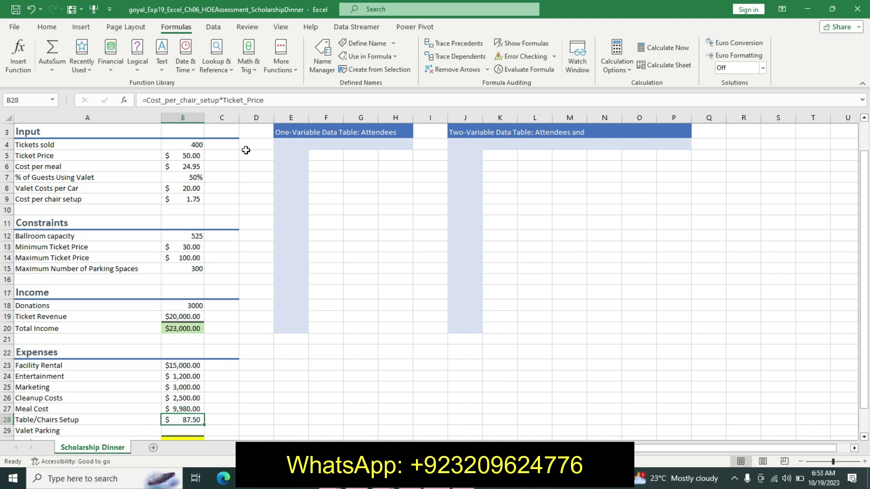
double_click(224, 100)
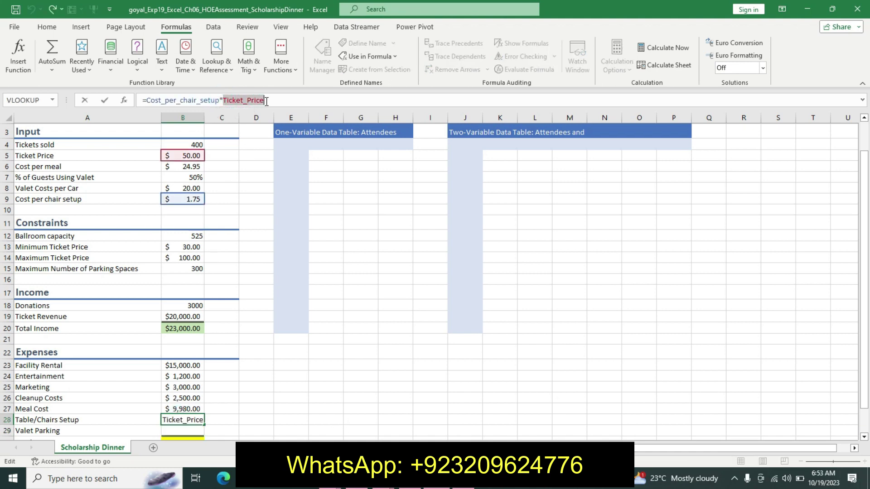
key("BackSpace")
left_click(196, 144)
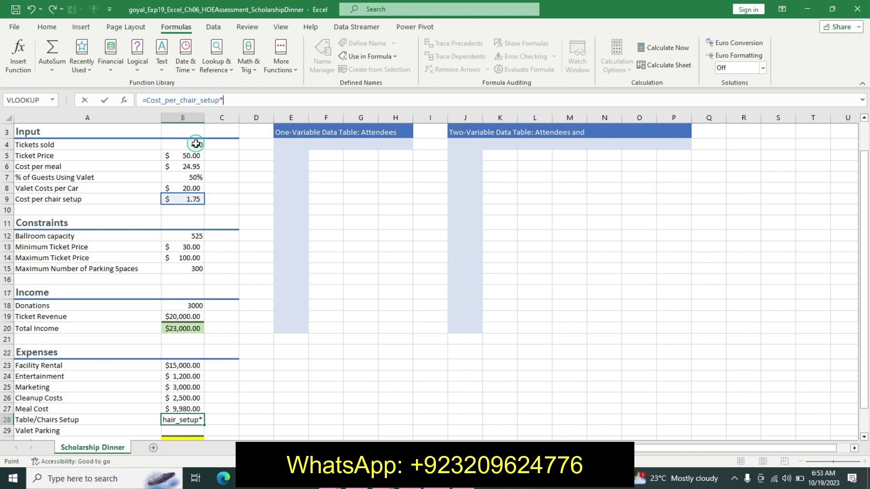
key("Return")
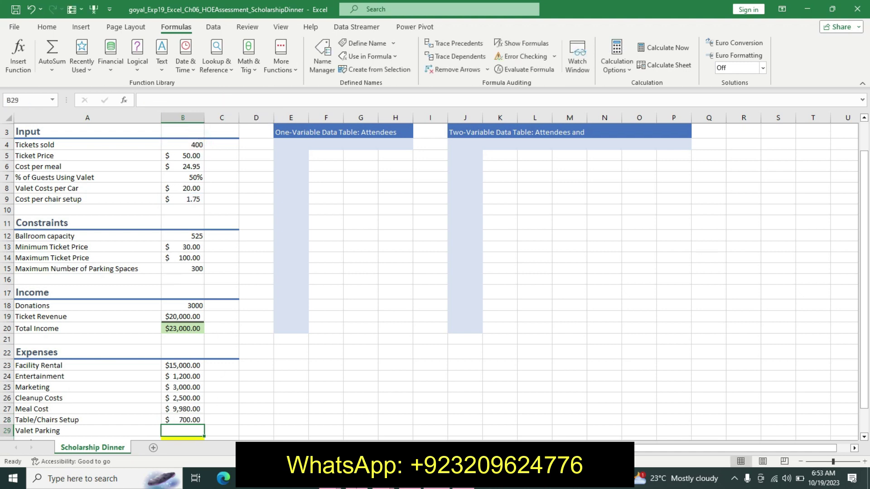
left_click(396, 487)
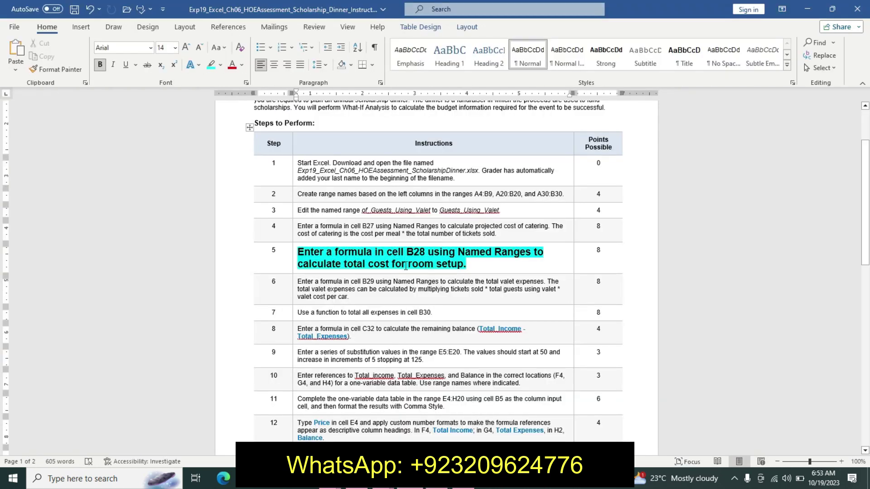
Step: Undo step 5's emphasis and format step 6 as 12 pt bold with cyan highlight
key("ctrl+z")
key("ctrl+z")
key("ctrl+z")
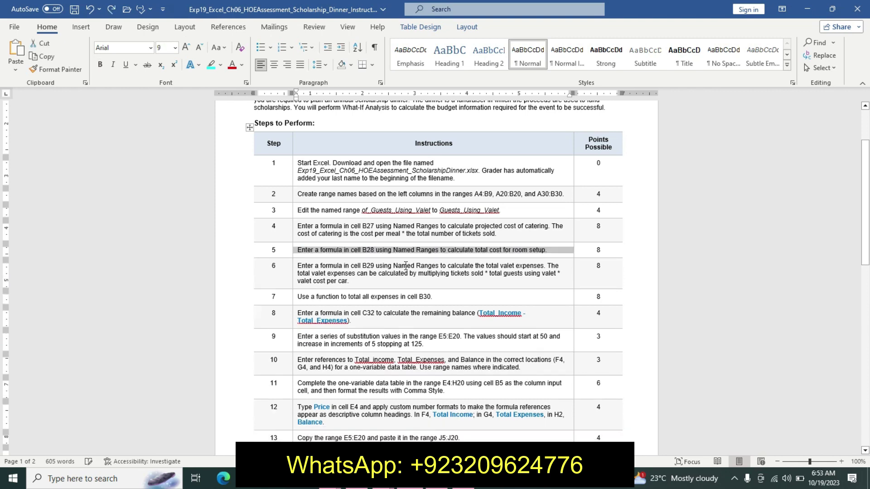
left_click_drag(865, 227, 868, 235)
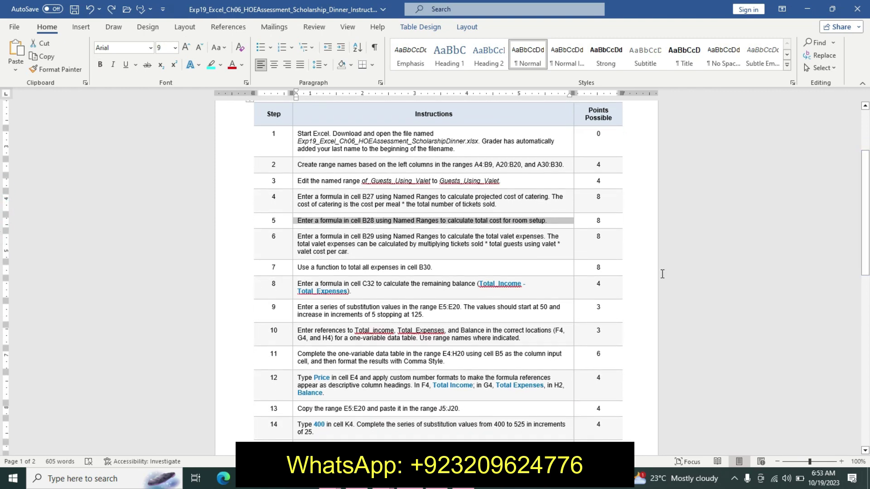
triple_click(298, 240)
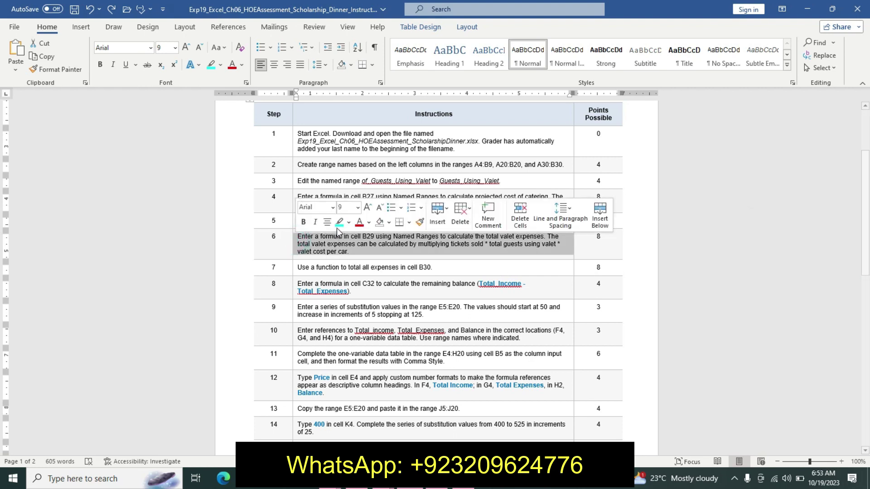
left_click(358, 208)
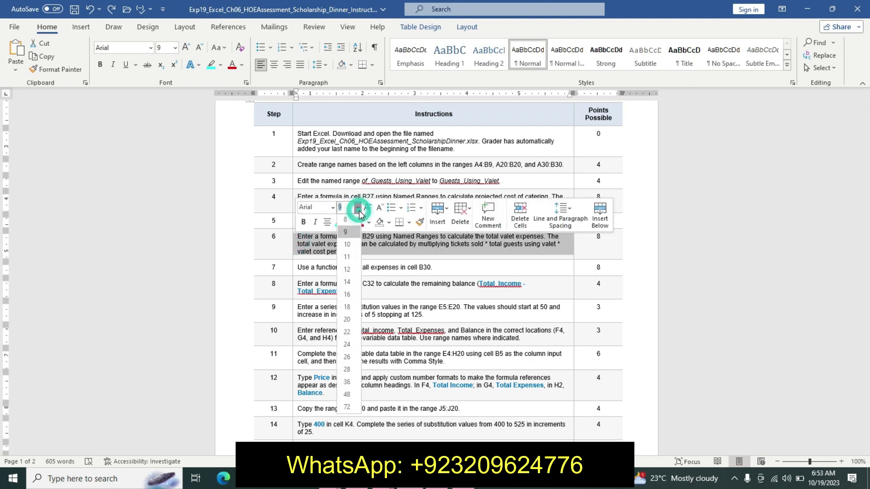
left_click(347, 269)
left_click(303, 222)
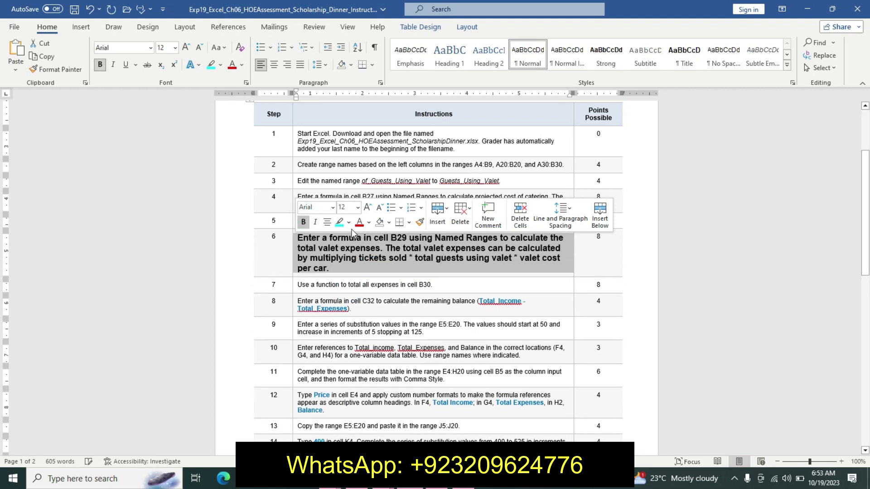
left_click(339, 222)
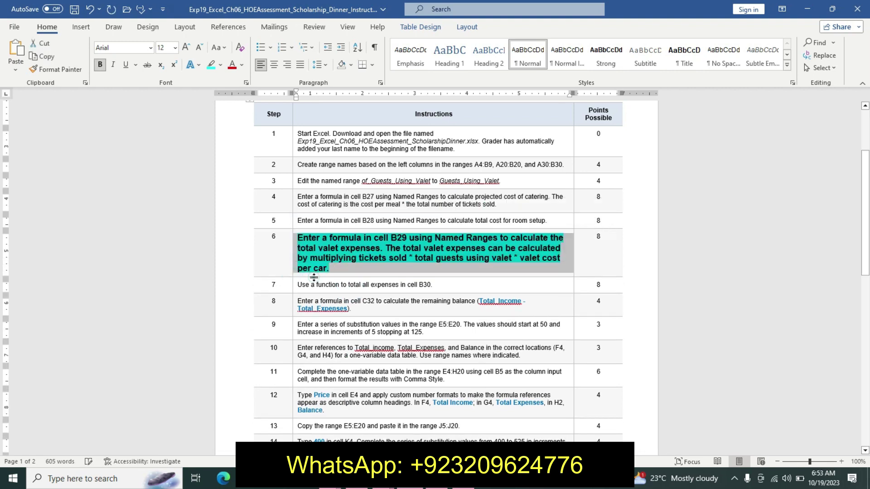
left_click(312, 249)
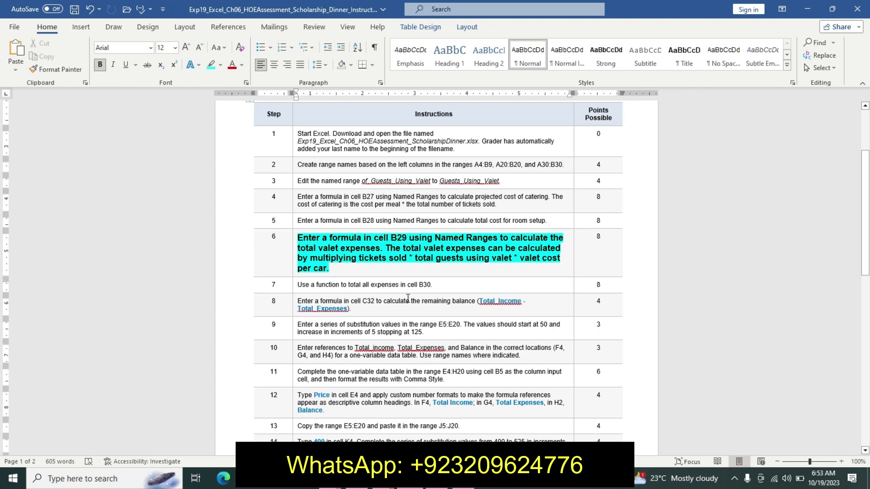
Step: Start the Valet Parking formula in B29 with the Tickets_sold reference
key("alt+Tab")
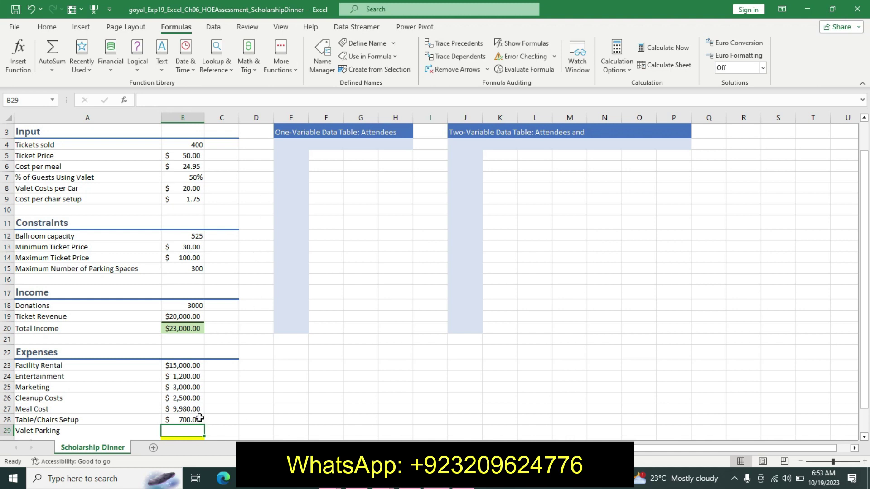
type("=")
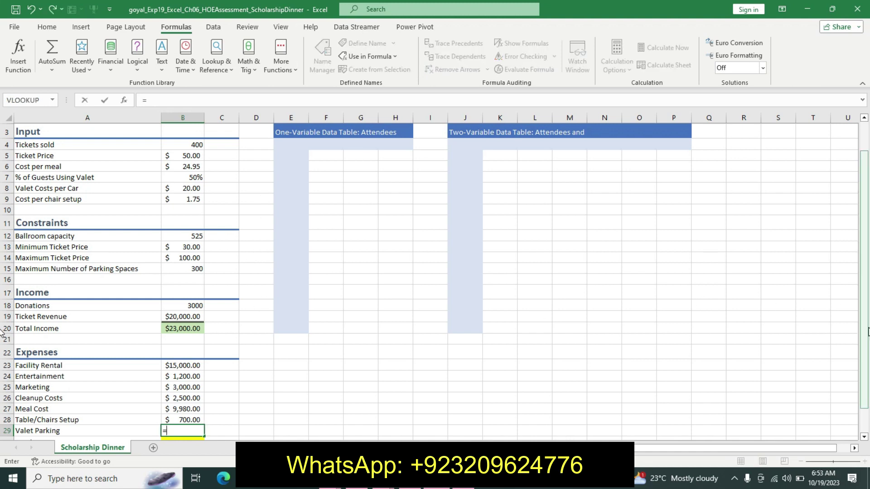
left_click_drag(865, 330, 865, 354)
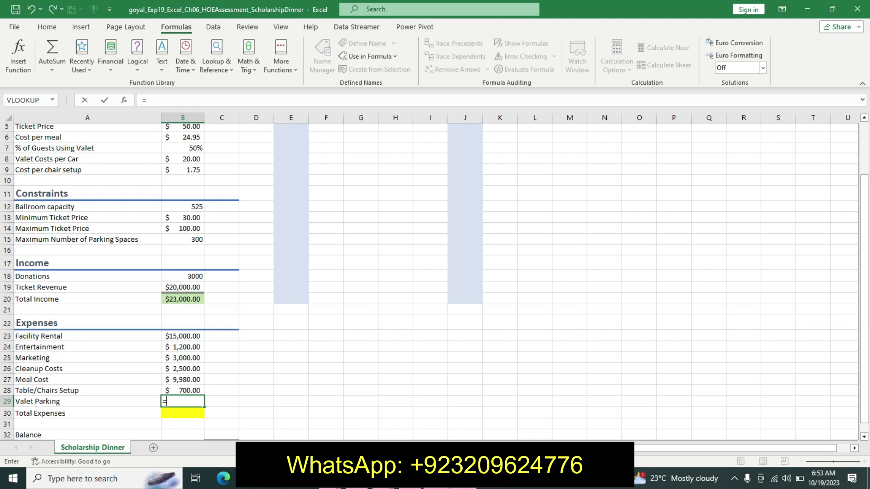
key("alt+Tab")
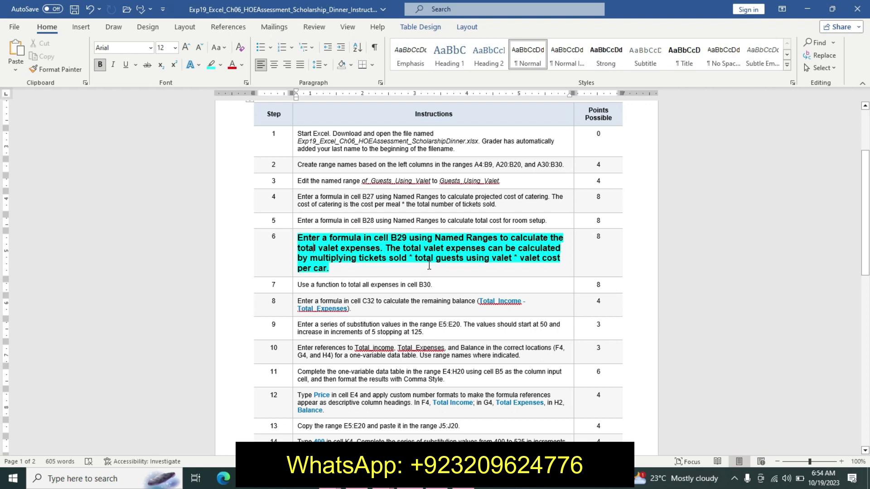
key("alt+Tab")
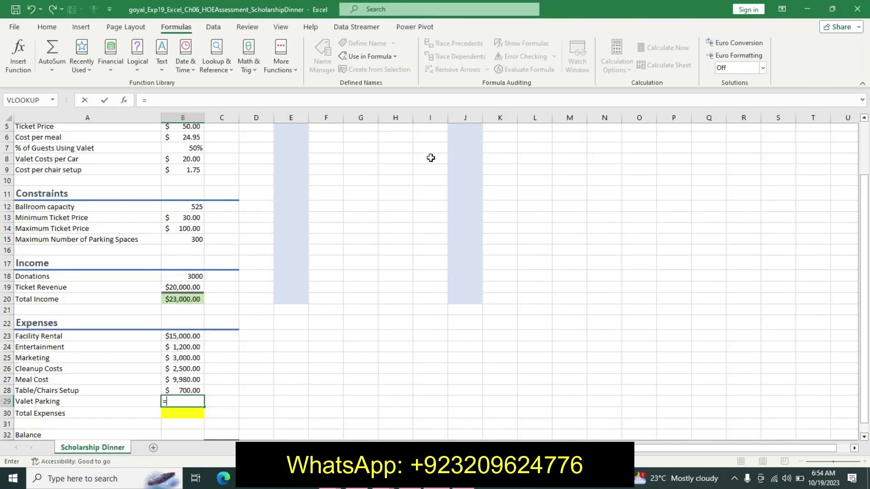
left_click(866, 282)
left_click_drag(866, 282, 816, 161)
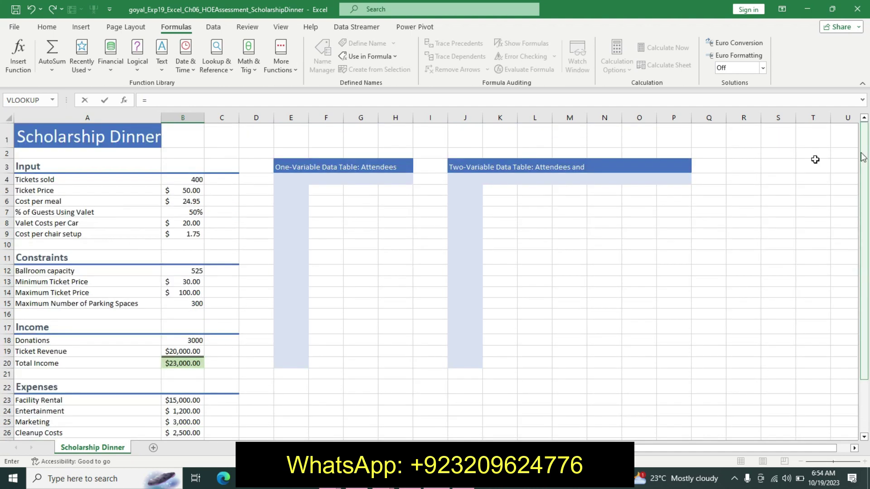
left_click(198, 179)
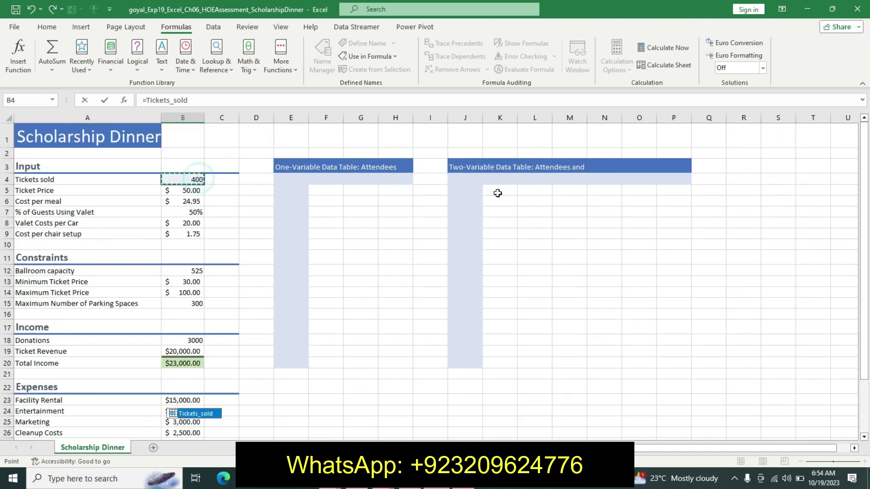
left_click(864, 213)
left_click_drag(863, 213, 856, 277)
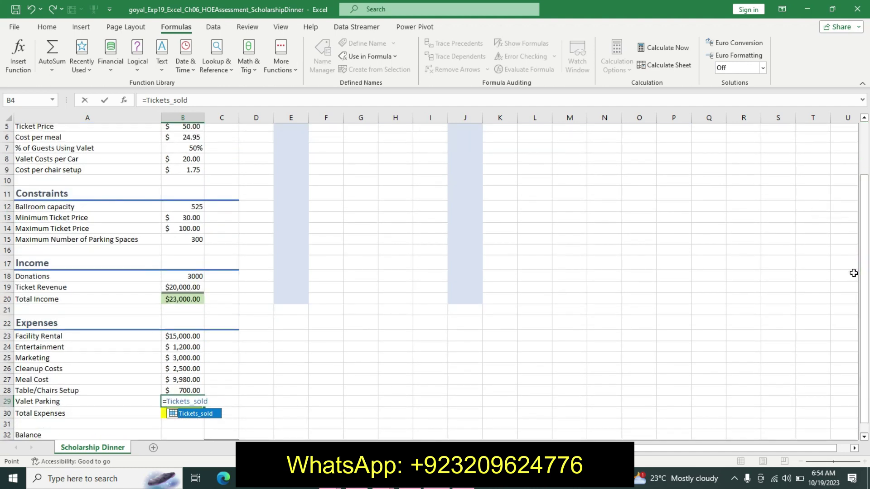
left_click(322, 103)
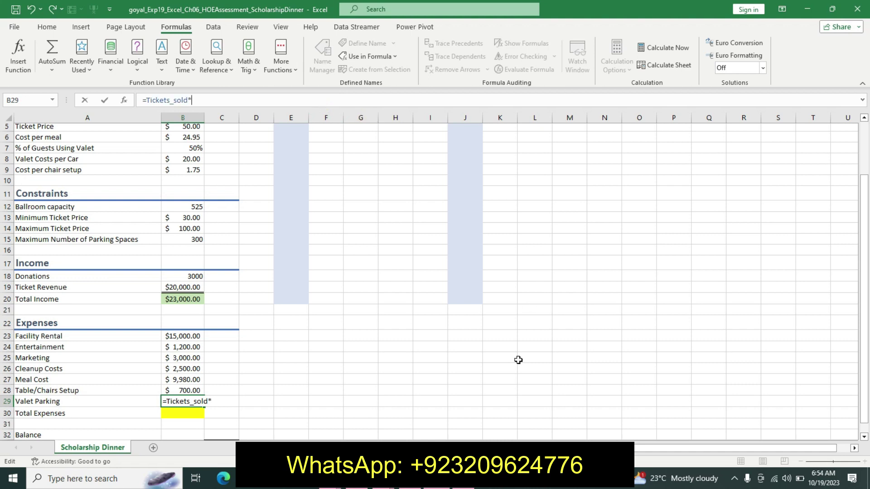
Step: Complete B29 as Tickets_sold*Guests_Using_Valet*Valet_Costs_per_Car, returning $4,000.00
key("alt+Tab")
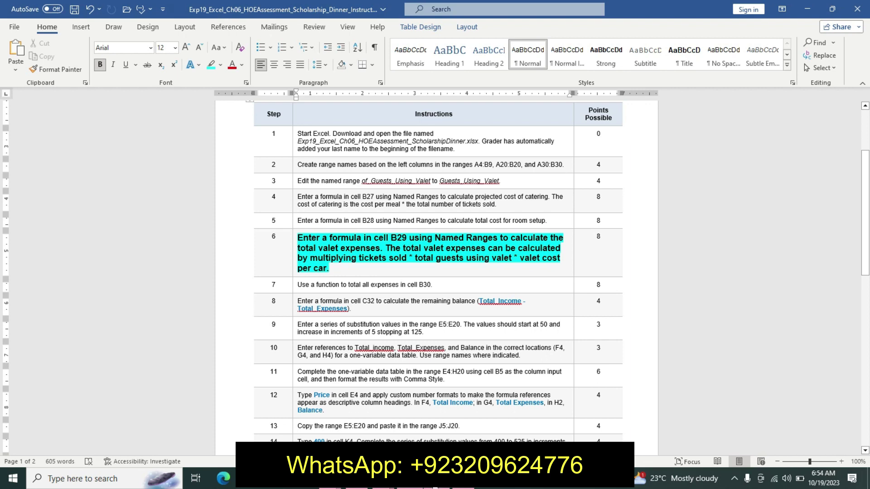
key("alt+Tab")
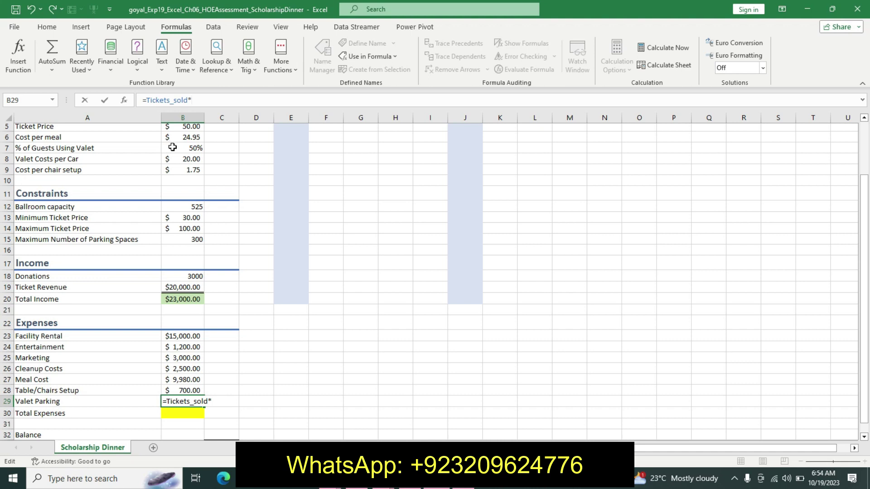
left_click(174, 148)
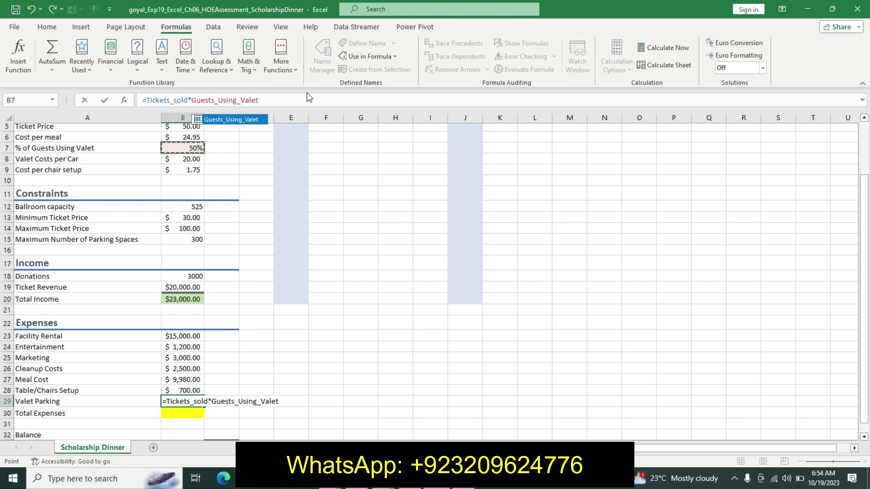
type("*")
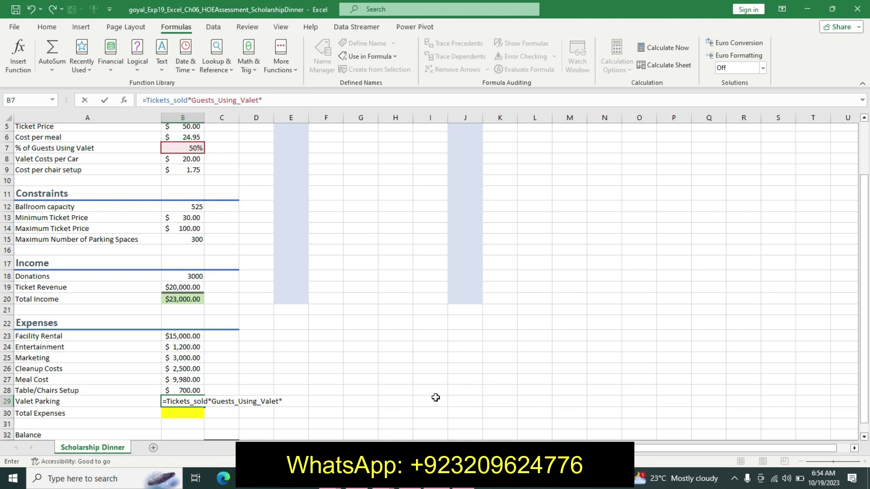
key("alt+Tab")
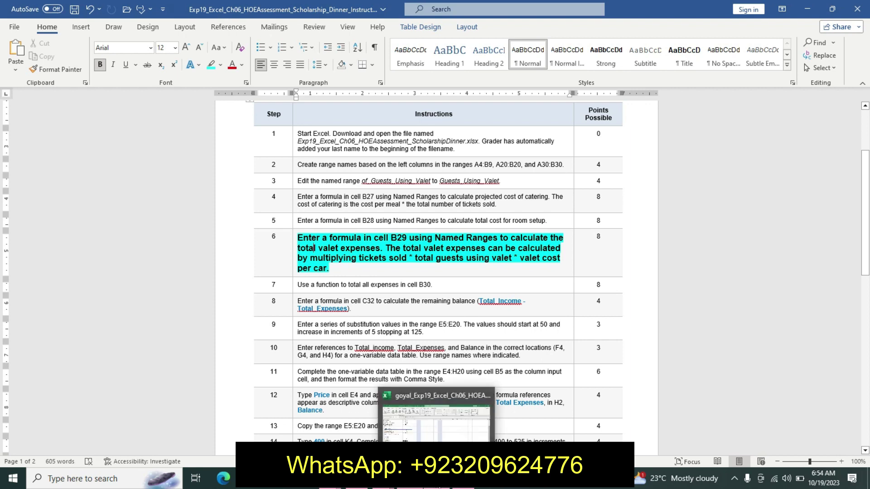
left_click(438, 410)
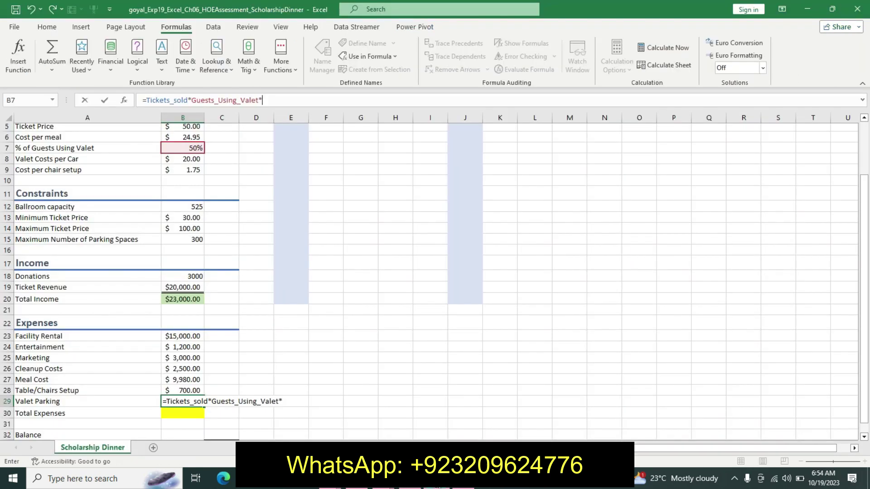
left_click(175, 161)
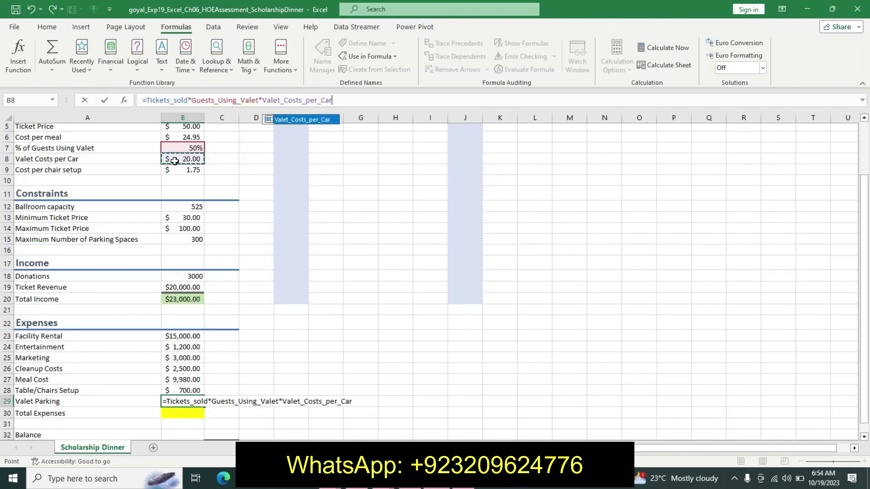
key("Return")
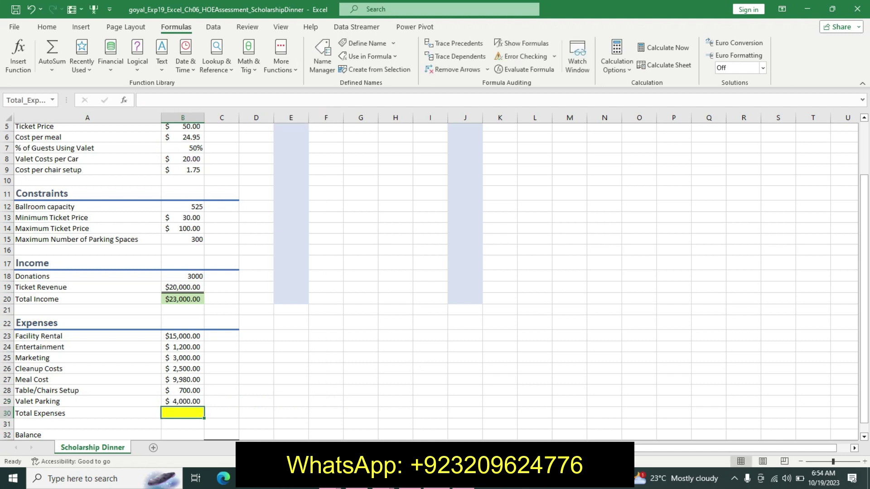
left_click(423, 478)
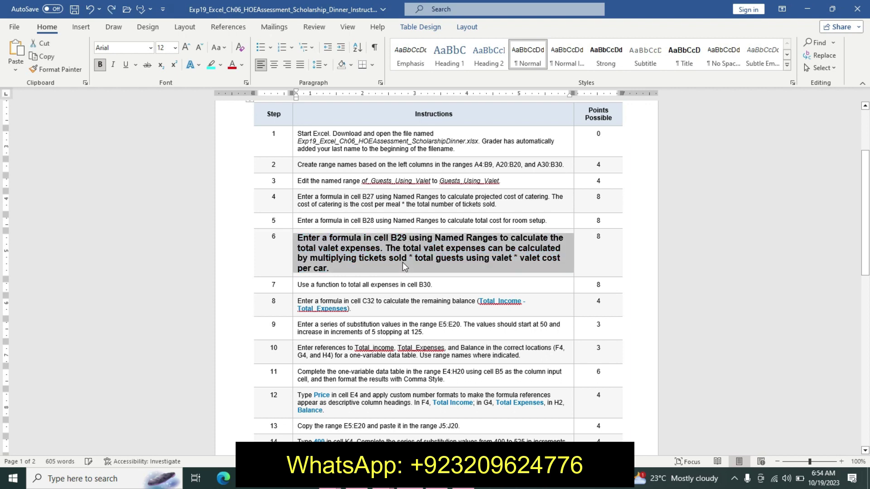
Step: Undo step 6's emphasis and format step 7 as 11 pt bold with cyan highlight
key("ctrl+z")
key("ctrl+z")
key("ctrl+z")
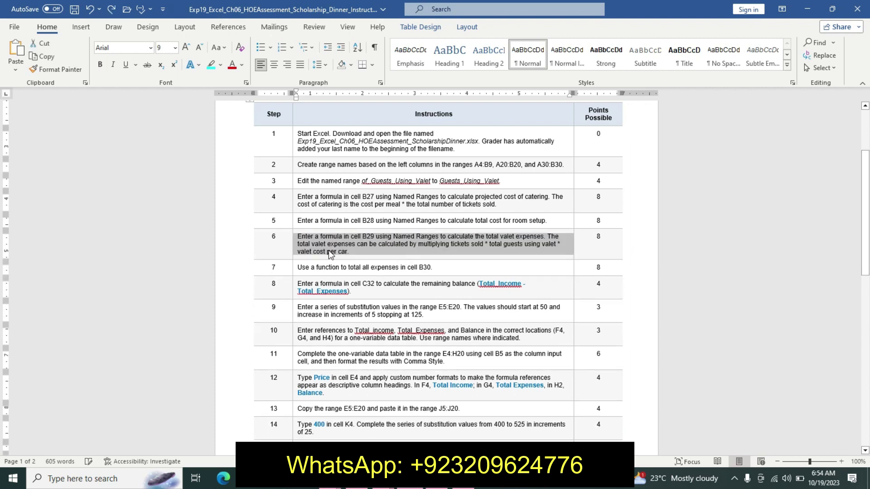
left_click(294, 272)
left_click(358, 238)
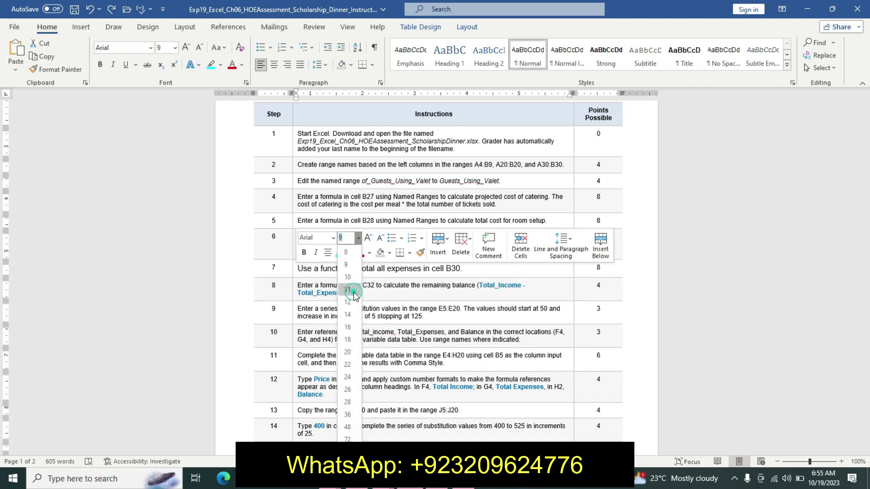
left_click(353, 289)
left_click(303, 252)
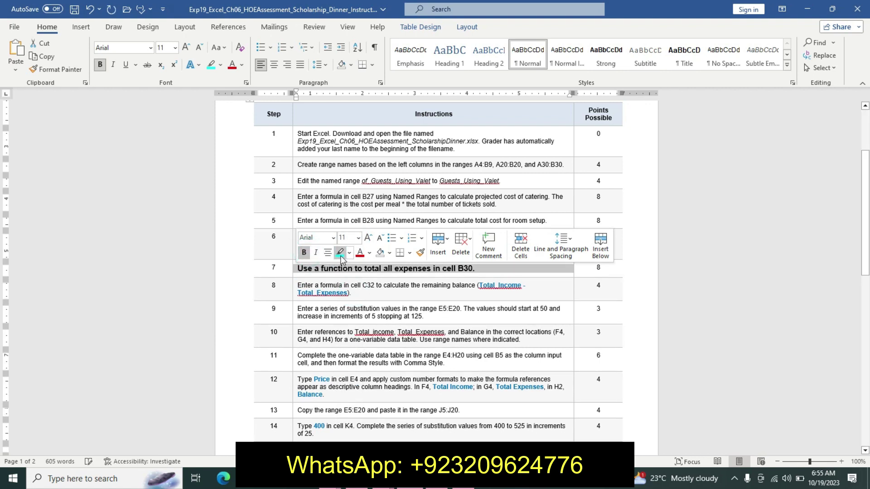
left_click(339, 252)
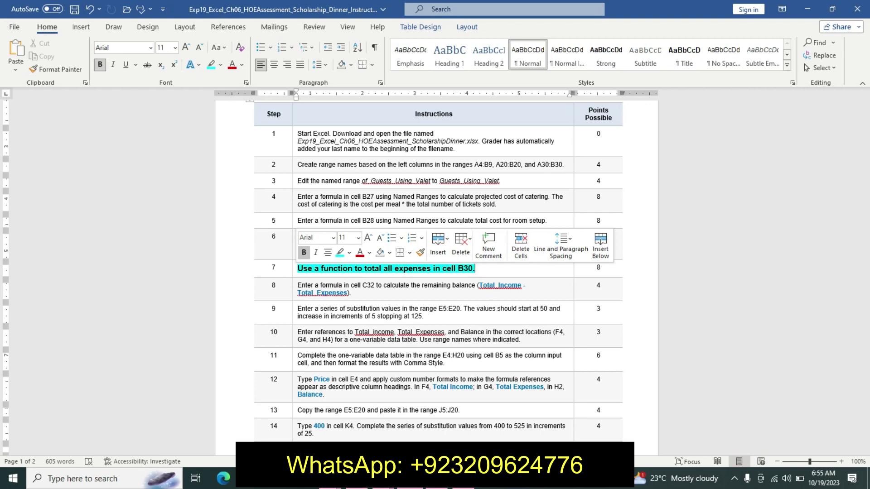
left_click(430, 478)
left_click_drag(865, 277, 864, 285)
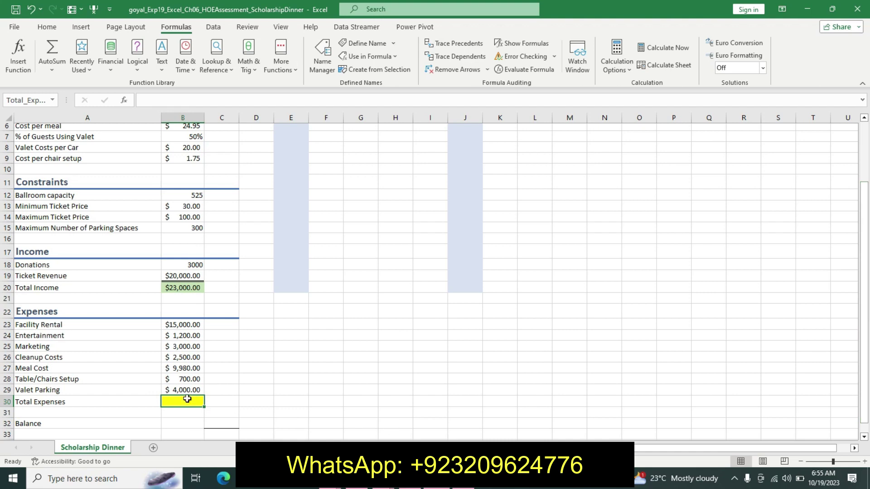
Step: AutoSum B23:B29 into B30 for Total Expenses of $36,380.00
type("=")
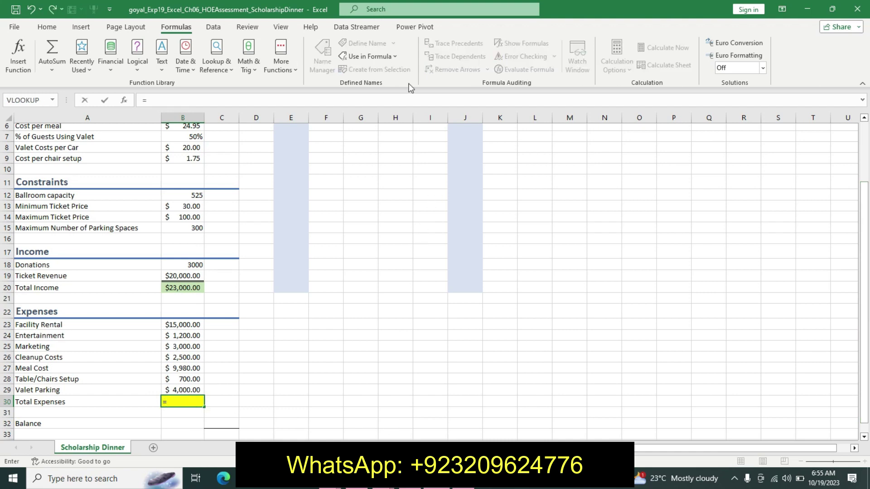
left_click(47, 27)
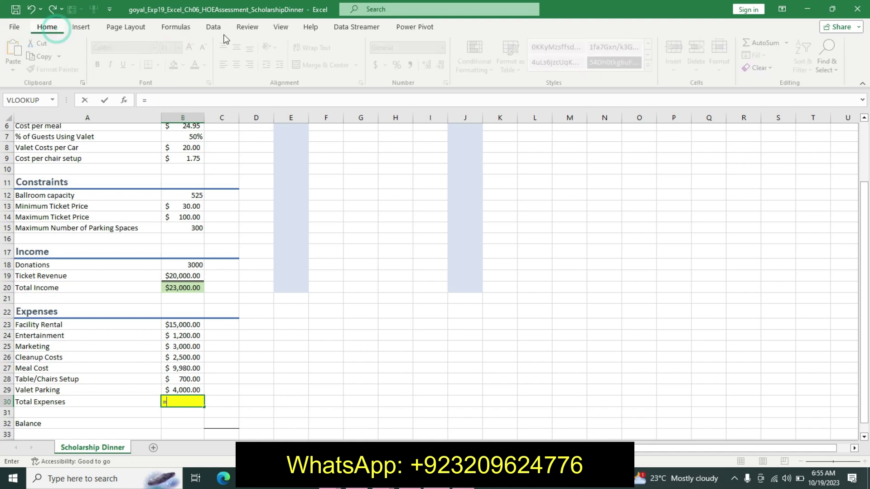
left_click(755, 43)
left_click(754, 43)
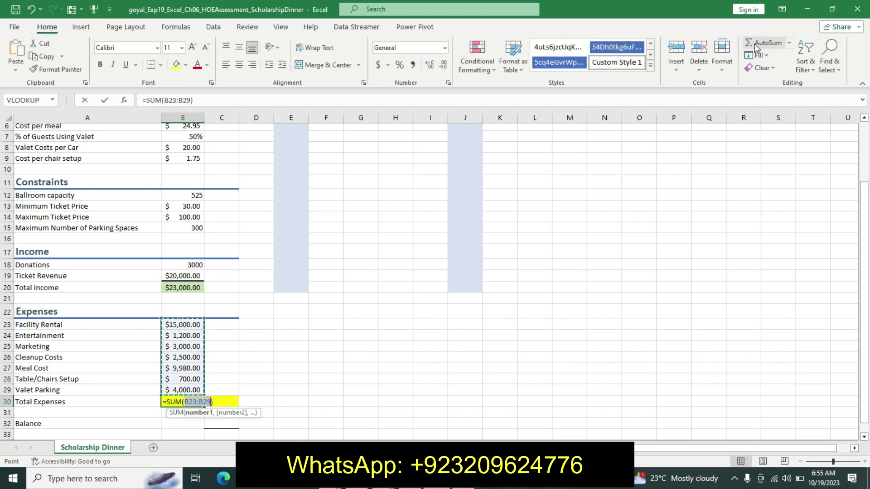
key("Return")
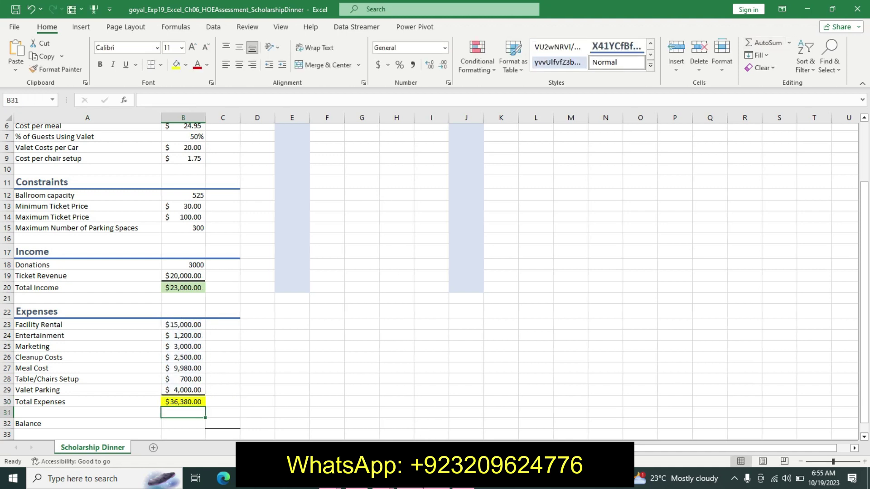
left_click(408, 419)
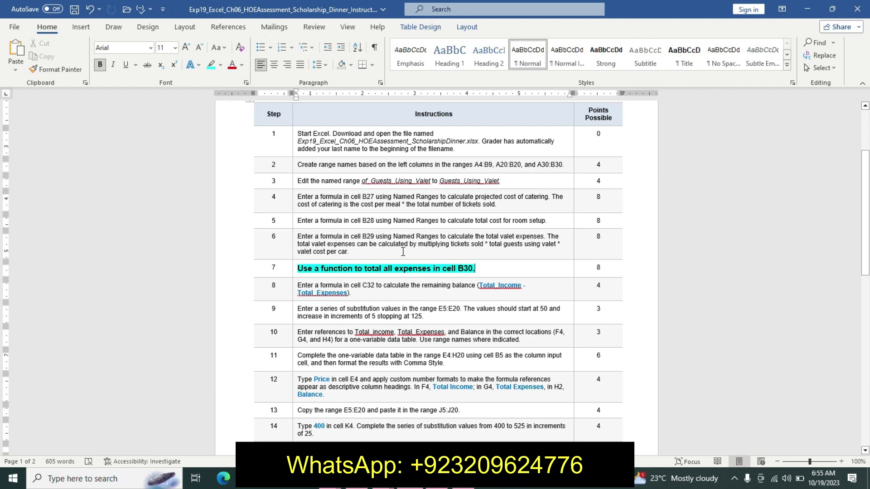
Step: Undo step 7's emphasis and format step 8 as 14 pt bold with cyan highlight
key("ctrl+z")
key("ctrl+z")
key("ctrl+z")
key("ctrl+z")
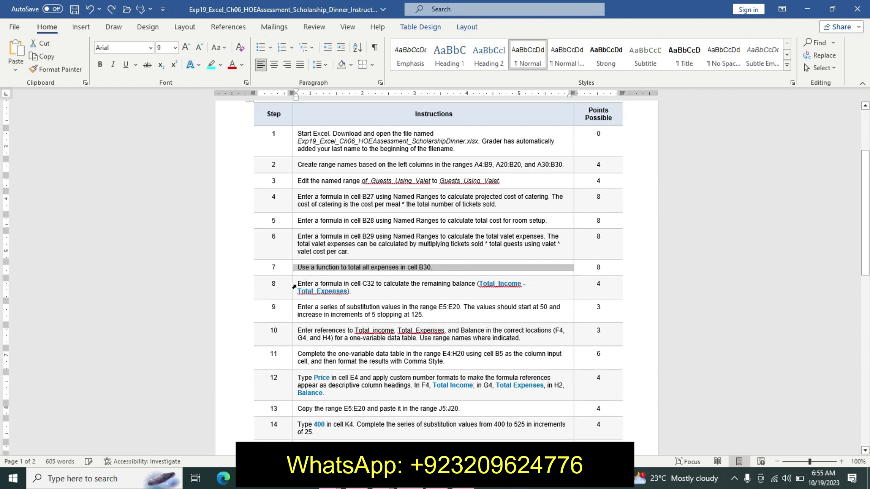
left_click(294, 287)
left_click(359, 253)
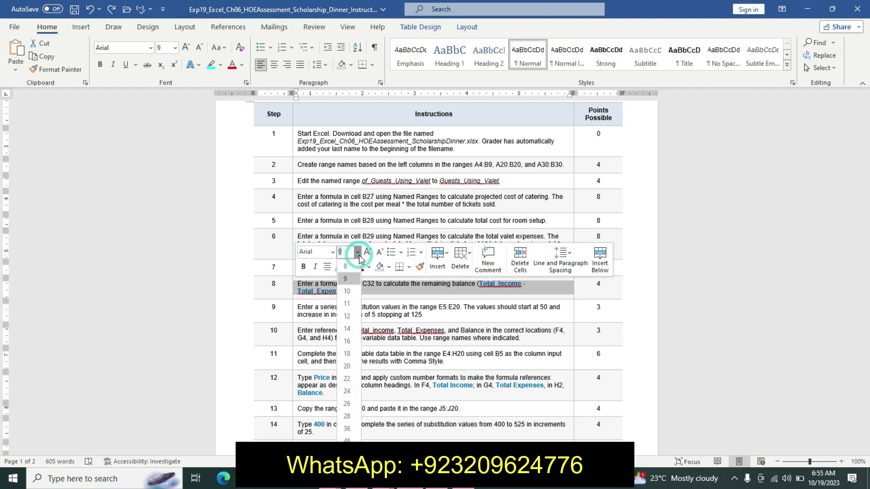
left_click(347, 329)
left_click(303, 267)
left_click(338, 266)
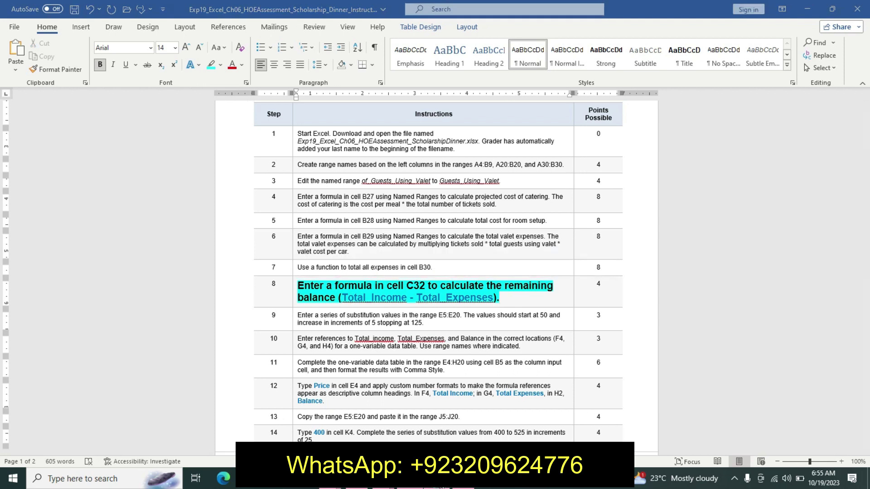
key("alt+Tab")
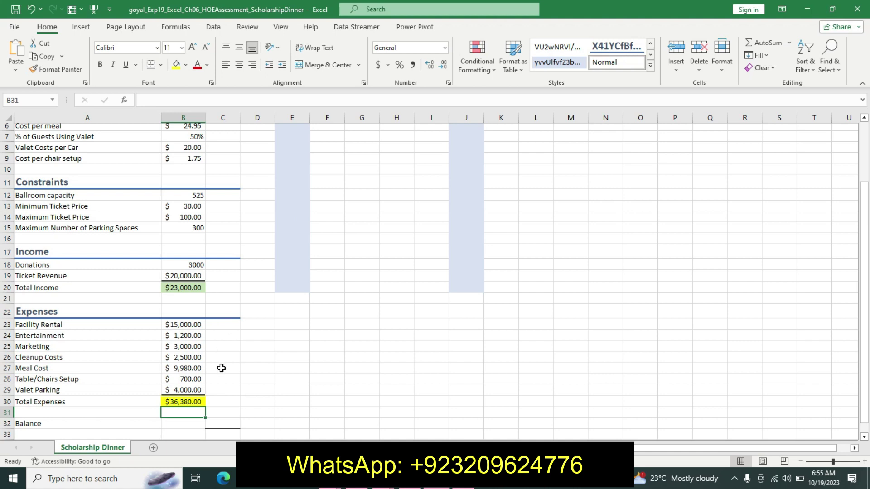
Step: Select the Balance cell C32 and begin its formula while rechecking the instructions
left_click(194, 425)
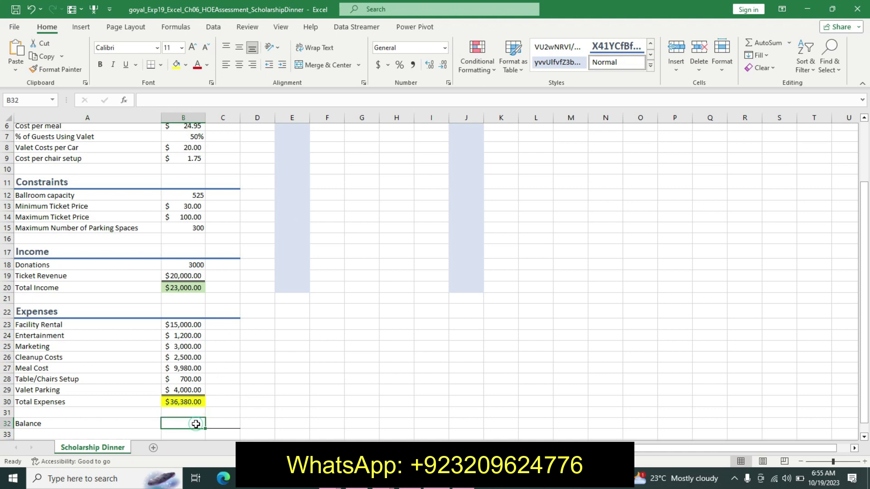
left_click(217, 426)
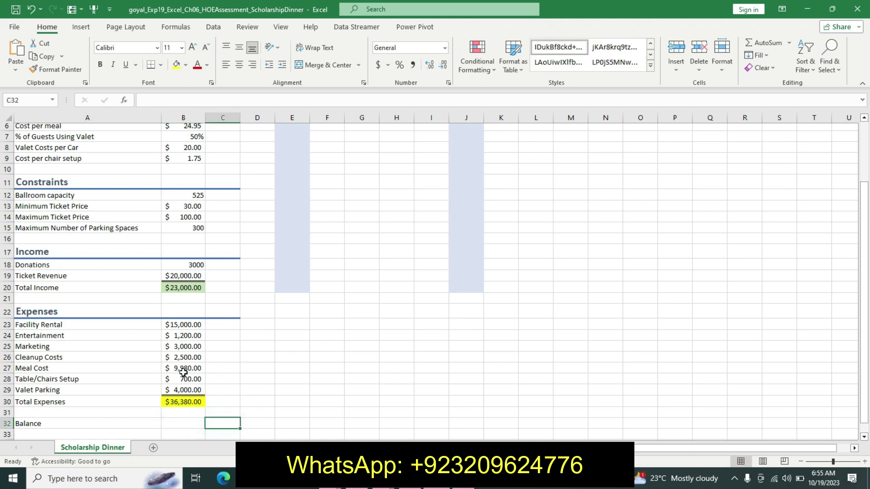
key("alt+Tab")
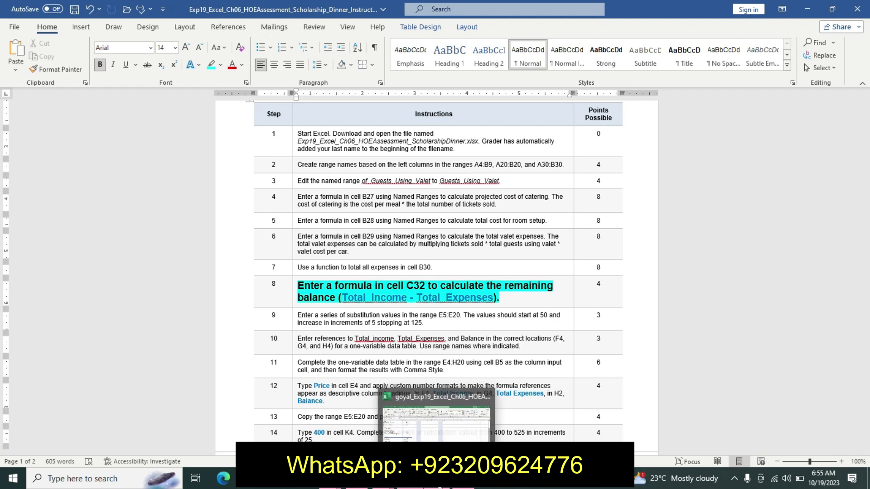
left_click(437, 485)
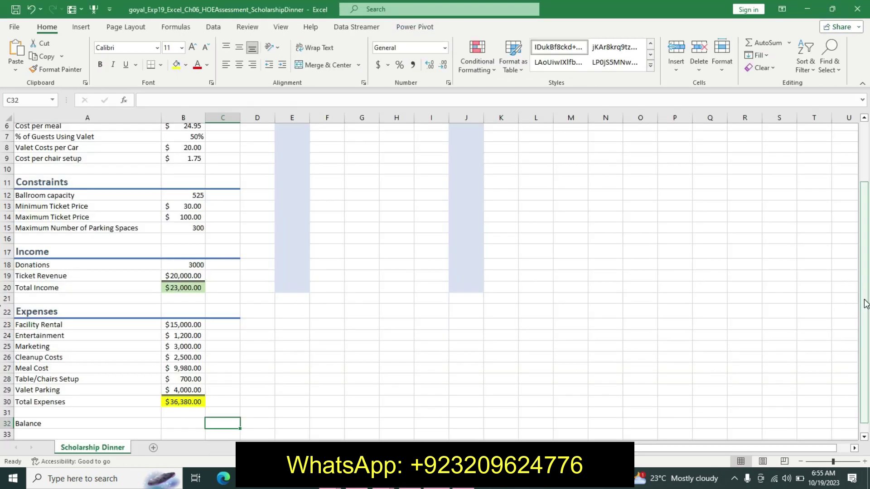
scroll(614, 359, "down", 1)
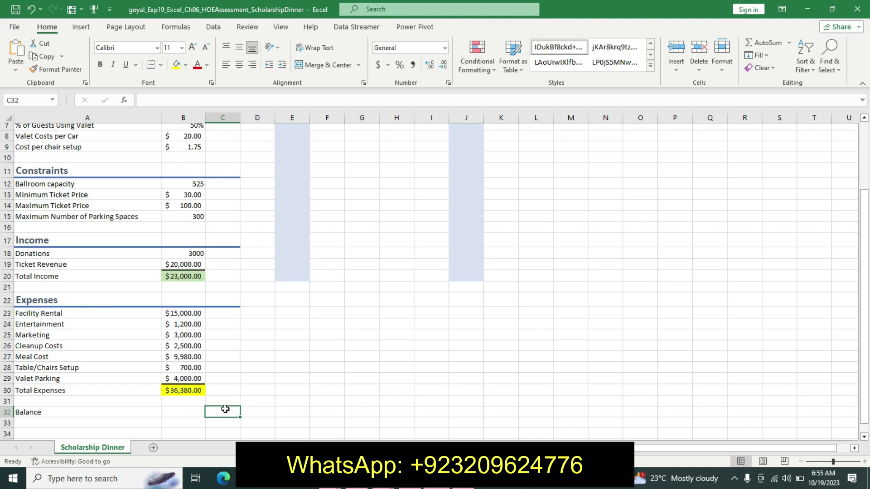
type("=")
left_click(404, 486)
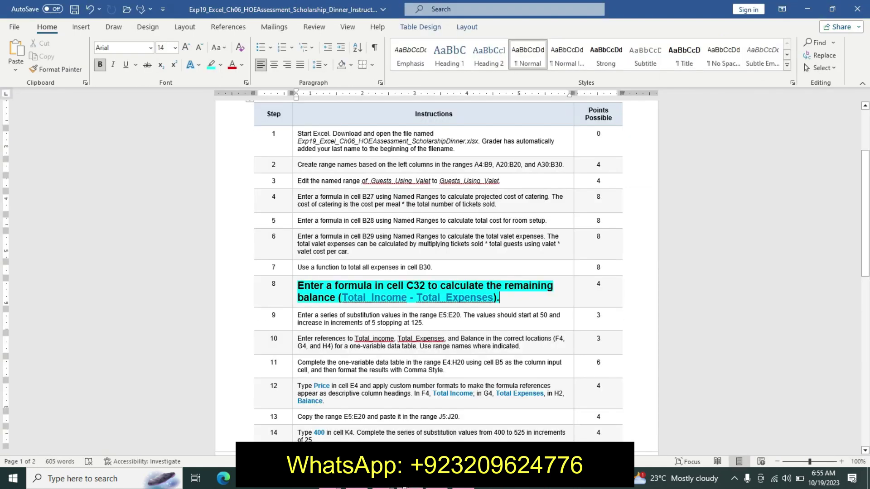
left_click(443, 487)
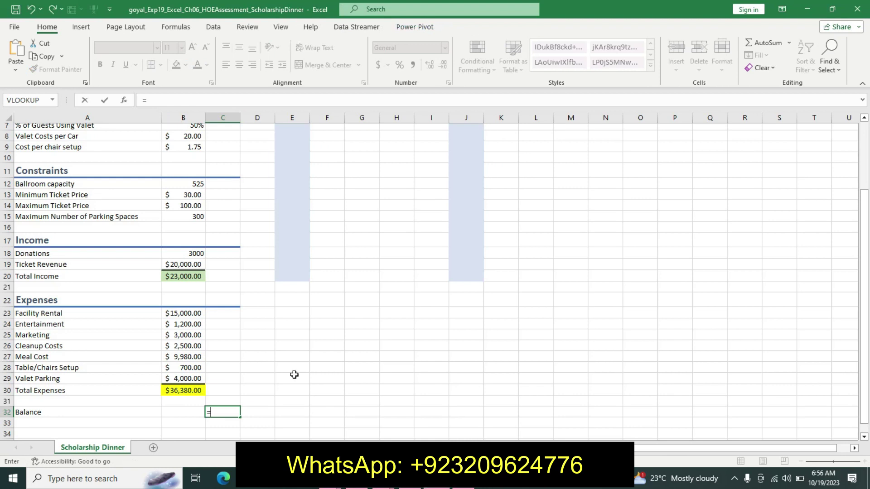
left_click(405, 486)
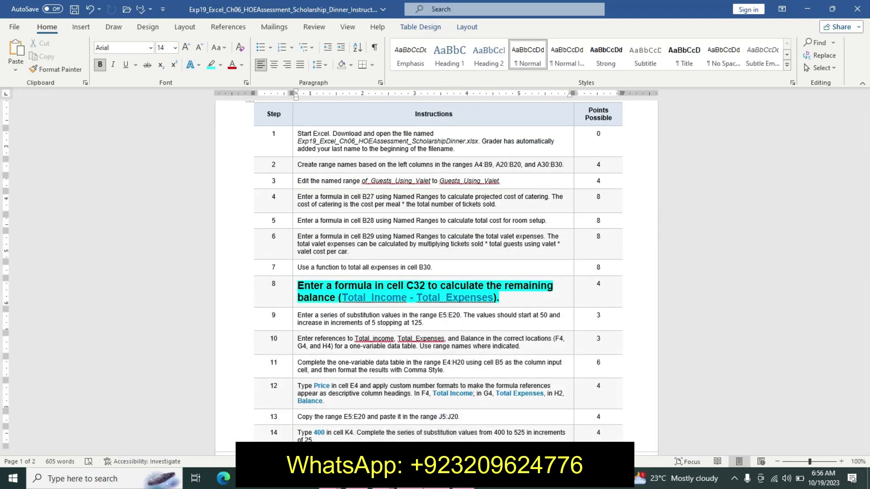
left_click(443, 487)
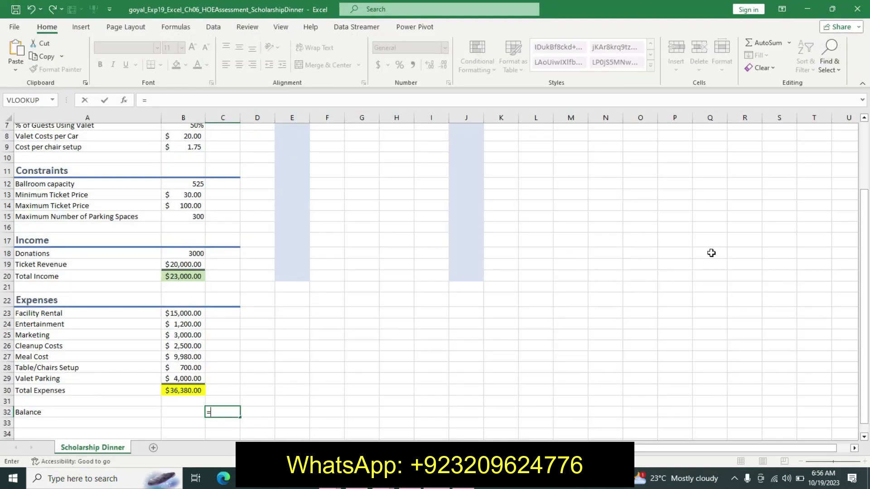
scroll(816, 186, "up", 2)
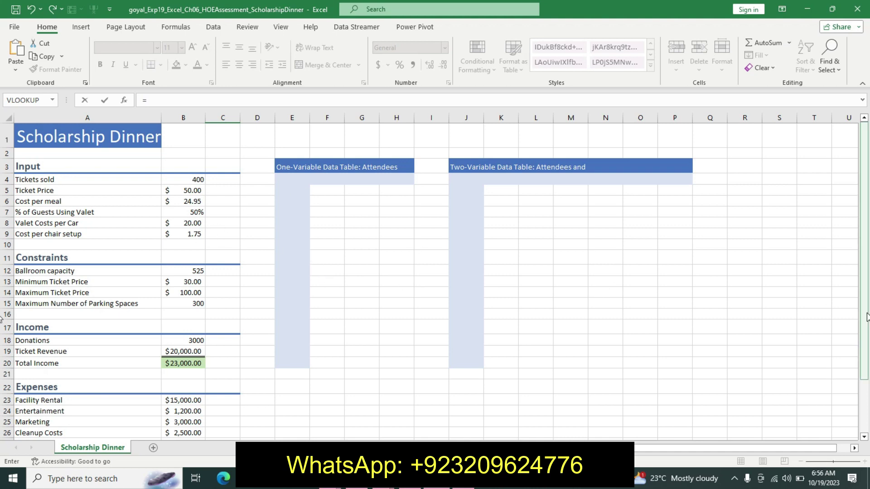
left_click_drag(866, 316, 865, 375)
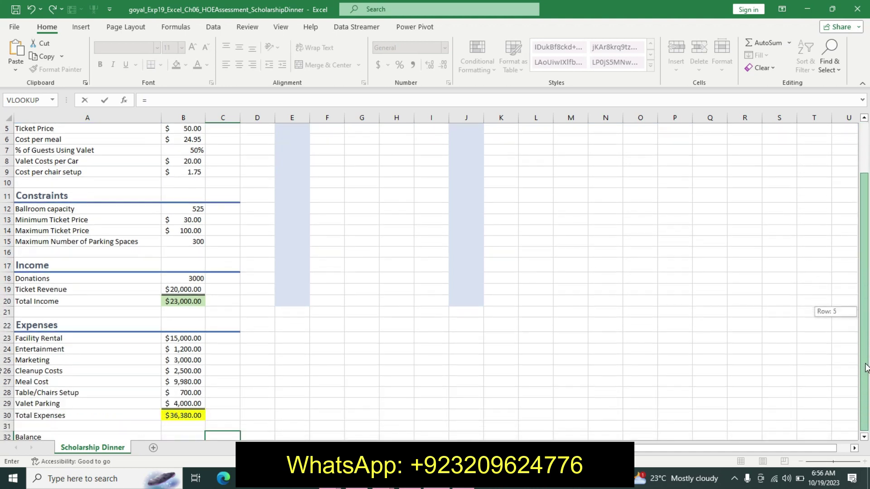
left_click_drag(865, 375, 842, 424)
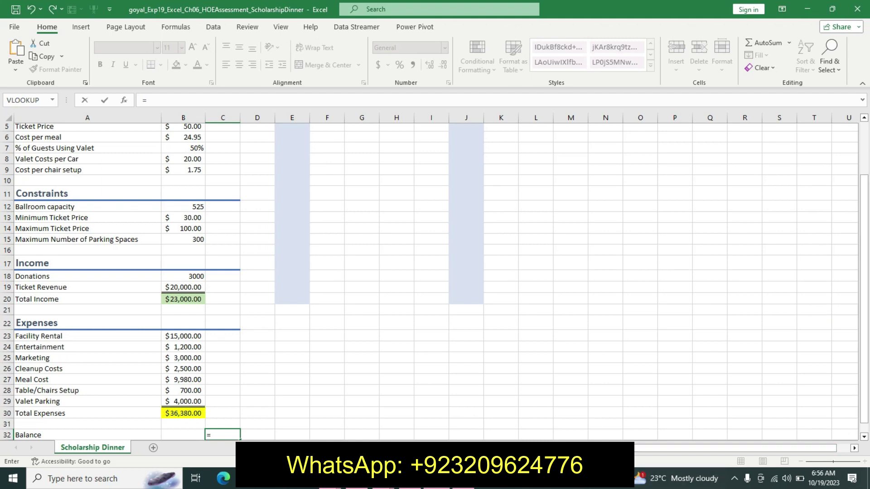
key("alt+Tab")
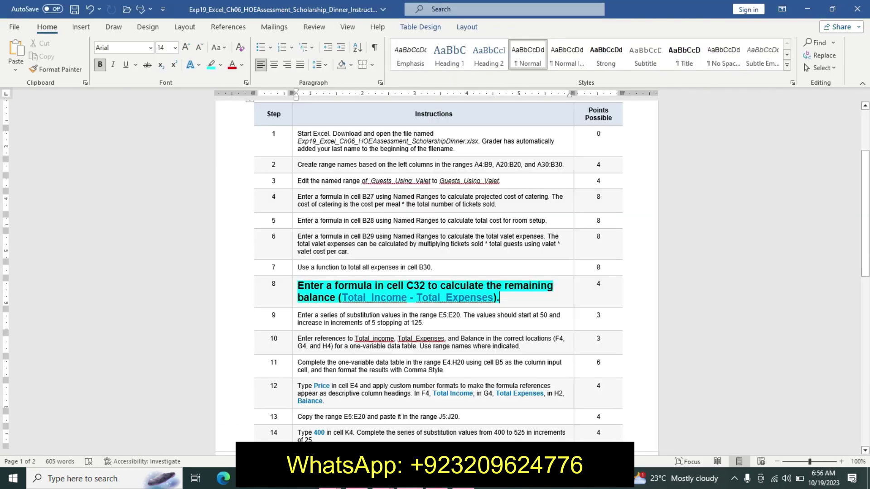
key("alt+Tab")
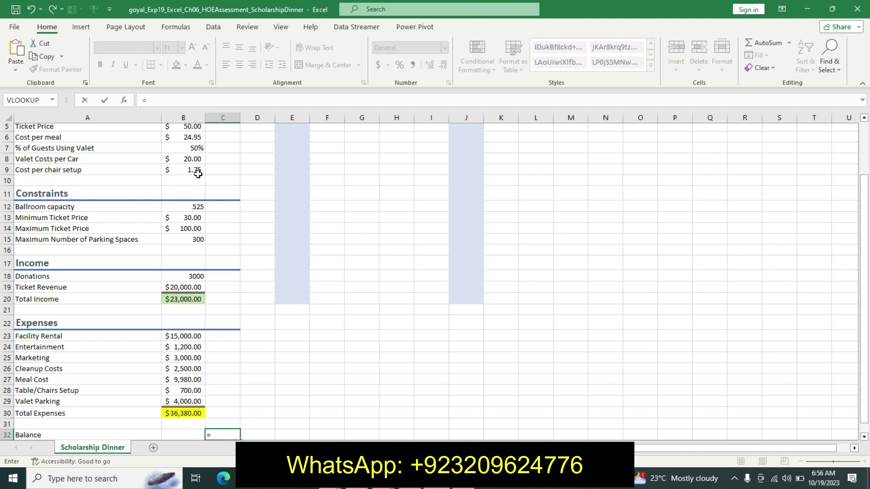
Step: Enter a first balance formula of Total_Income minus Total_Expenses in C32
left_click(195, 299)
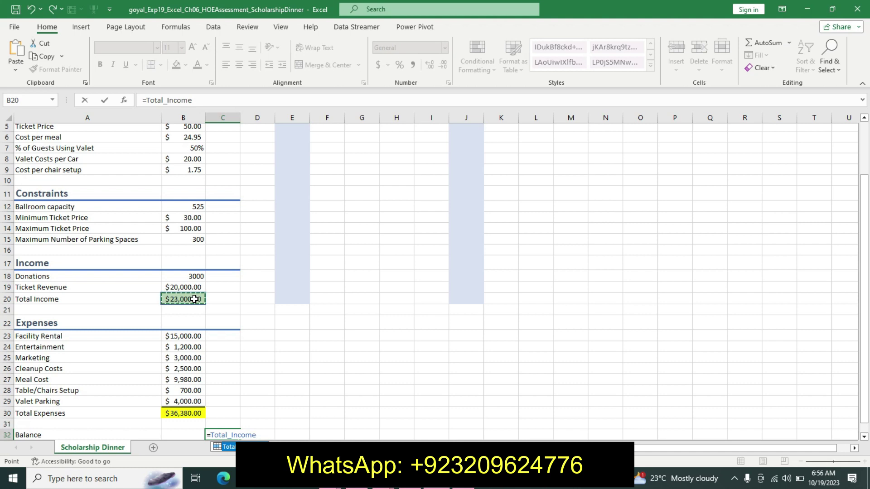
type("-")
left_click(185, 412)
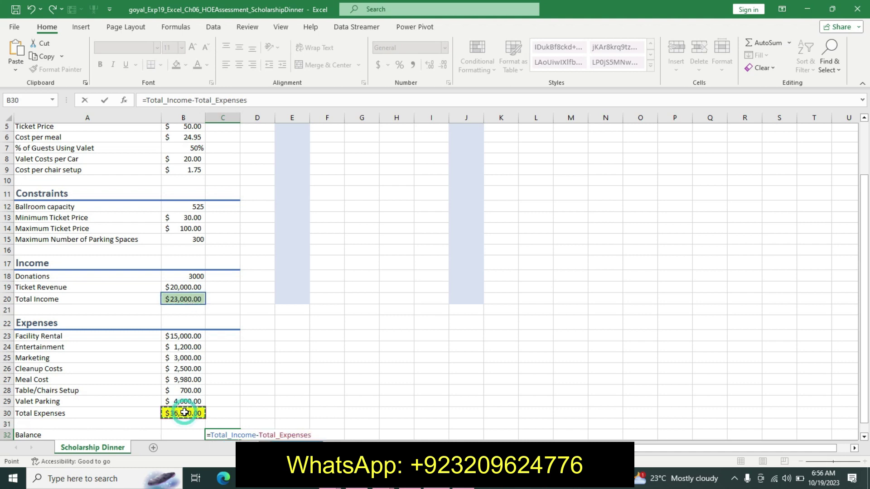
key("Return")
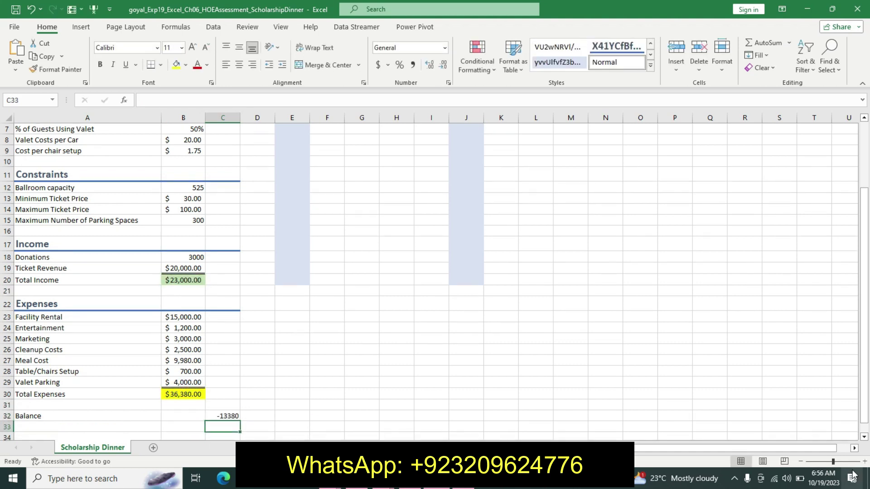
Step: Rewrite C32's formula to reference Total_Expenses and then Total_Income
scroll(576, 360, "down", 2)
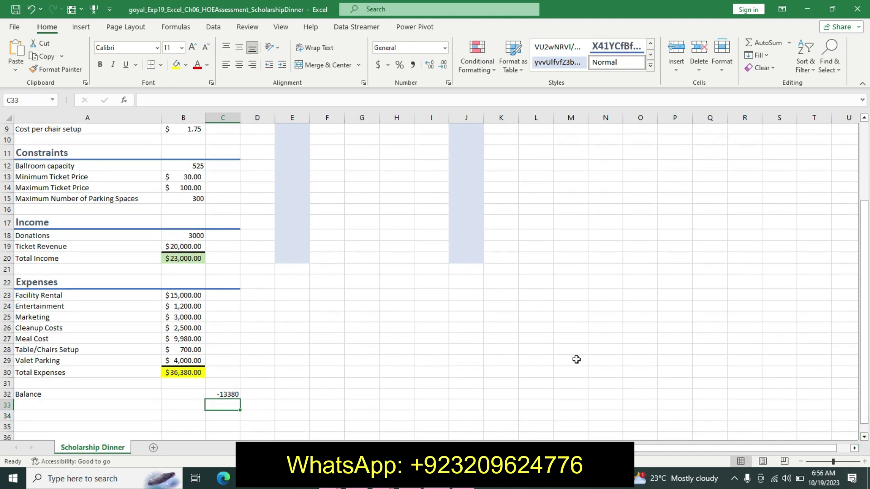
left_click(221, 395)
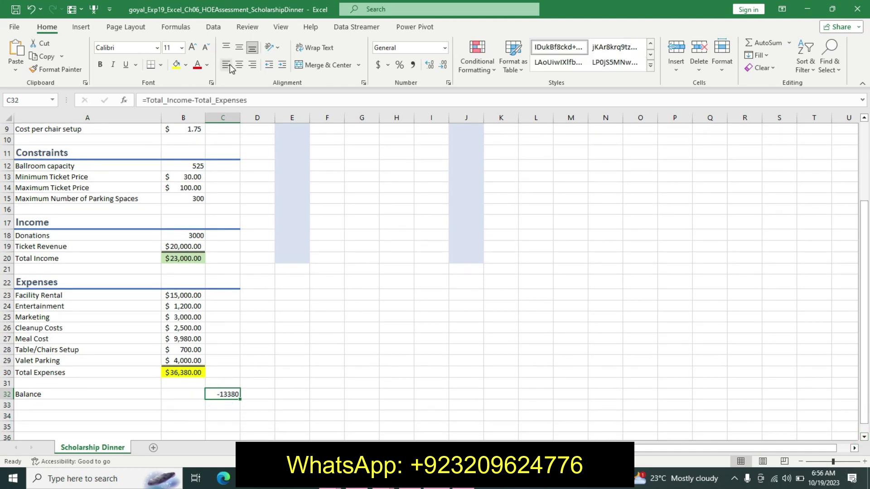
left_click_drag(249, 100, 148, 87)
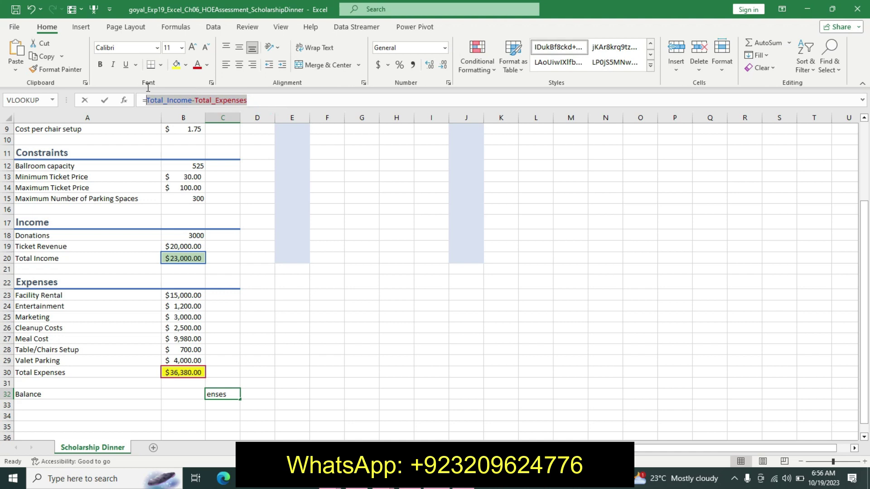
key("BackSpace")
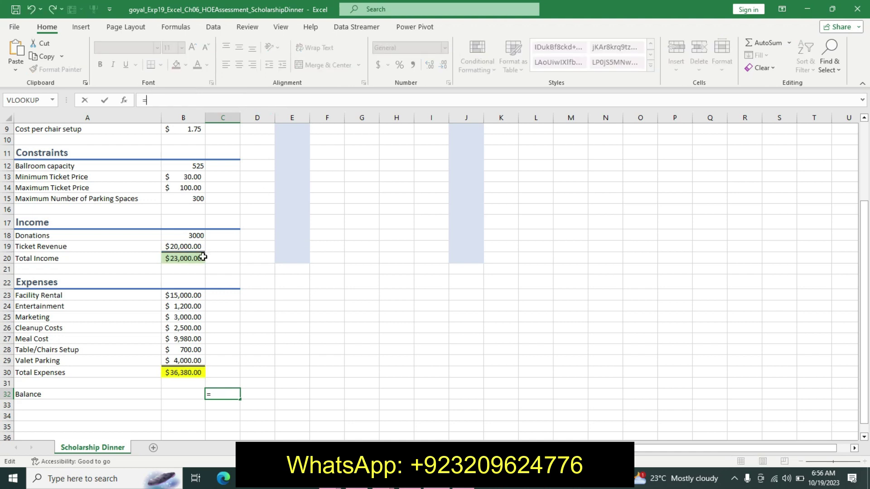
left_click(183, 369)
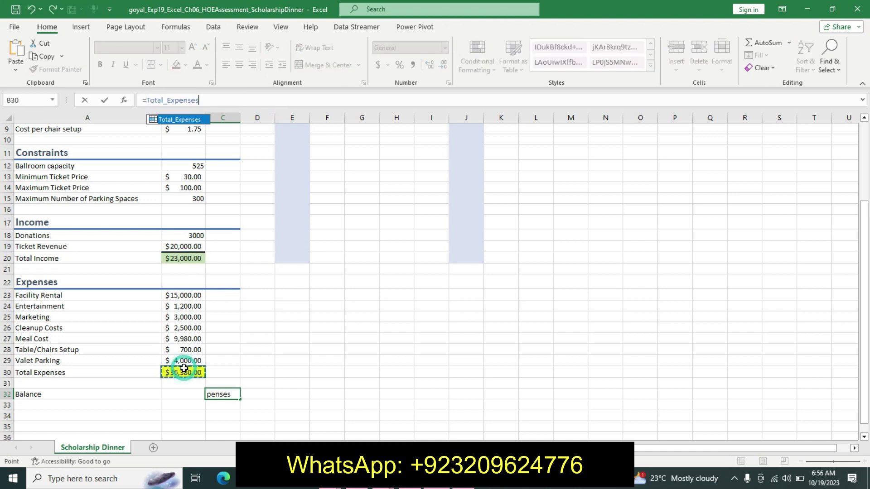
type("=")
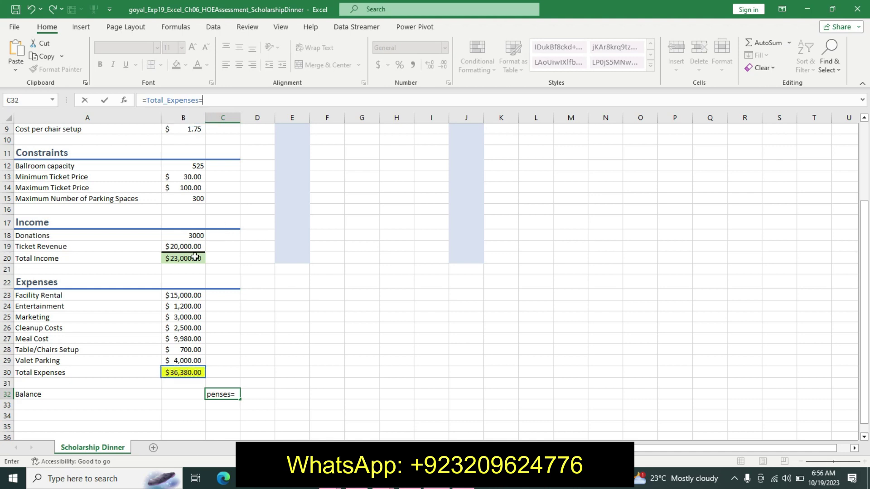
left_click(195, 256)
key("Return")
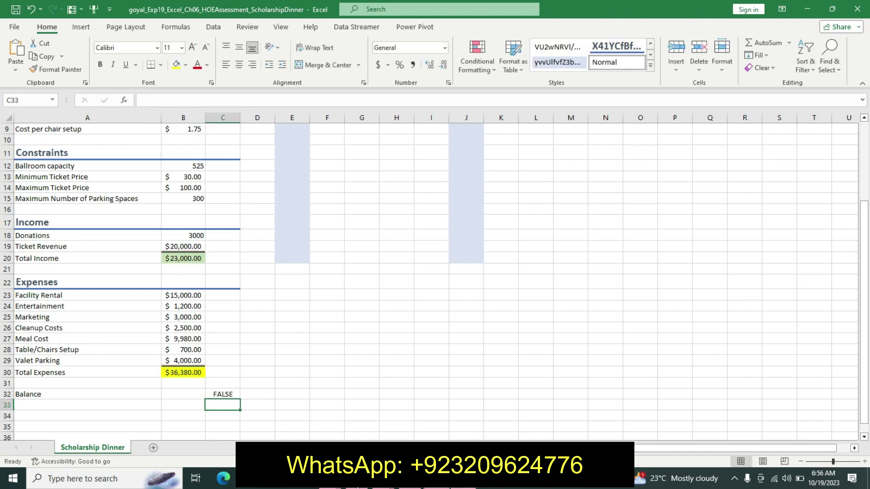
Step: Replace the stray equals sign with a minus so C32 shows 13380
left_click(223, 395)
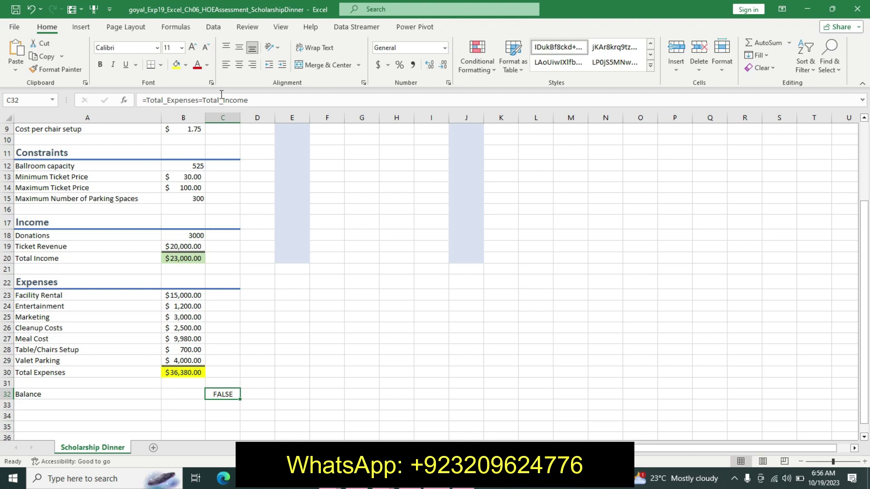
left_click(203, 100)
key("BackSpace")
type("-")
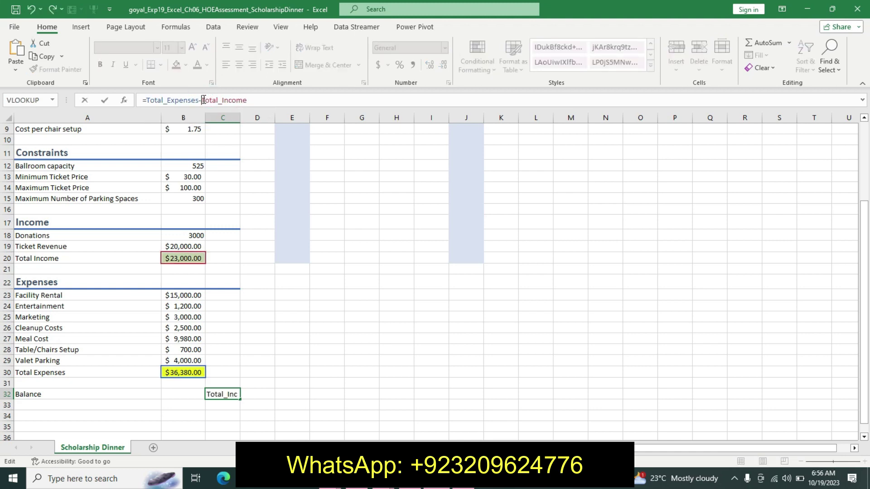
key("Return")
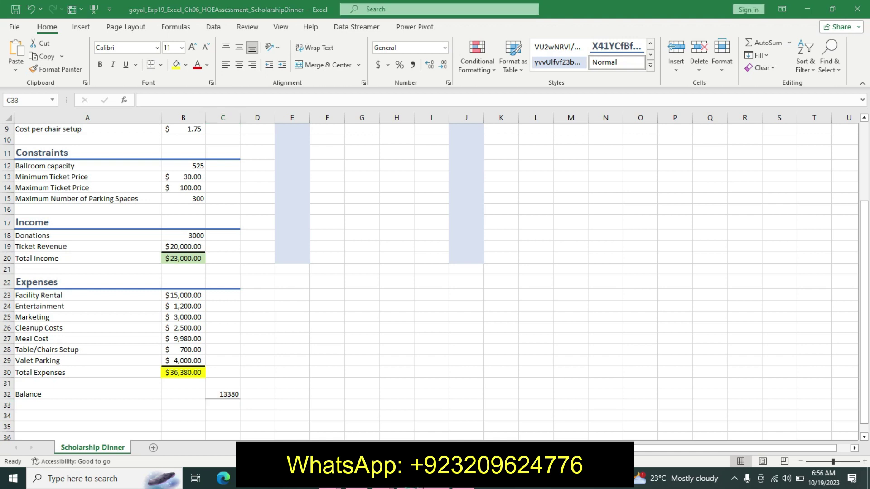
key("alt+Tab")
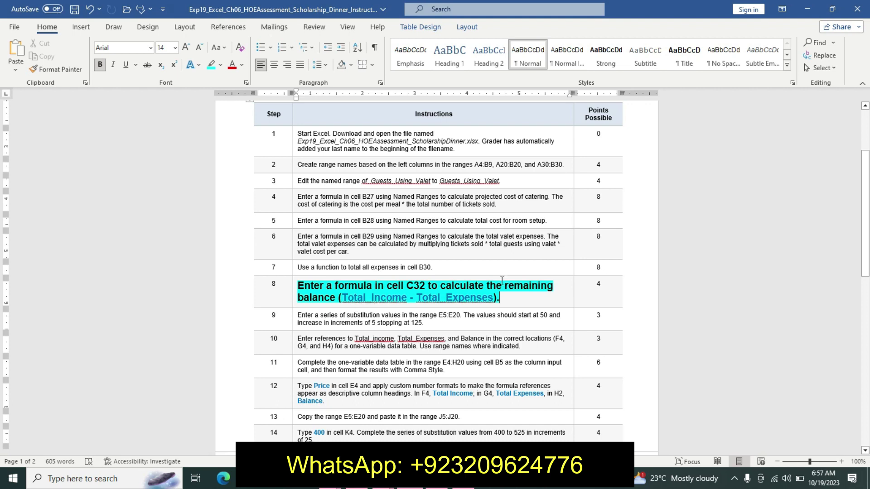
Step: Undo the heading and highlight formatting on step 8
left_click_drag(864, 233, 864, 273)
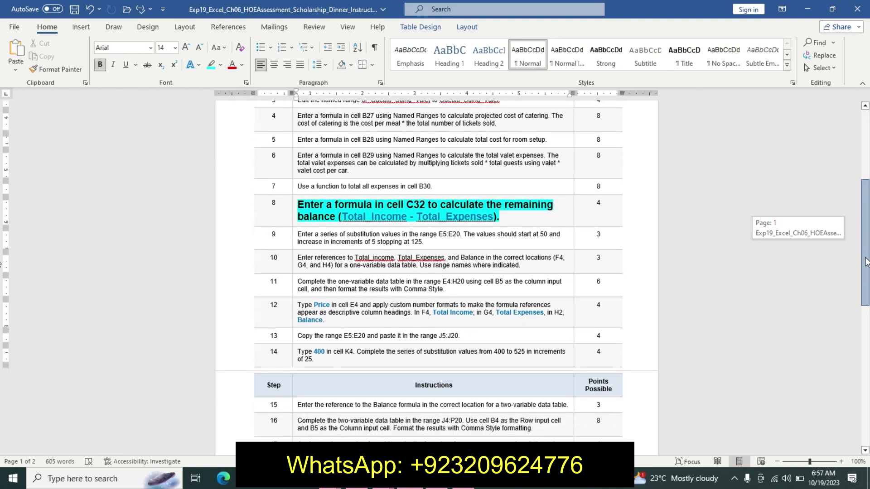
mouse_move(864, 273)
left_mouse_down()
mouse_move(844, 328)
mouse_move(829, 264)
left_mouse_up()
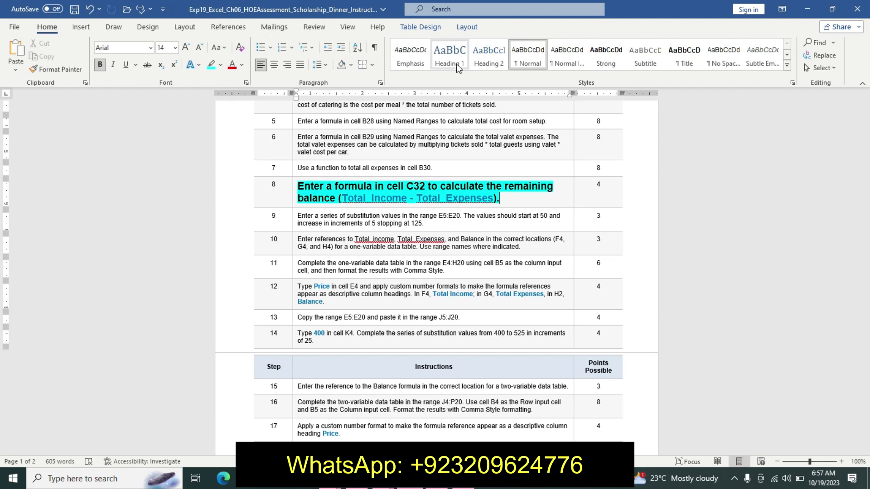
key("ctrl+z")
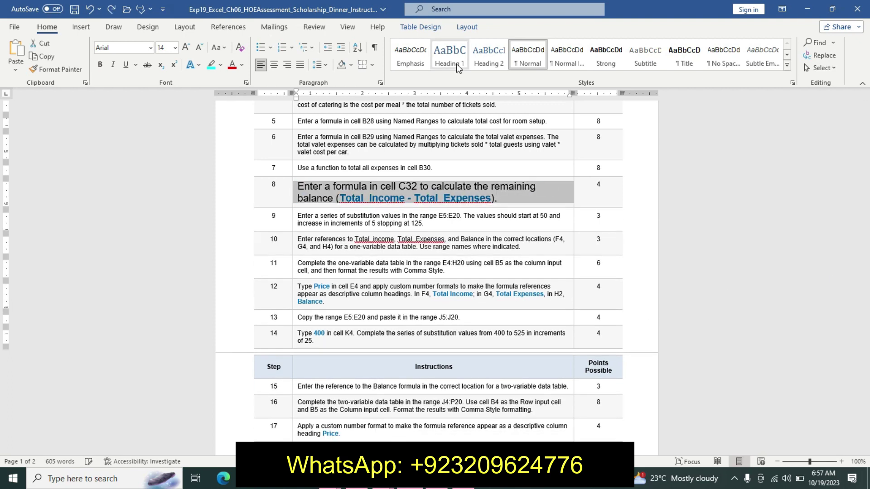
key("ctrl+z")
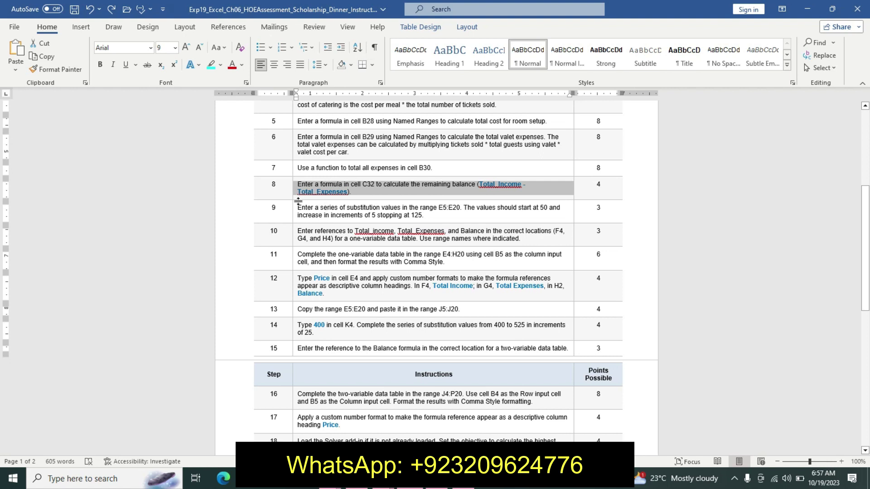
Step: Format the step 9 instruction as 12 pt bold with a cyan highlight
left_click(295, 211)
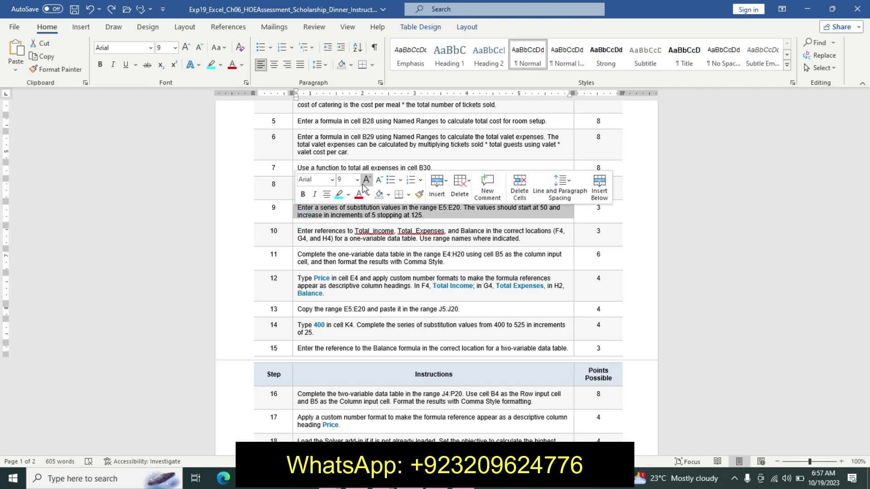
left_click(357, 180)
left_click(346, 244)
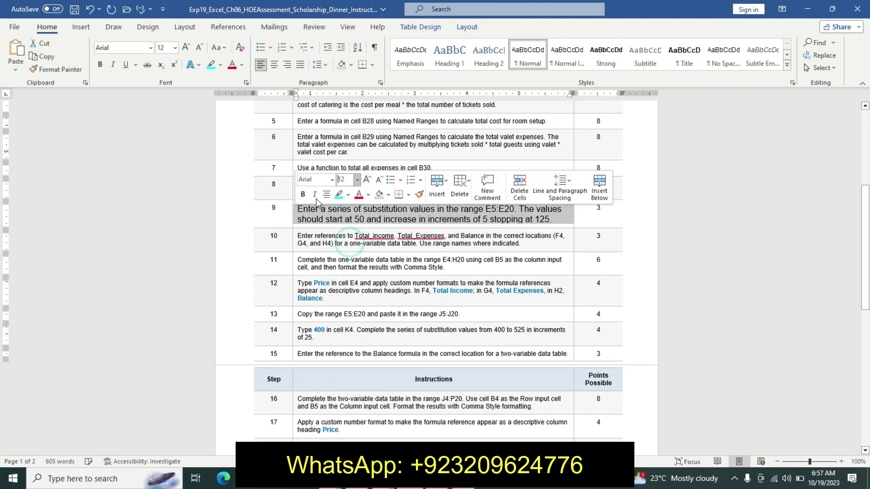
left_click(302, 195)
left_click(338, 194)
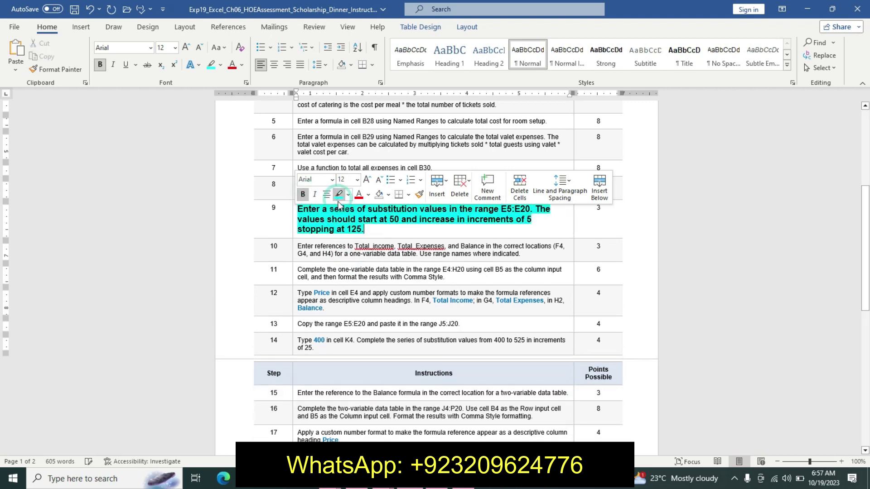
left_click(303, 213)
triple_click(330, 213)
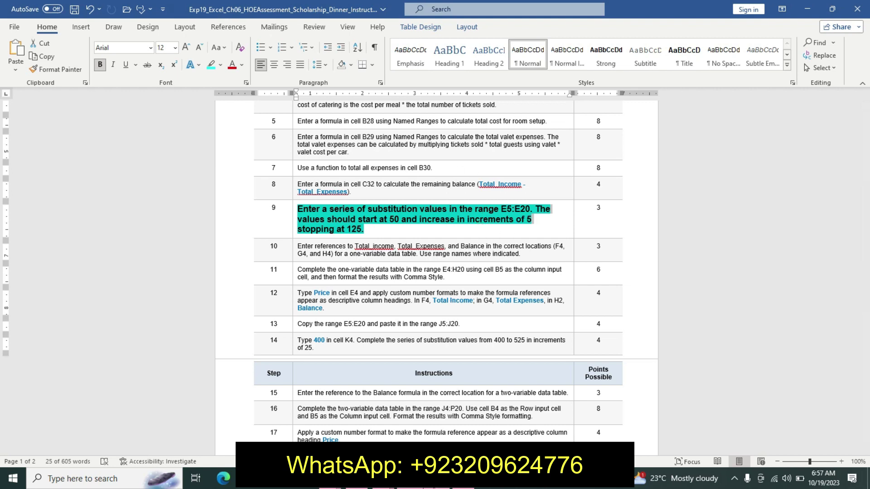
left_click(437, 478)
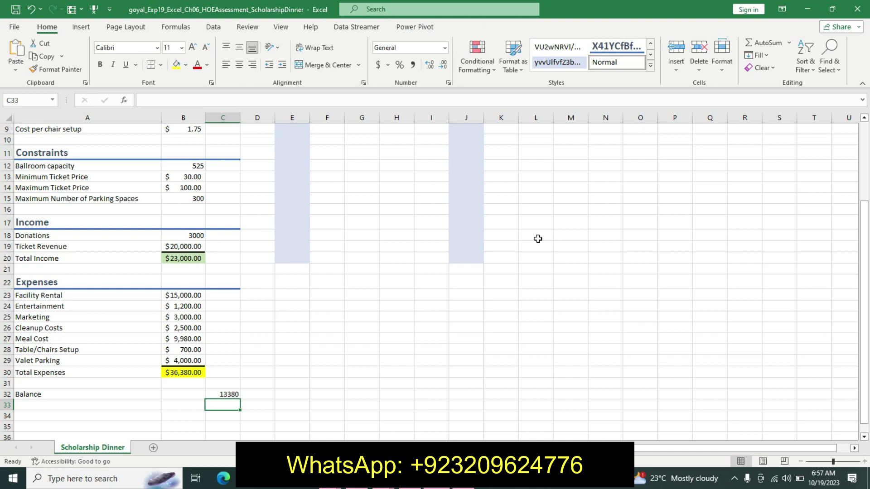
Step: Start a 5, 10 series in E5:E6, fill it down to row 20, then undo the fill
left_click_drag(864, 310, 825, 166)
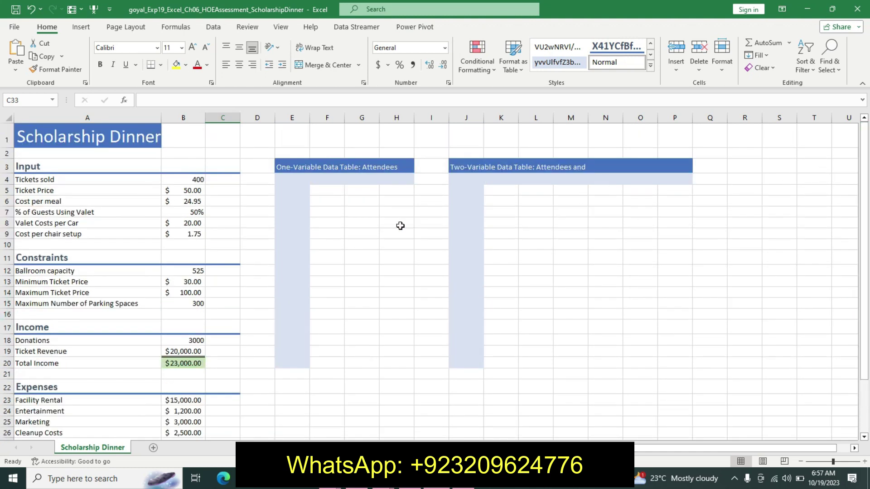
left_click(304, 189)
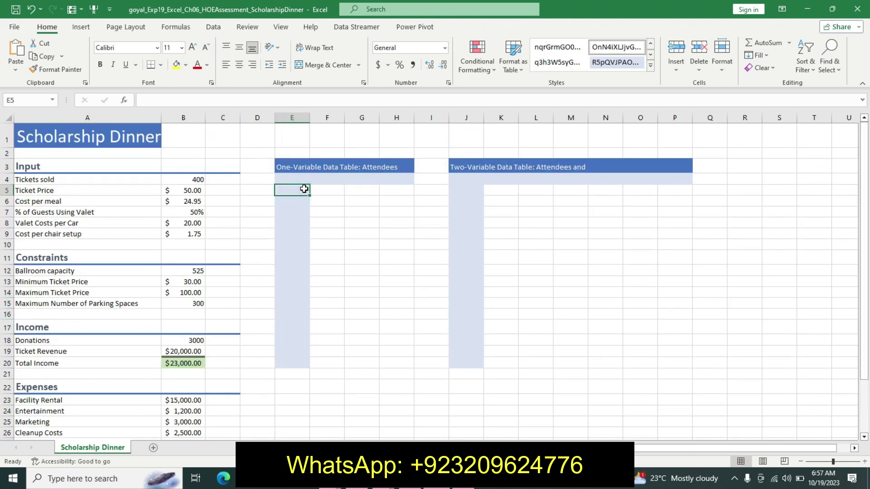
type("5")
key("Return")
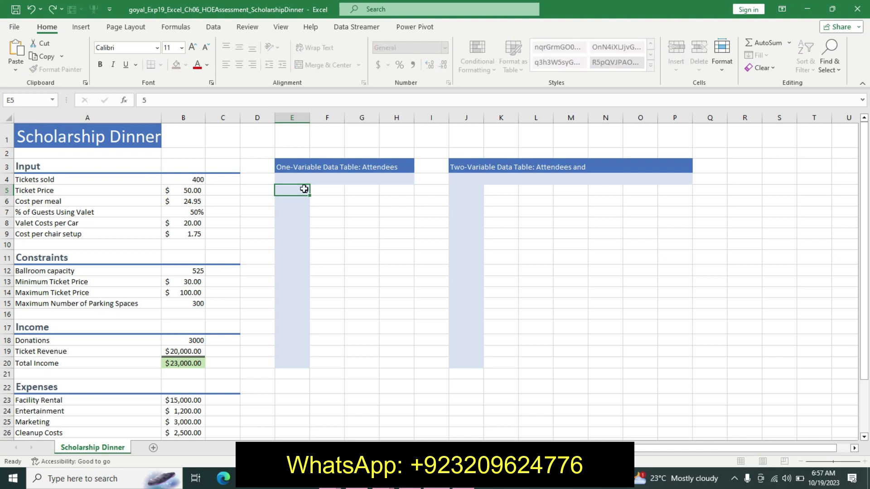
type("10")
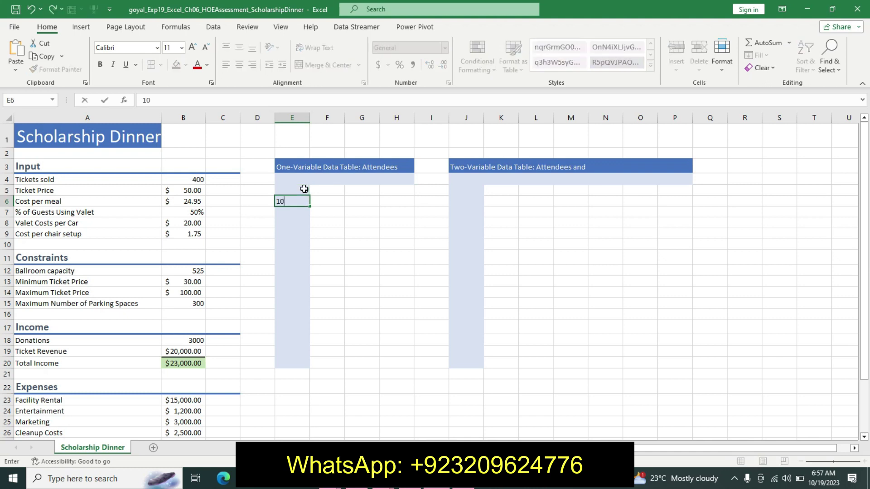
key("Return")
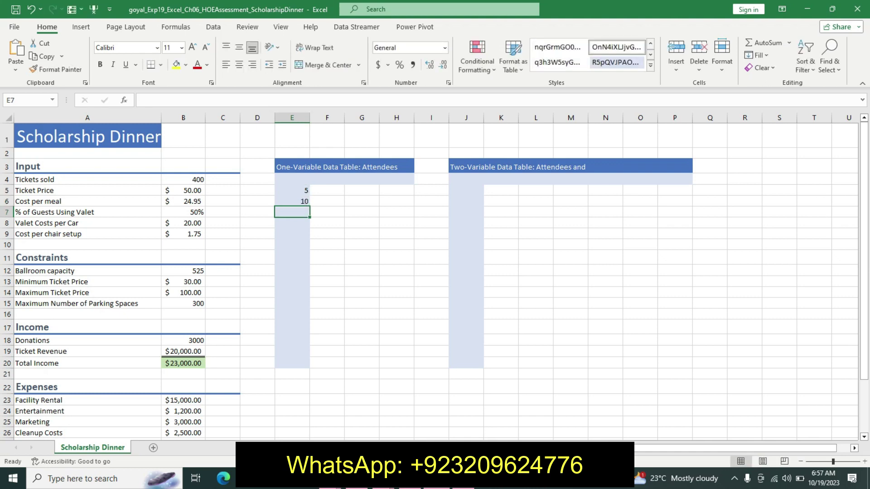
key("alt+Tab")
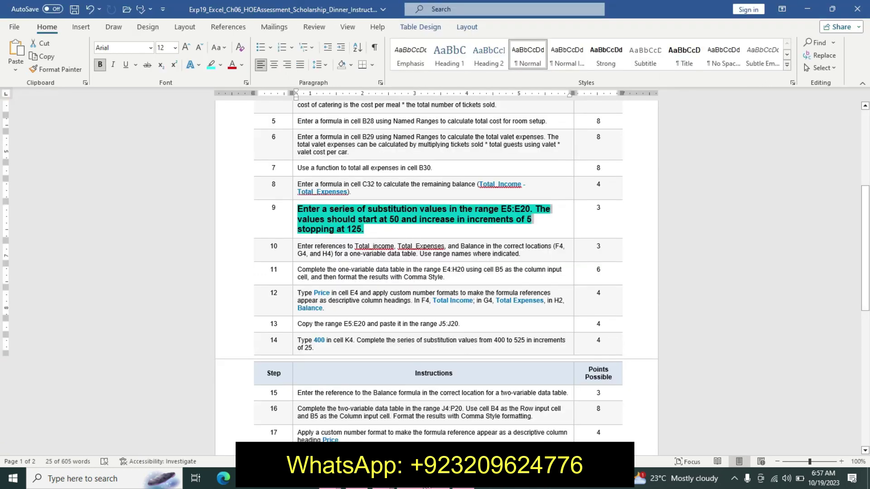
key("alt+Tab")
left_click(307, 193)
left_click_drag(307, 192, 293, 364)
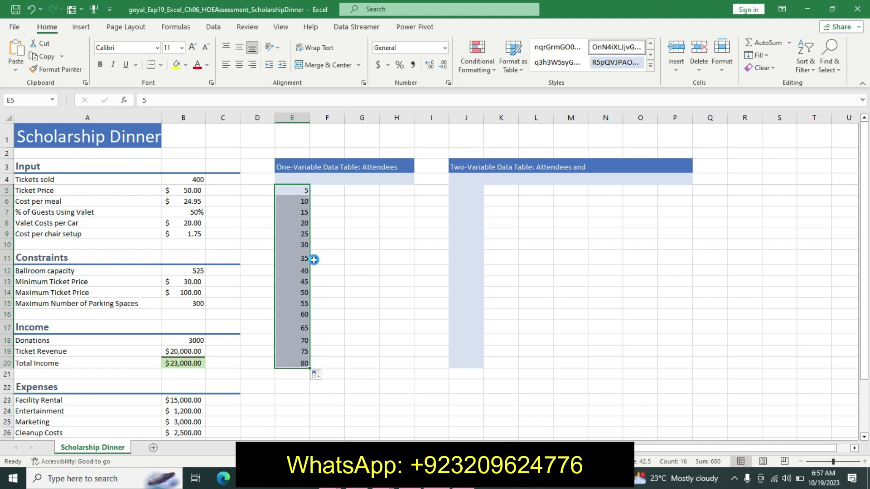
key("ctrl+z")
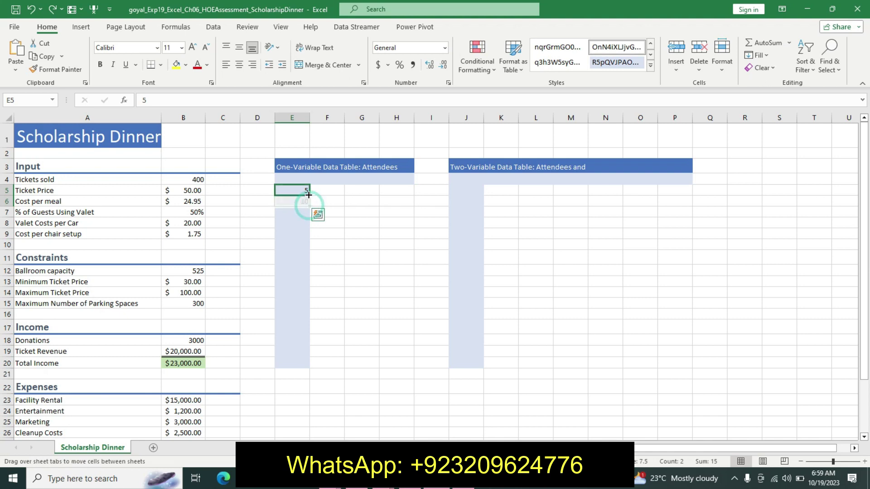
Step: Enter 50 and 55 in E5:E6 and extend the series down to E20
left_click(165, 96)
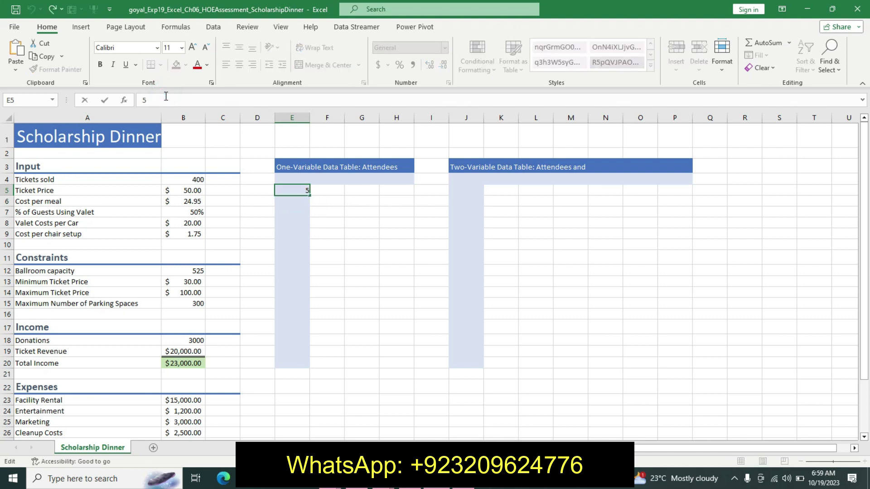
type("0")
key("Return")
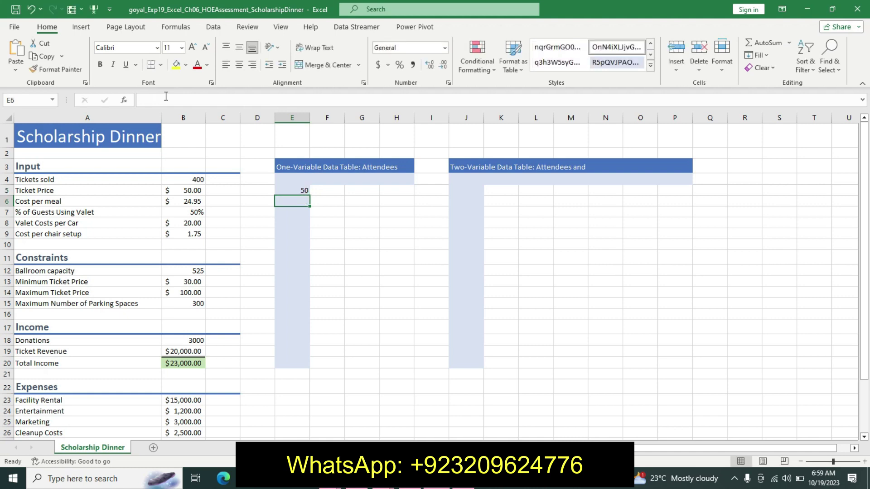
type("55")
key("Return")
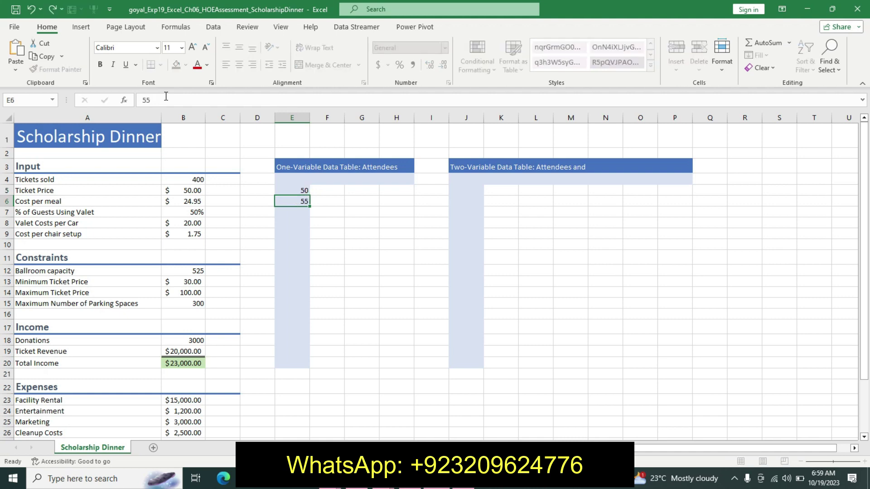
mouse_move(290, 190)
left_mouse_down()
mouse_move(297, 201)
mouse_move(281, 366)
left_mouse_up()
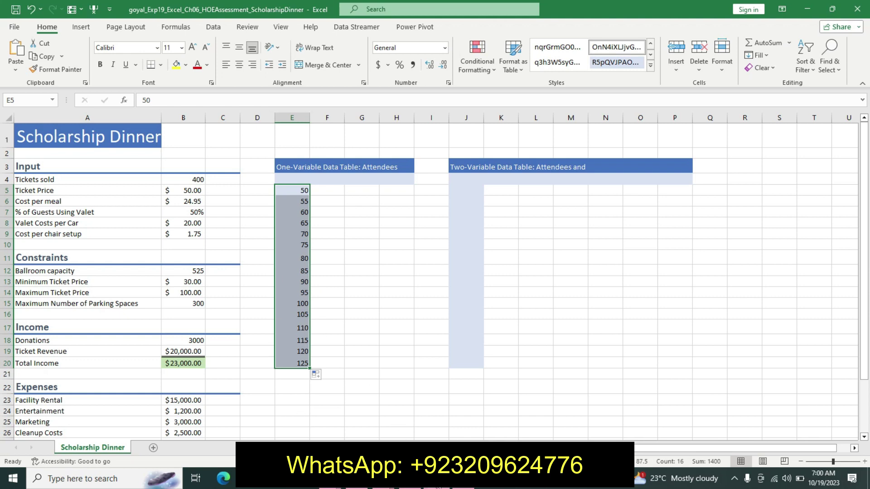
left_click(421, 486)
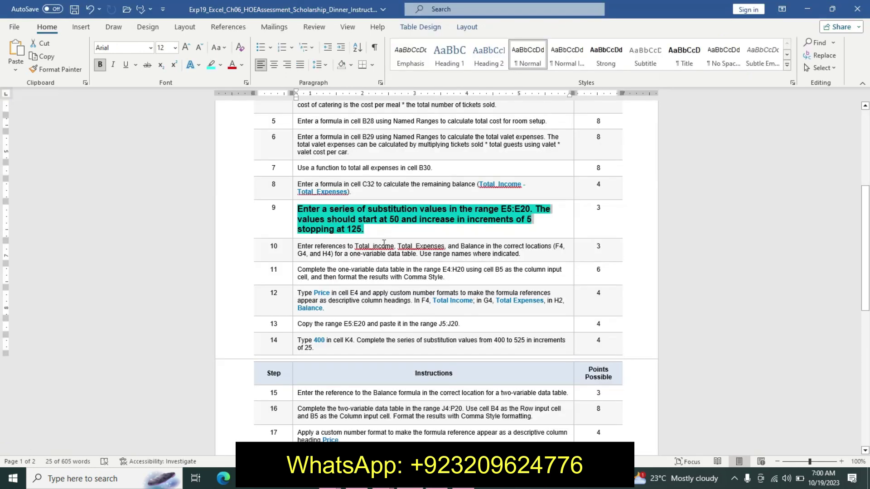
Step: Remove the emphasis from step 9 in the Word instructions
key("ctrl+z")
key("ctrl+z")
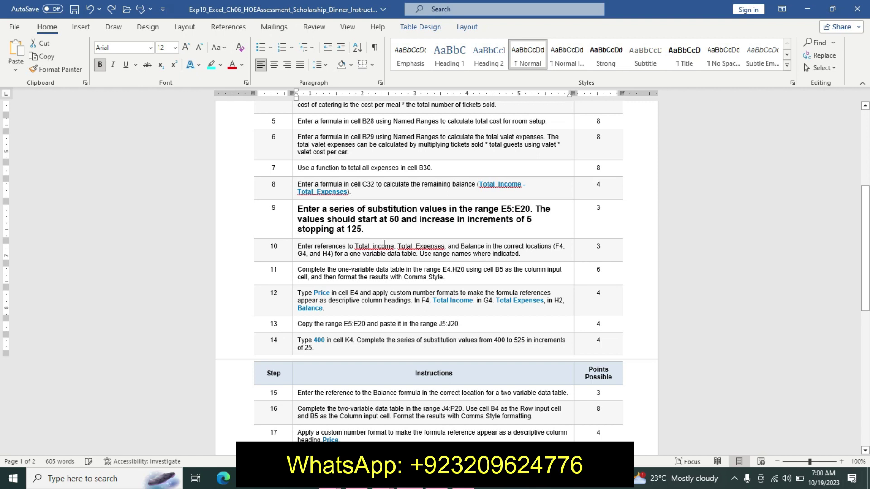
key("ctrl+z")
key("ctrl+z")
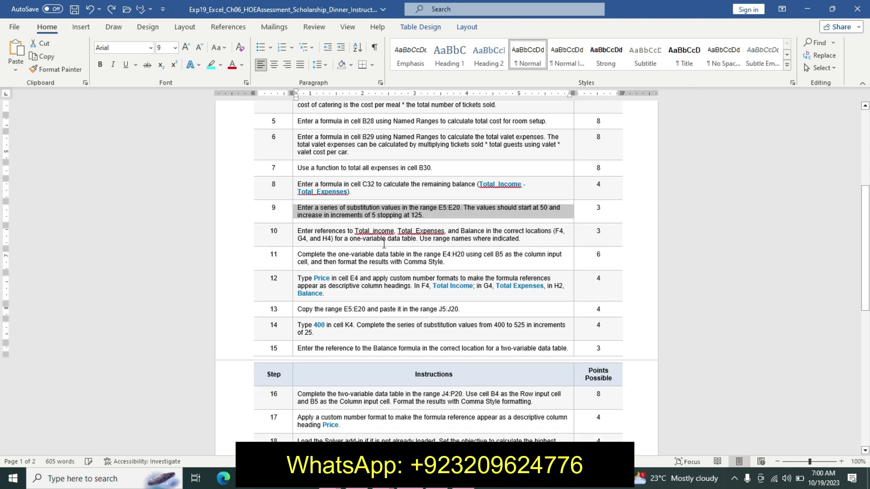
left_click(689, 242)
left_click(865, 240)
left_click_drag(865, 240, 865, 242)
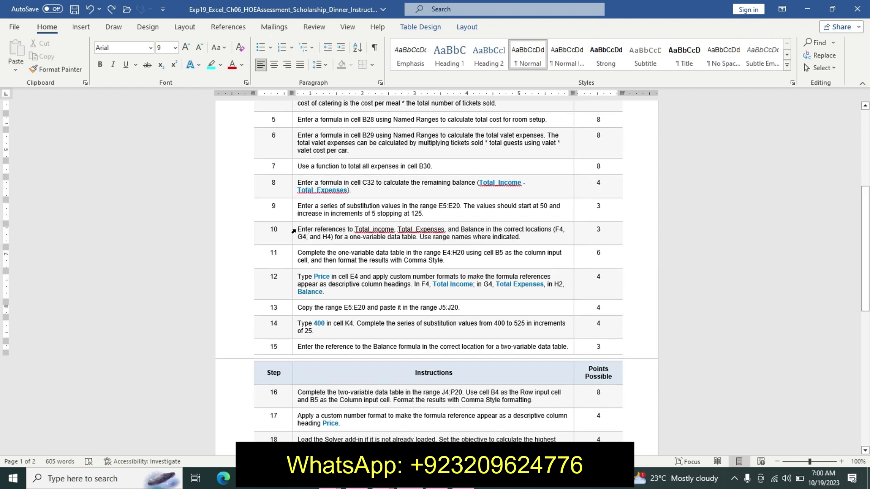
Step: Format step 10 as 14 pt bold text with cyan highlighting
left_click(293, 231)
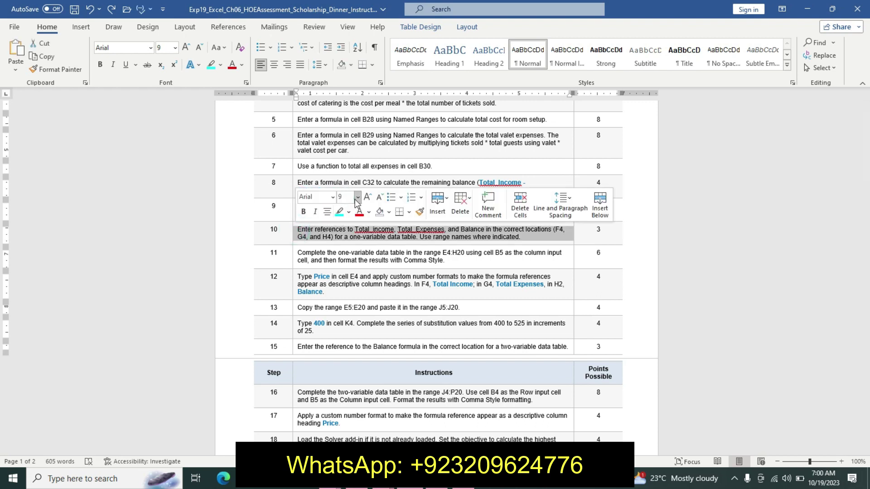
left_click(357, 197)
left_click(348, 274)
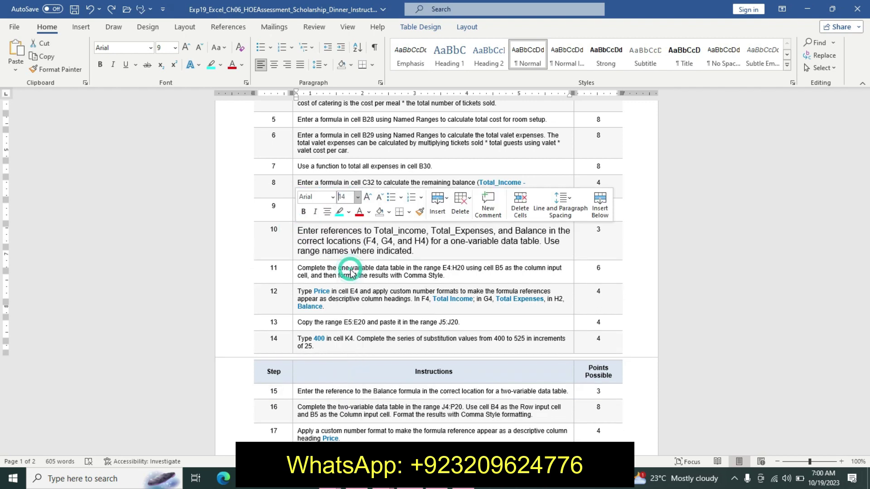
left_click(304, 212)
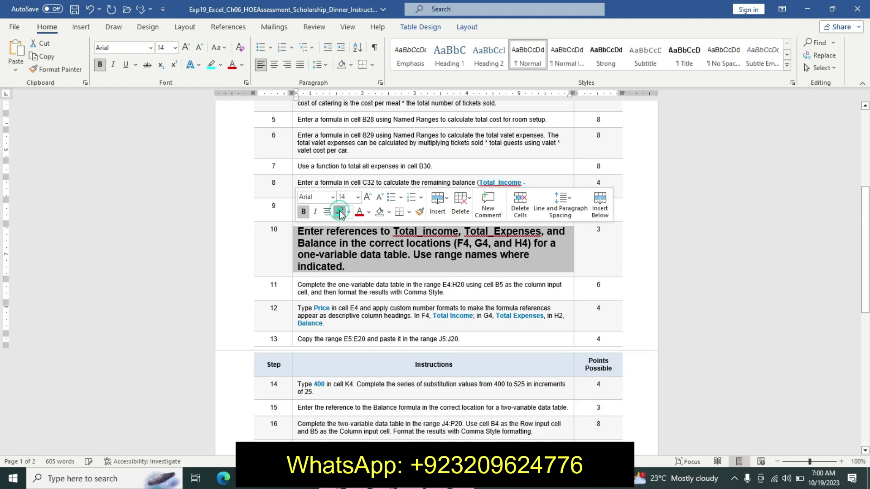
left_click(338, 211)
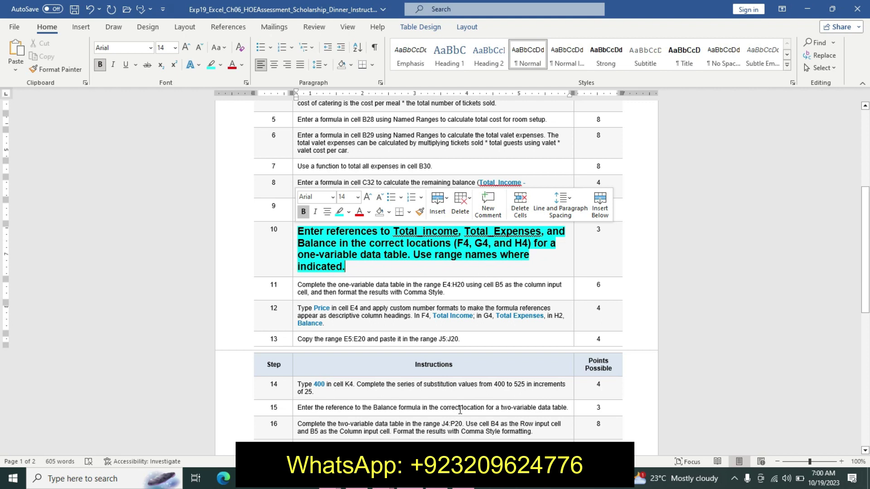
key("alt+Tab")
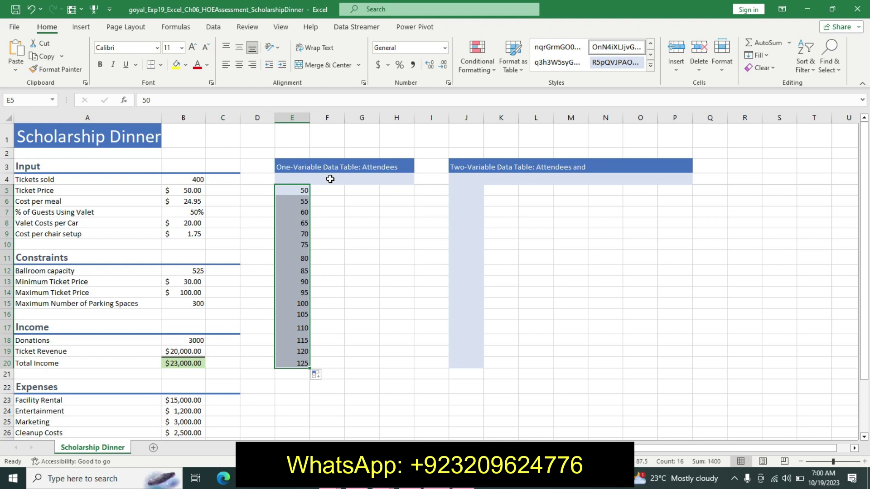
Step: Enter a reference to Total Income (=Total_Income) in F4
left_click(327, 179)
type("=")
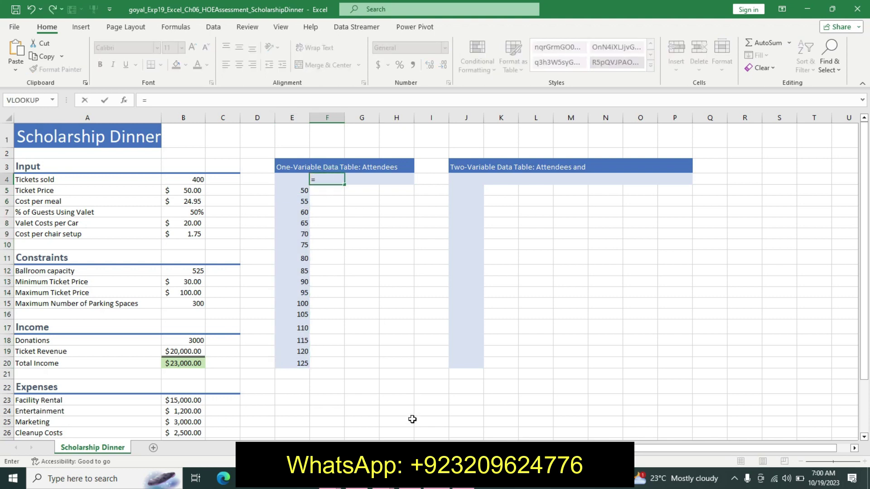
key("alt+Tab")
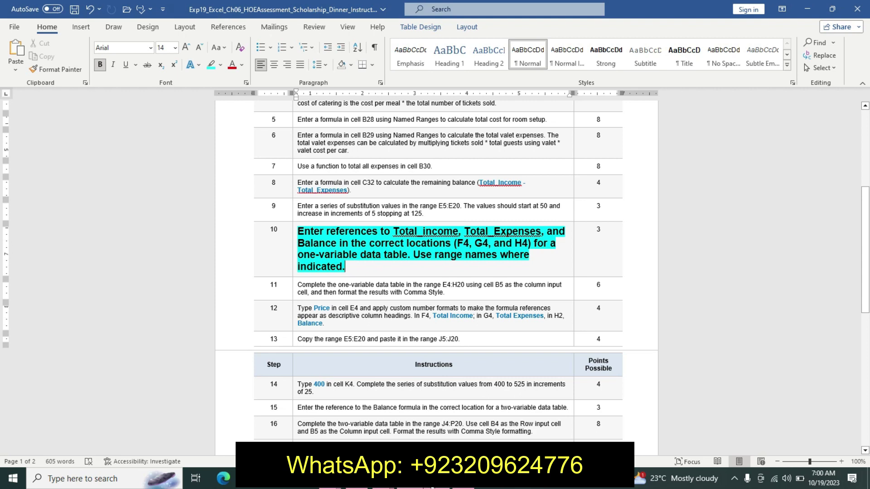
left_click(435, 416)
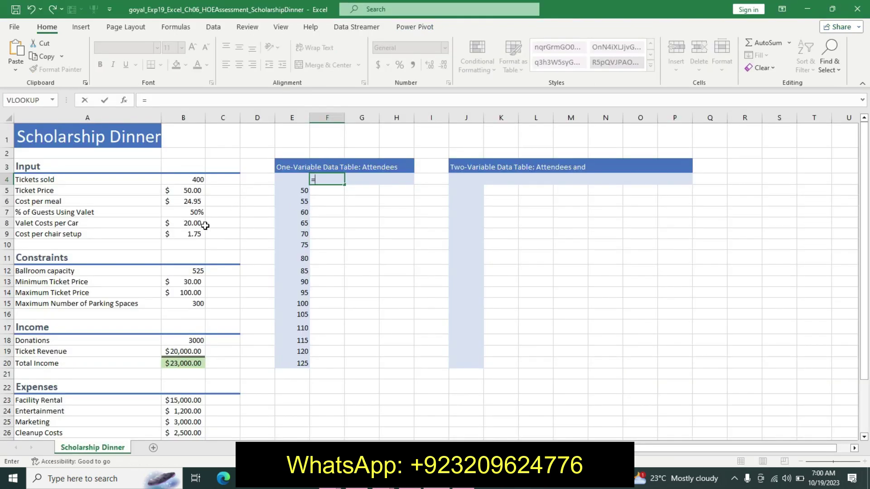
left_click(195, 360)
key("Return")
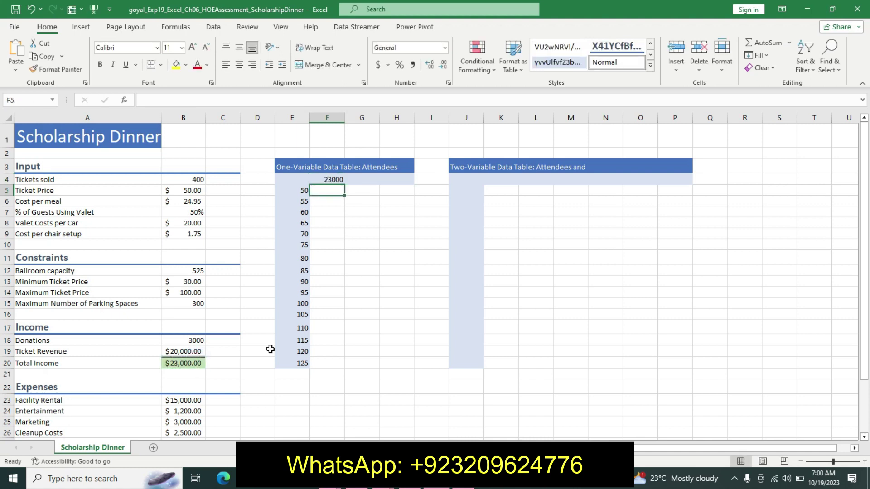
key("alt+Tab")
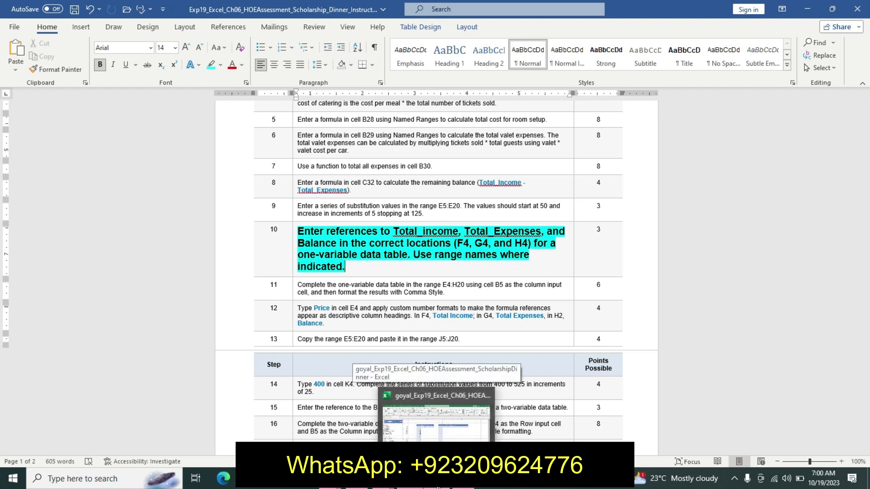
left_click(408, 419)
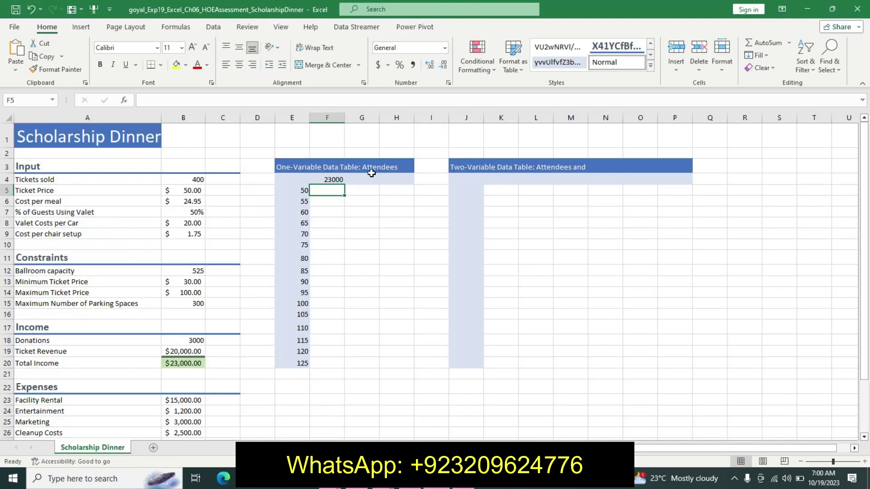
Step: Enter a reference to Total Expenses (=Total_Expenses) in G4
left_click(372, 177)
type("=")
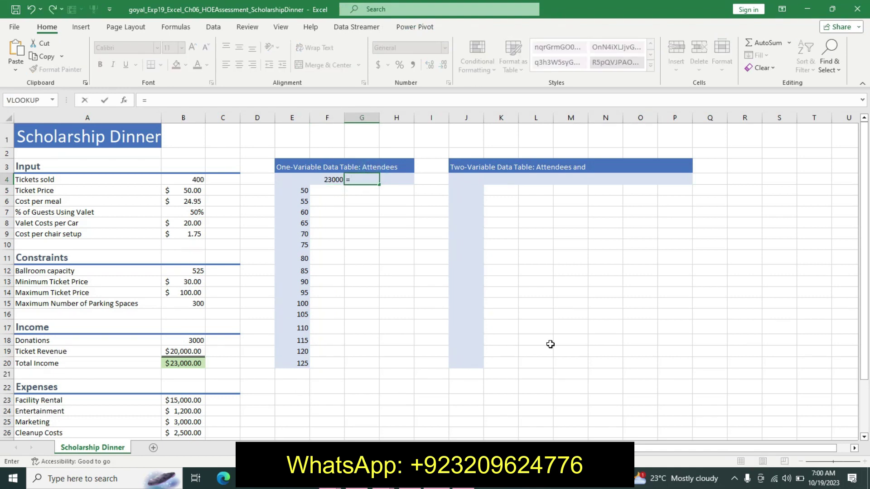
left_click_drag(866, 259, 866, 304)
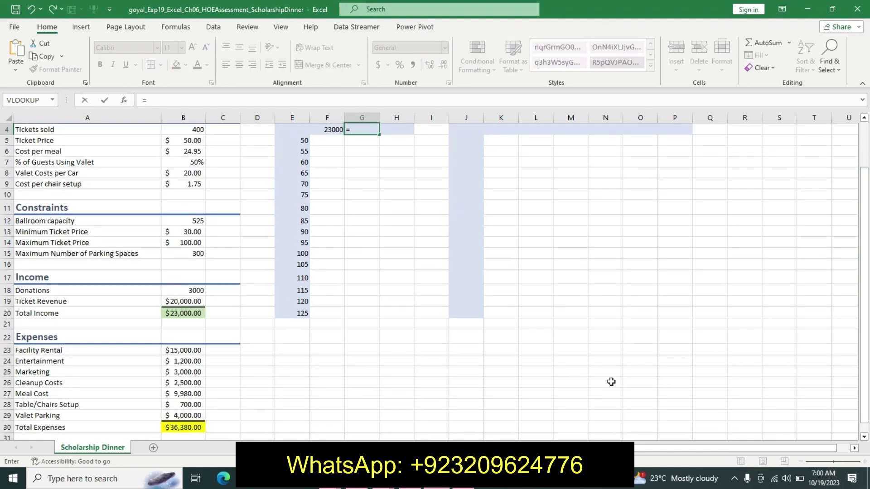
left_click(194, 428)
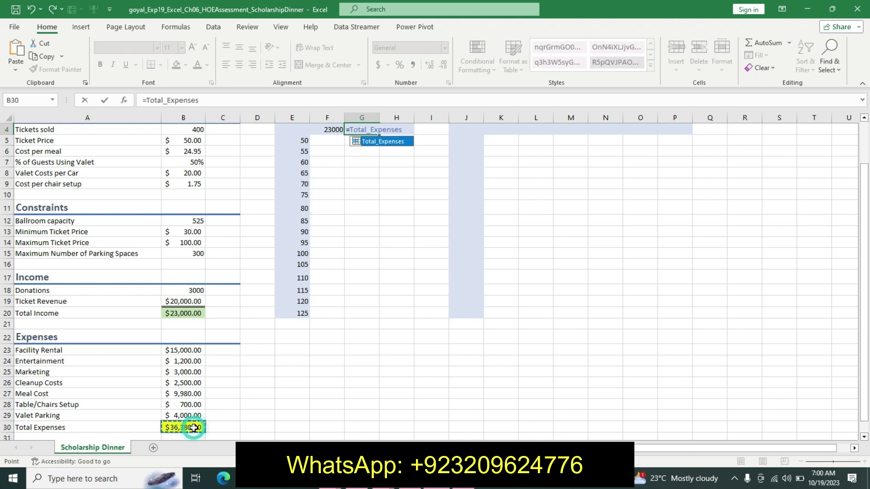
key("Return")
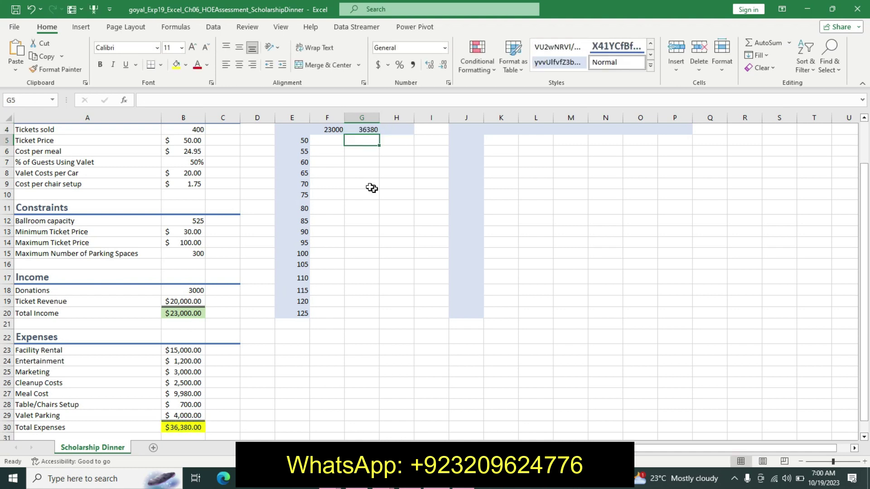
Step: Point H4 at the balance in C32 with =C32
left_click(396, 127)
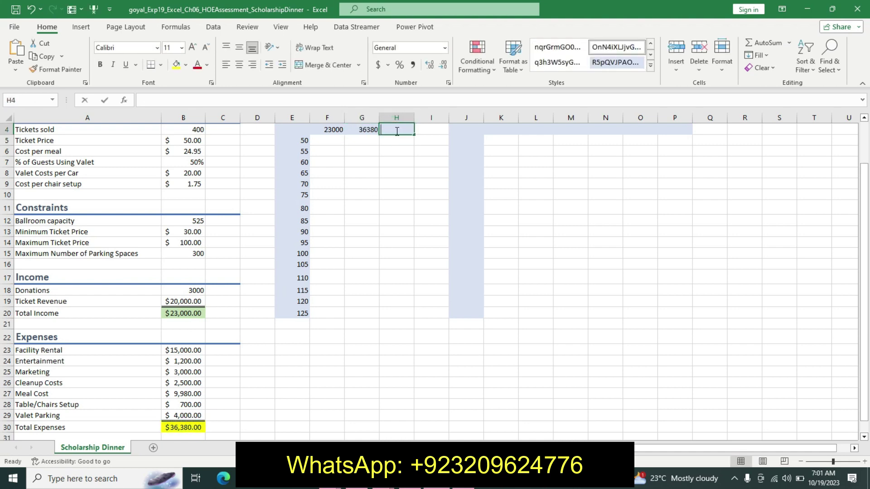
type("=")
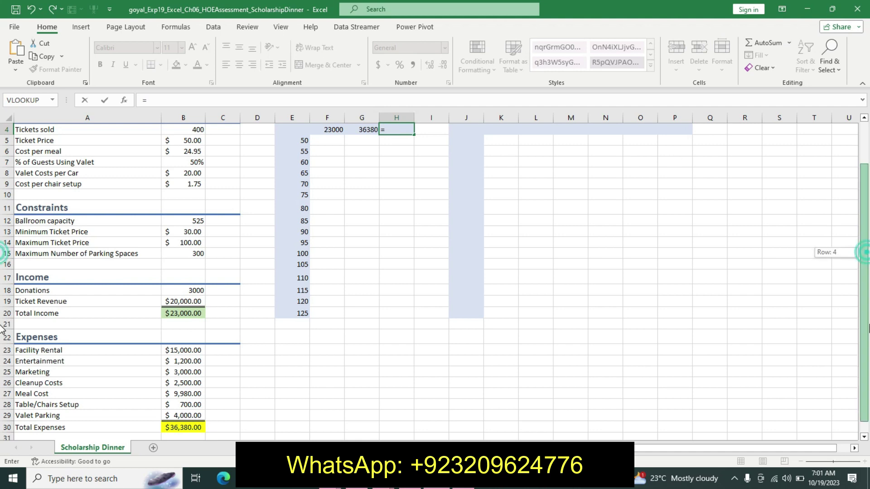
left_click_drag(865, 251, 865, 262)
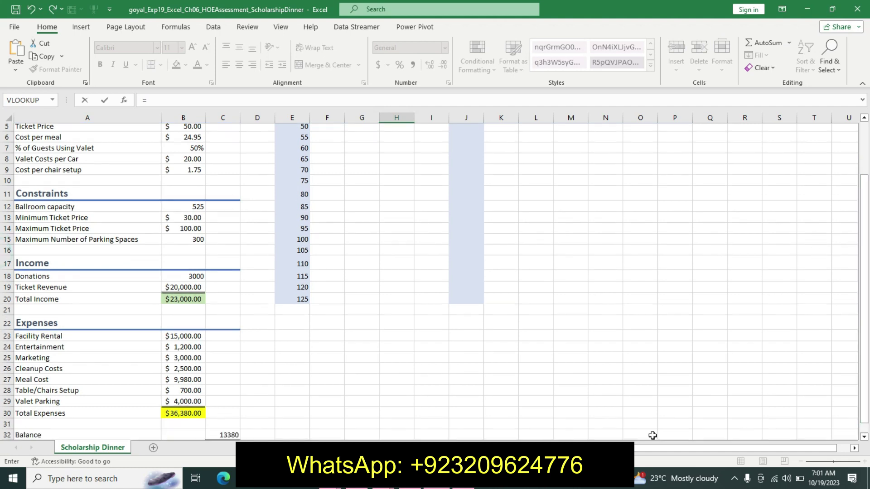
left_click(234, 435)
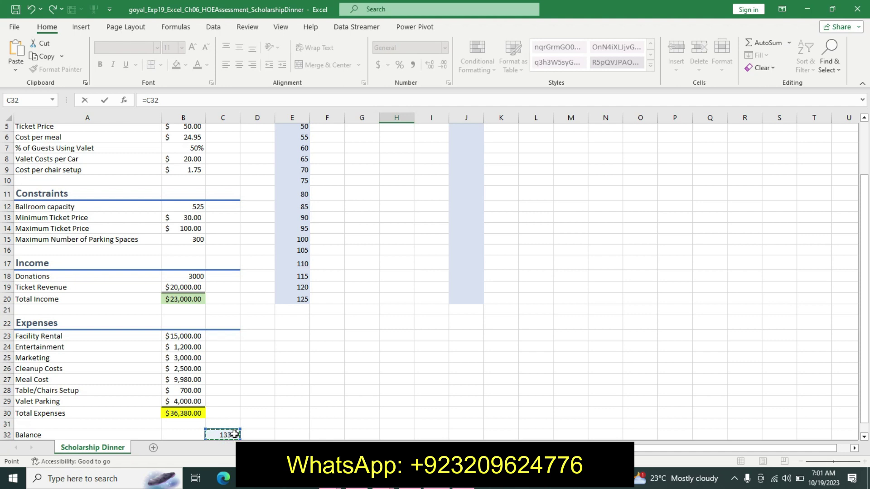
key("Return")
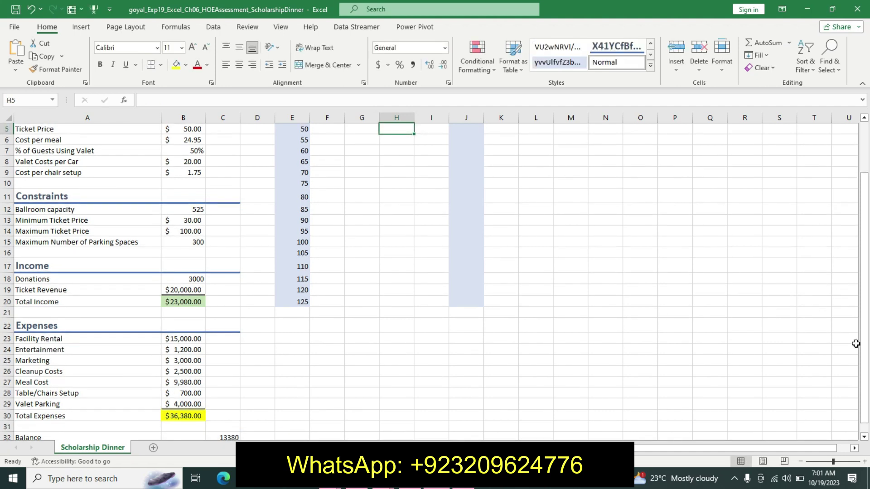
left_click_drag(864, 344, 849, 218)
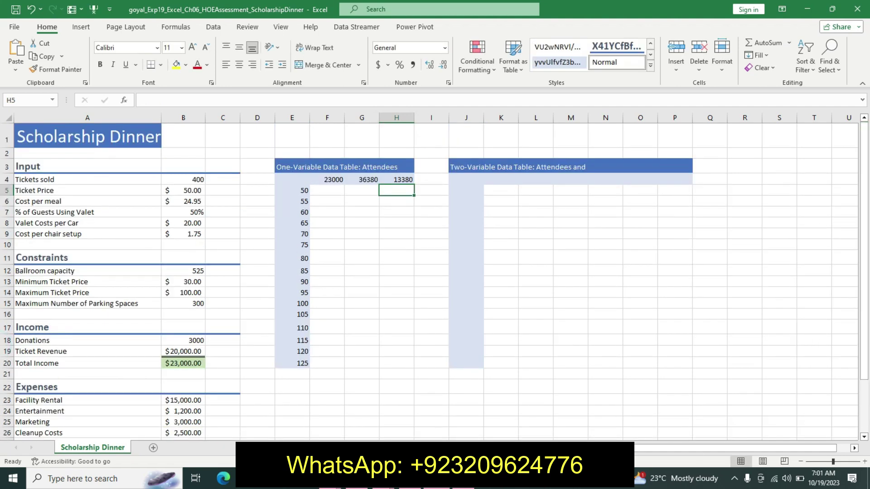
key("alt+Tab")
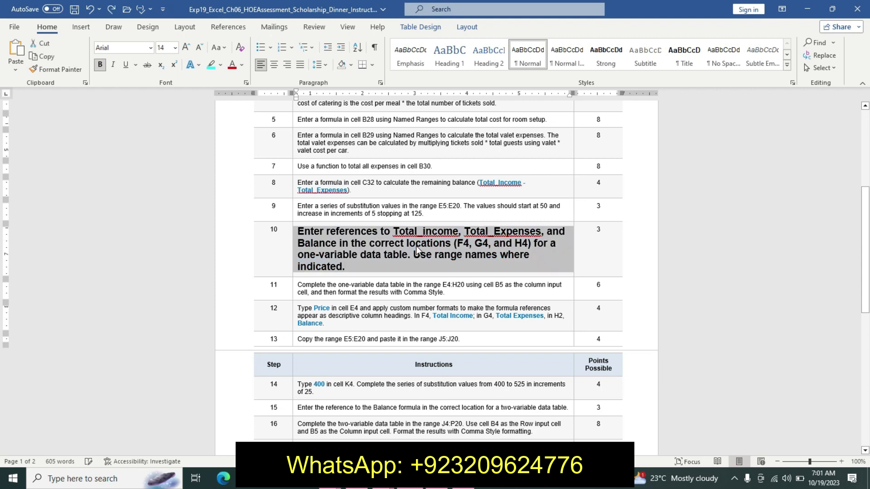
Step: Clear step 10's formatting, make step 11 11 pt bold with cyan highlight, and copy 'E4:H20'
key("ctrl+z")
key("ctrl+z")
key("ctrl+z")
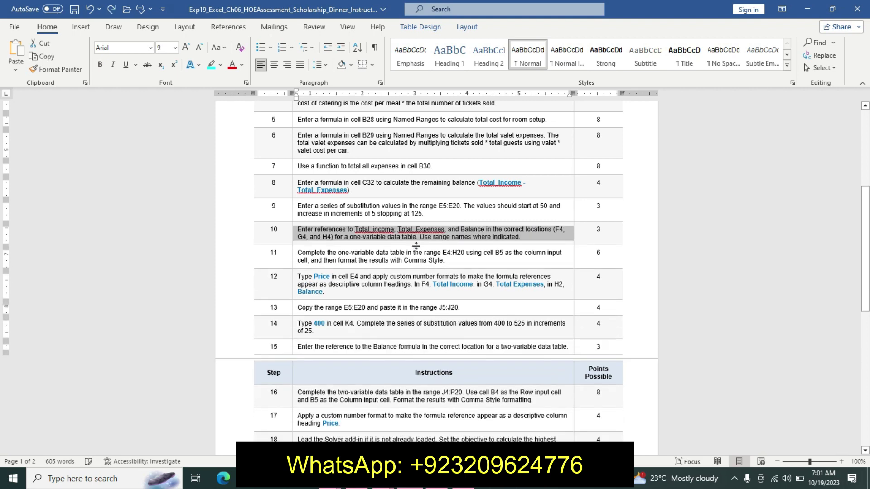
left_click(295, 259)
left_click(360, 223)
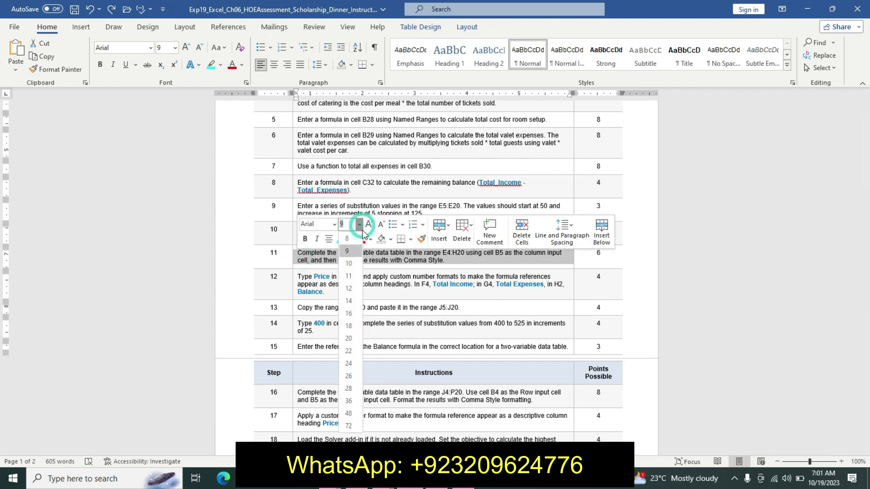
left_click(348, 275)
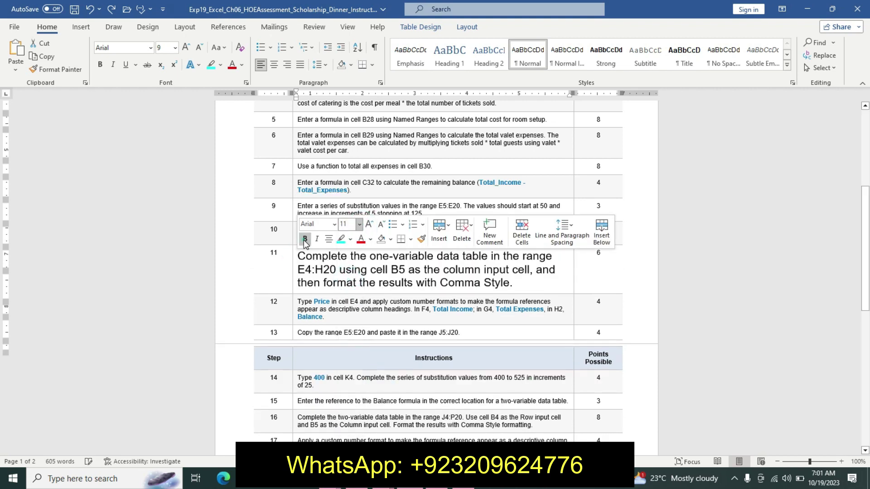
left_click(305, 239)
left_click(343, 238)
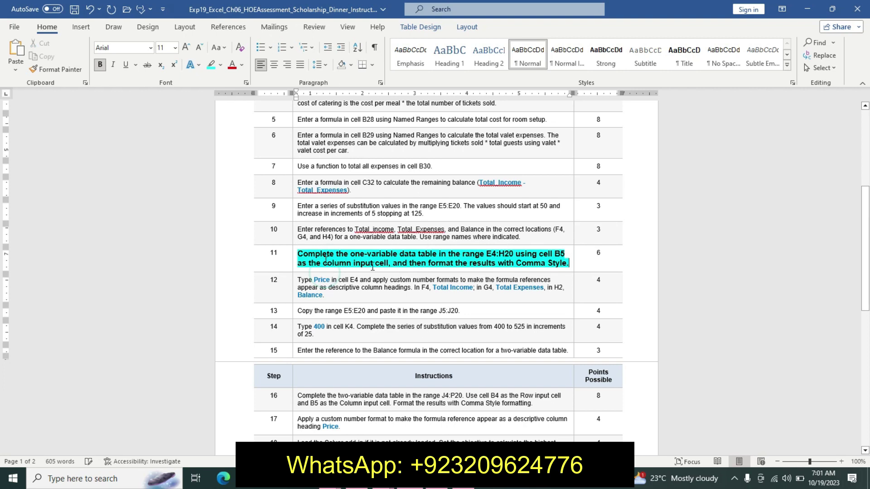
double_click(498, 255)
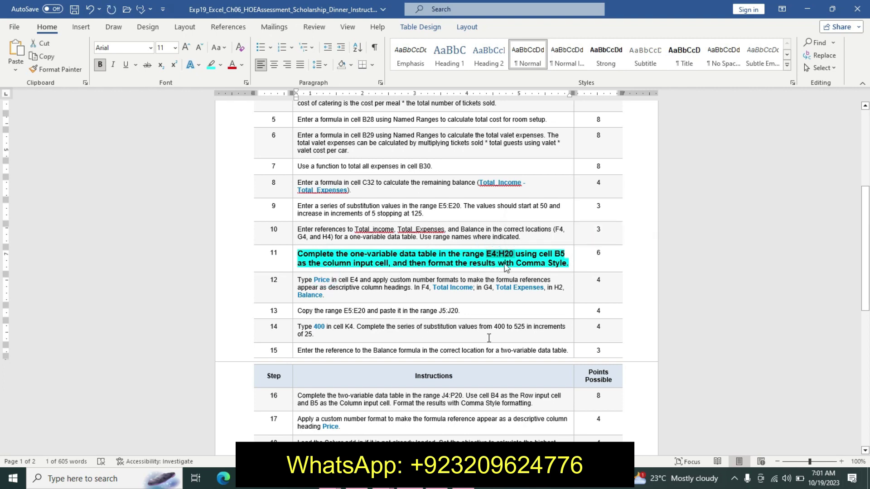
key("alt+Tab")
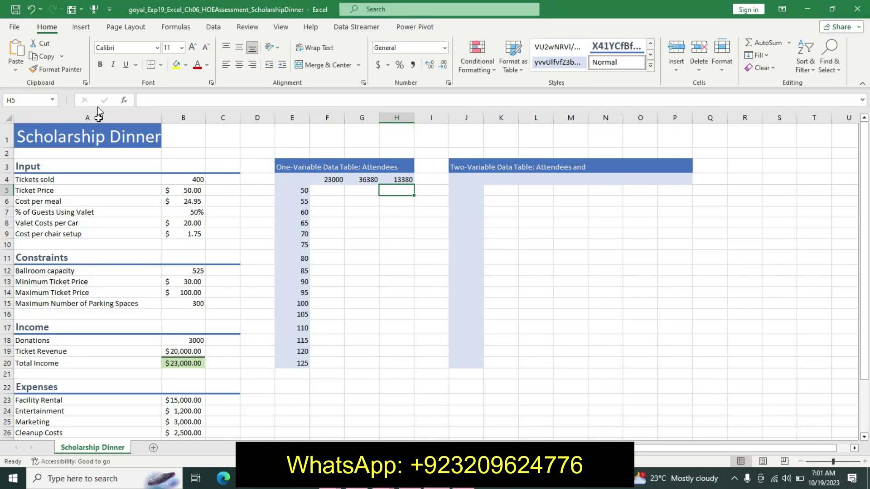
Step: Select the range E4:H20 by pasting it into the Name Box
left_click(37, 105)
key("ctrl+v")
key("Return")
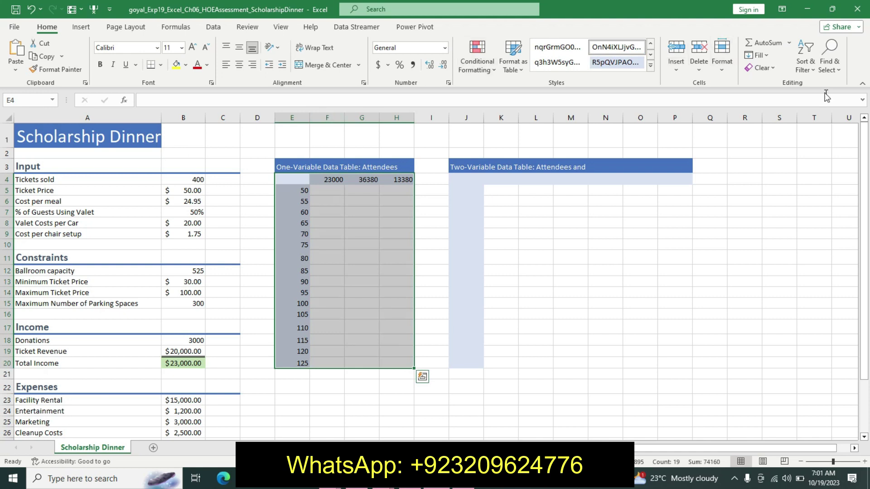
left_click(802, 68)
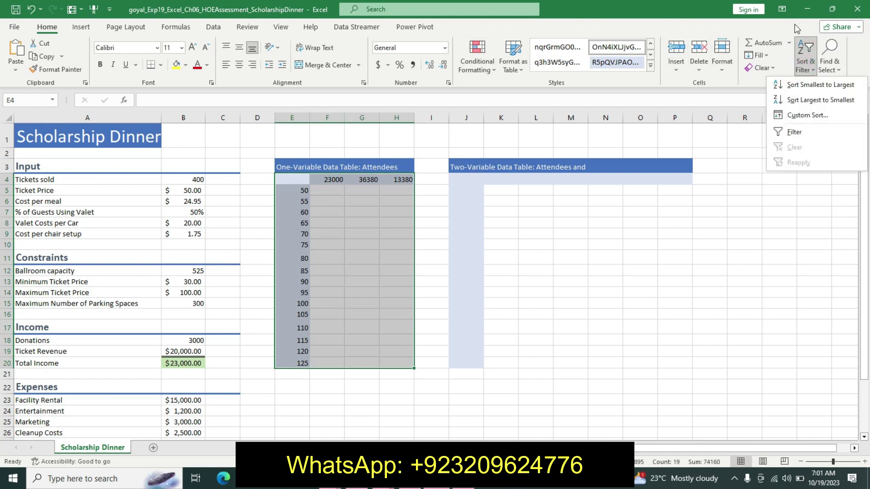
left_click(796, 34)
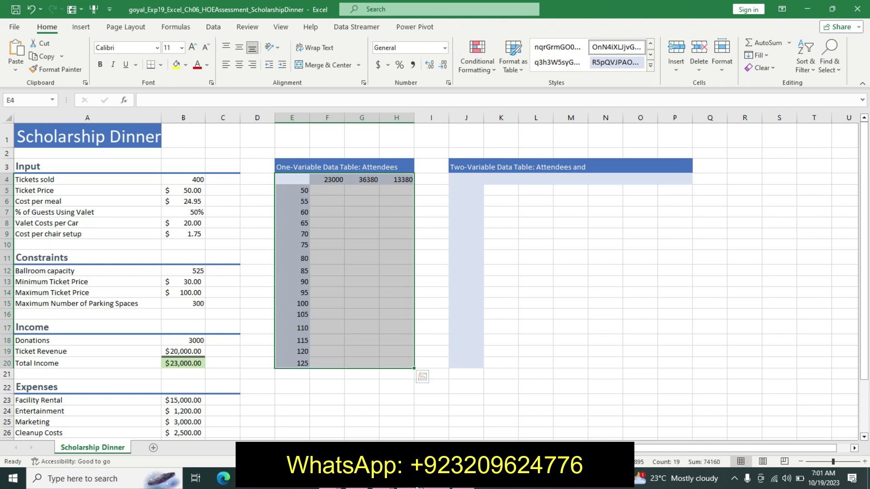
left_click(416, 488)
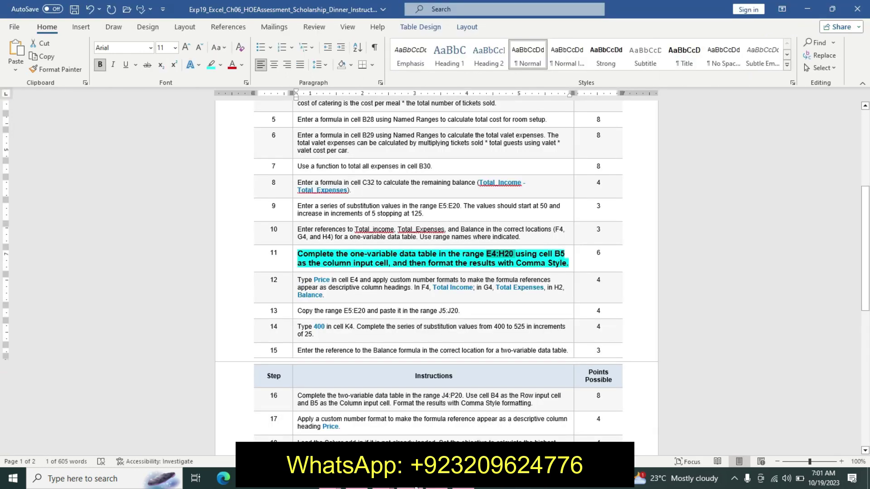
left_click(436, 488)
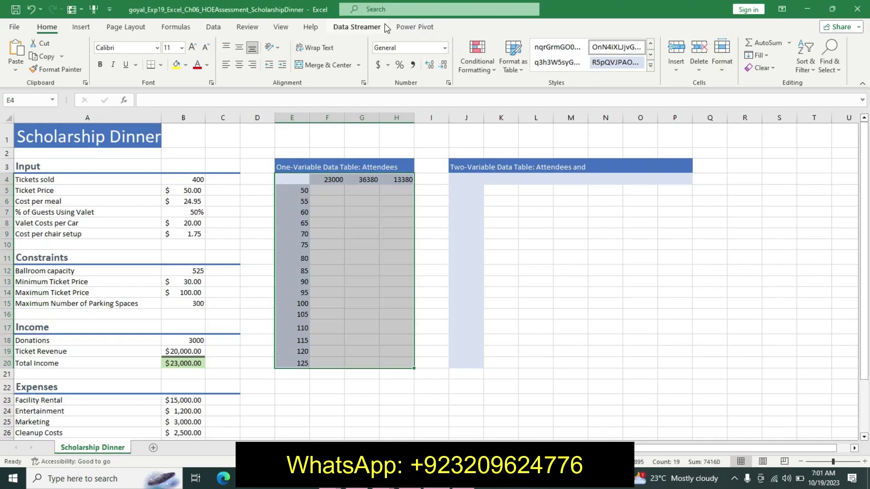
Step: Create a one-variable data table with B5 as the column input cell
left_click(213, 27)
left_click(608, 64)
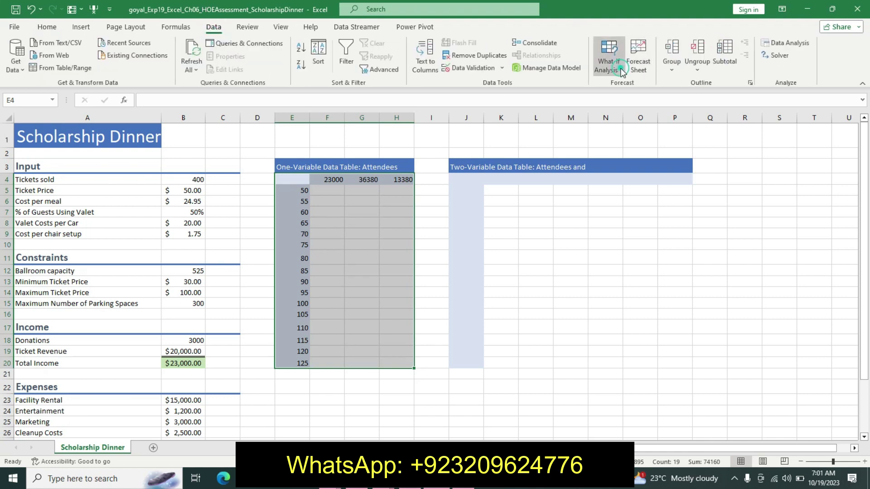
left_click(640, 115)
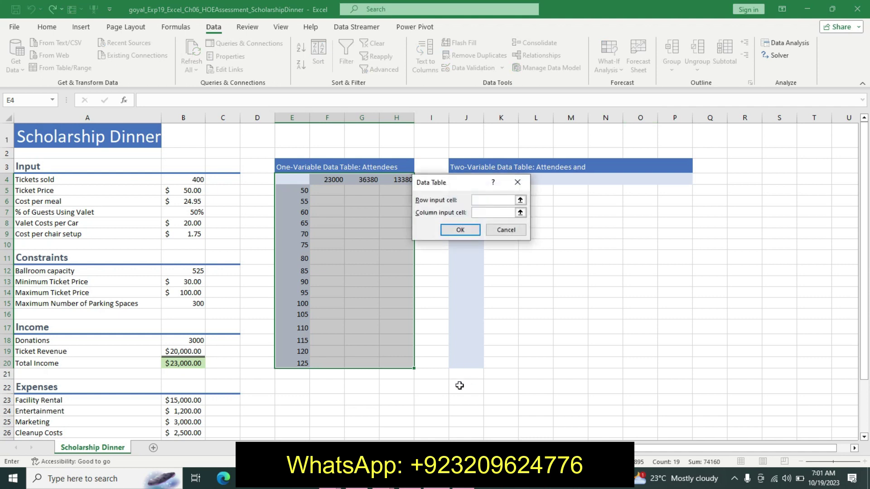
left_click(445, 480)
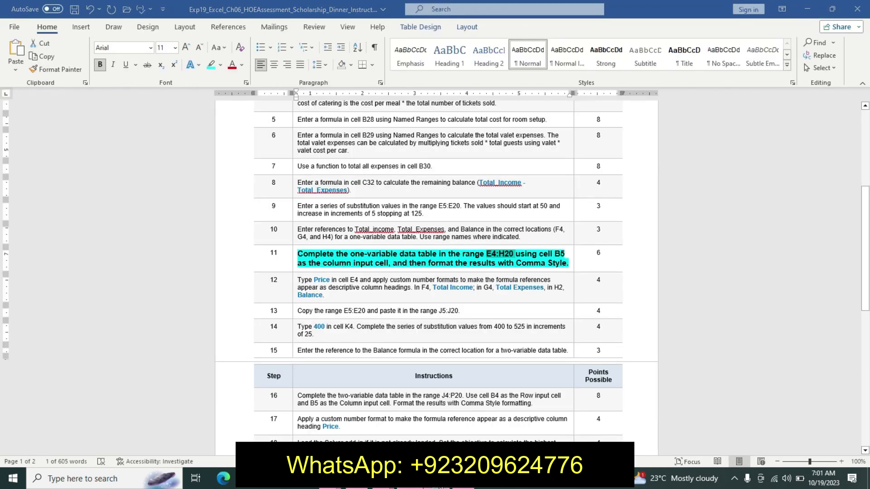
left_click(435, 480)
left_click(479, 212)
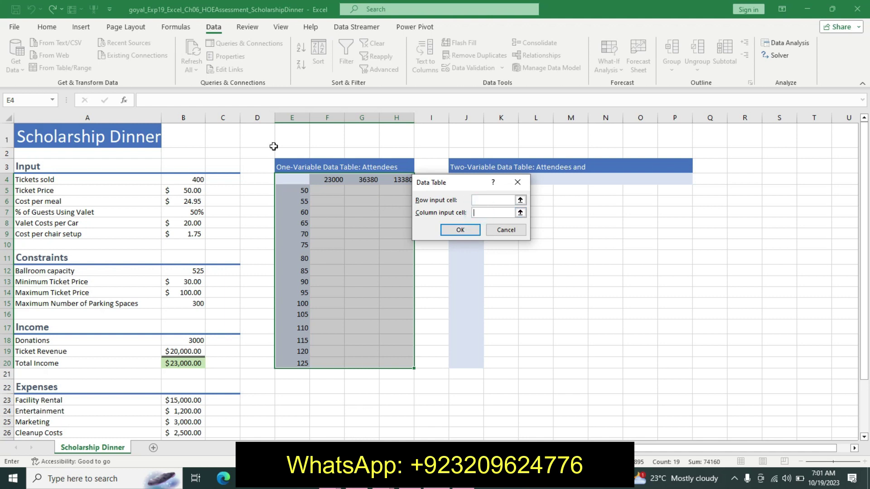
left_click(196, 181)
left_click(192, 191)
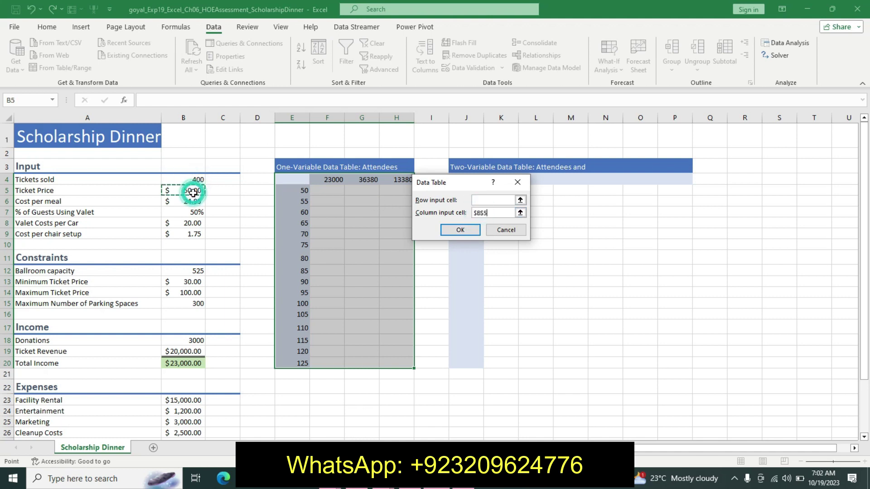
left_click(460, 231)
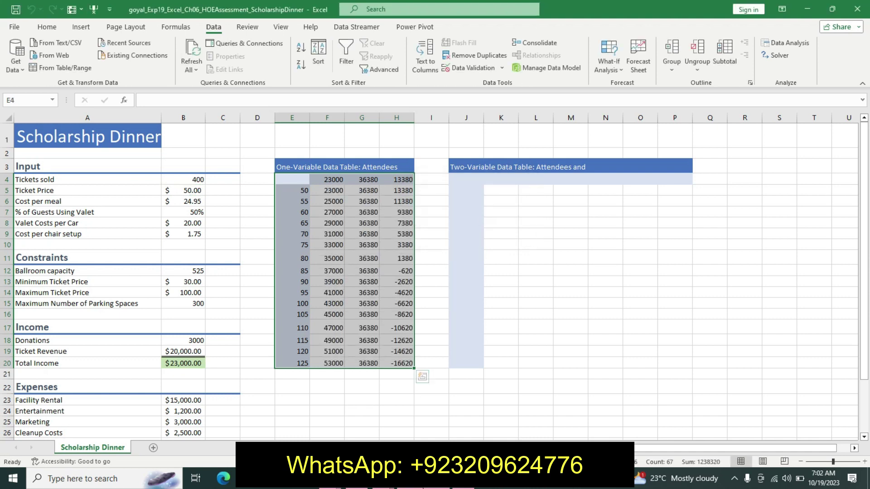
left_click(411, 479)
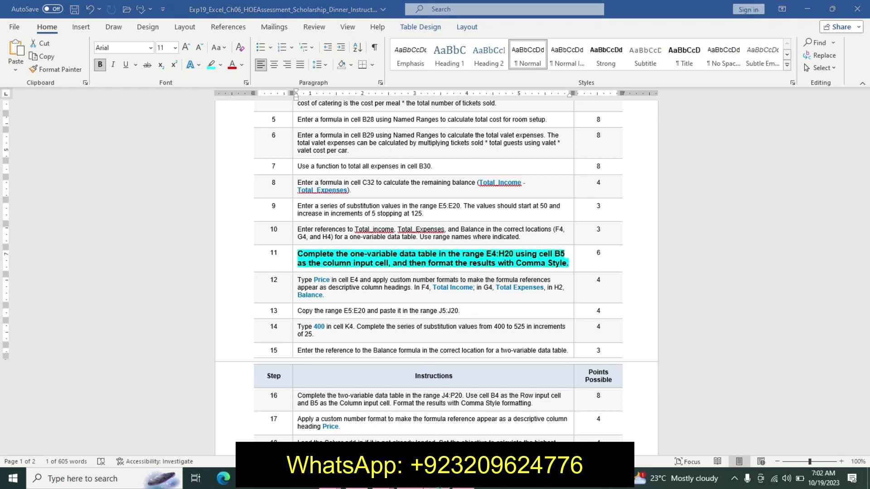
Step: Apply the Comma cell style to the data table results in F5:H20
key("alt+Tab")
left_click_drag(323, 190, 397, 363)
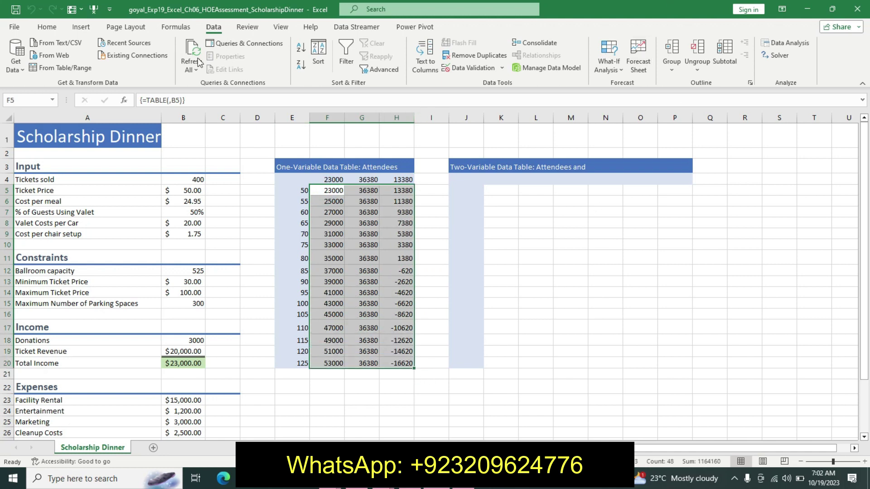
left_click(50, 31)
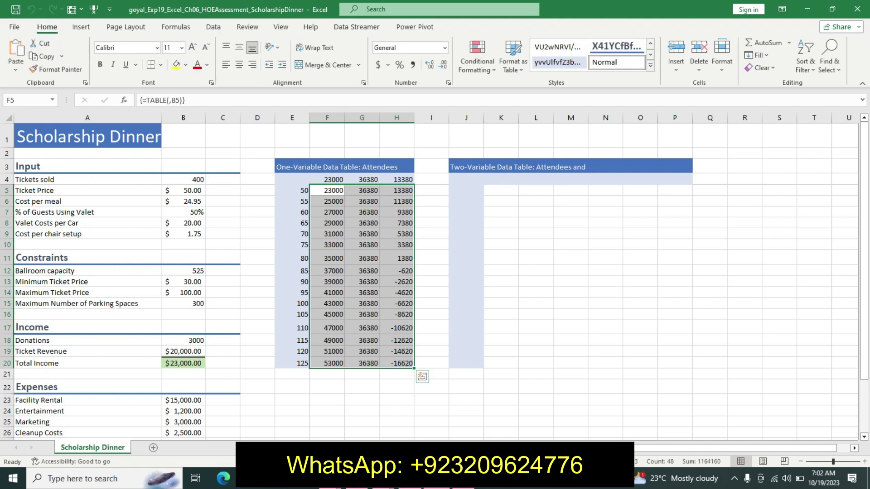
left_click(413, 480)
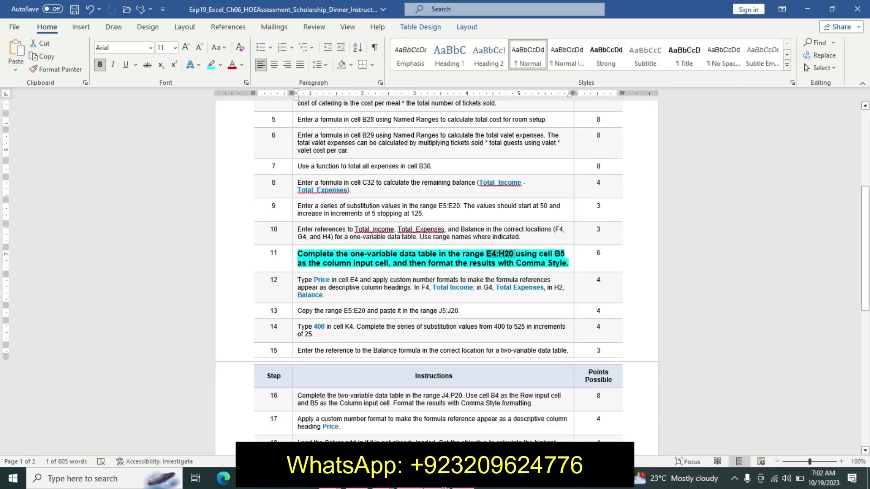
key("alt+Tab")
left_click(650, 66)
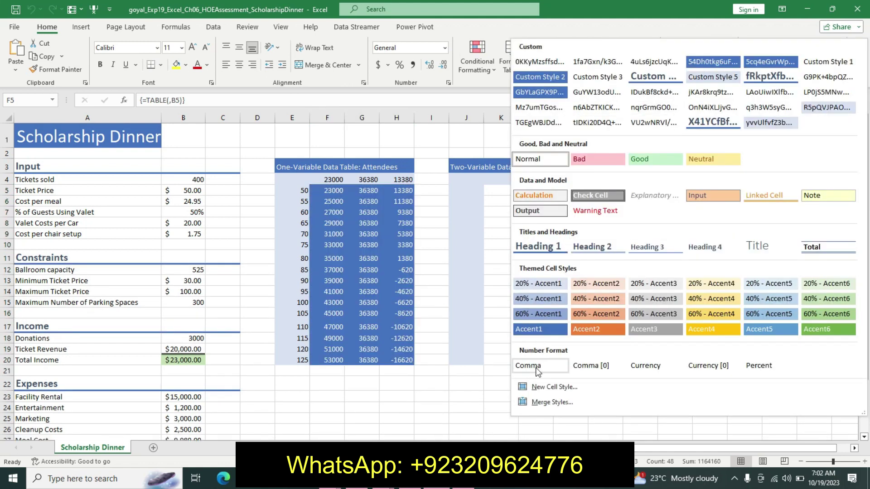
left_click(537, 371)
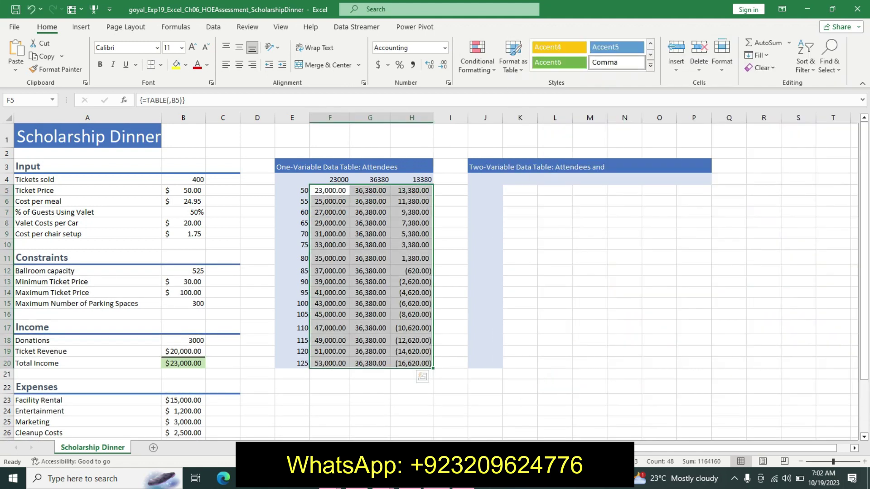
Step: Revert step 11 to plain text, jump to the document top, and inspect H12's TABLE formula
left_click(410, 412)
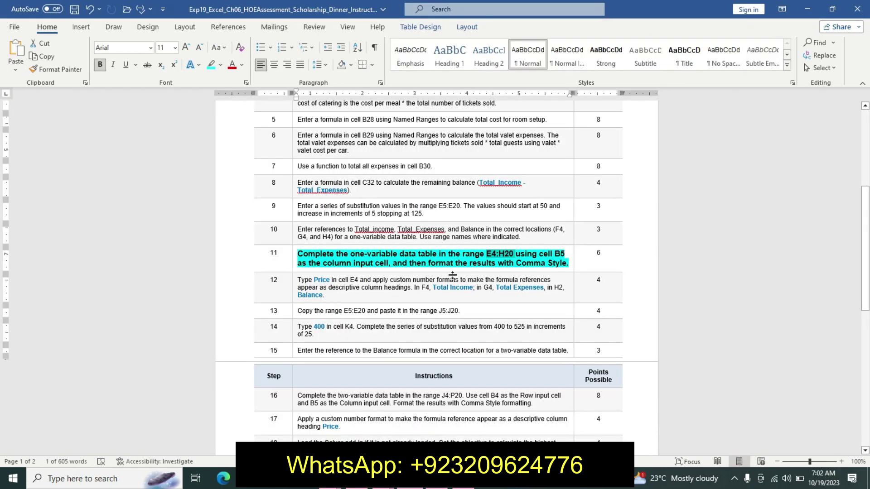
key("ctrl+z")
key("ctrl+z")
key("ctrl+z")
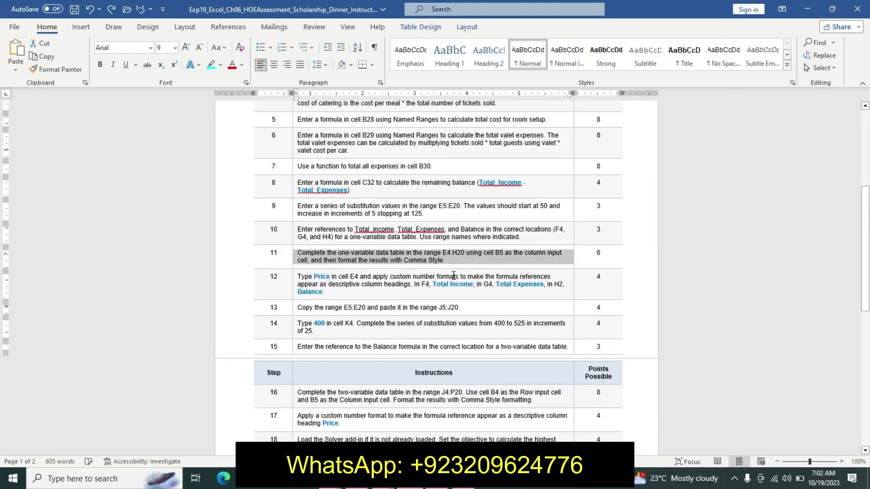
key("ctrl+Home")
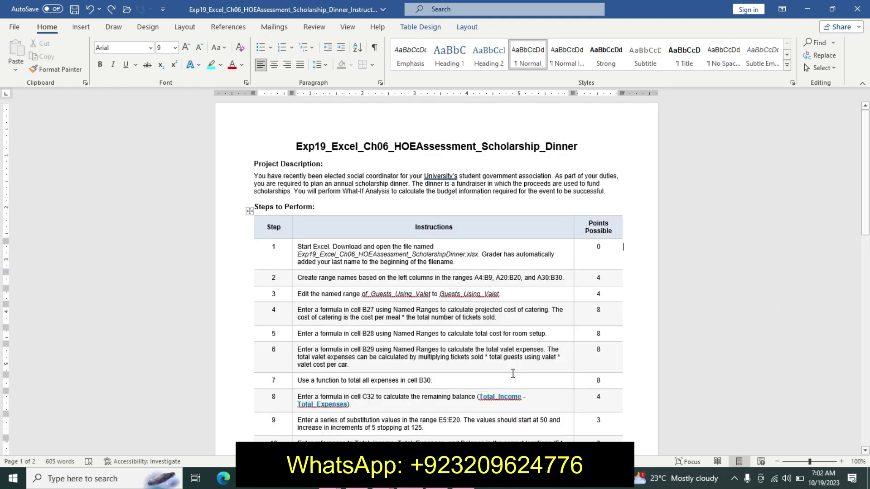
key("alt+Tab")
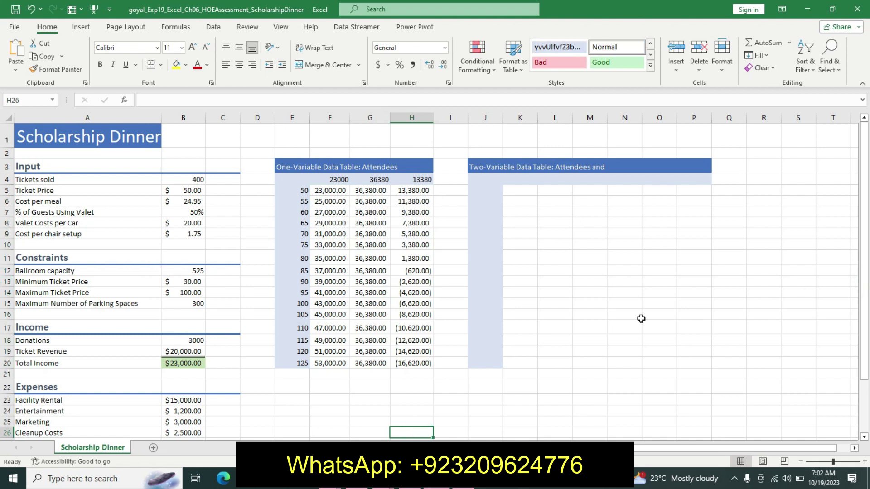
left_click(414, 272)
left_click(471, 327)
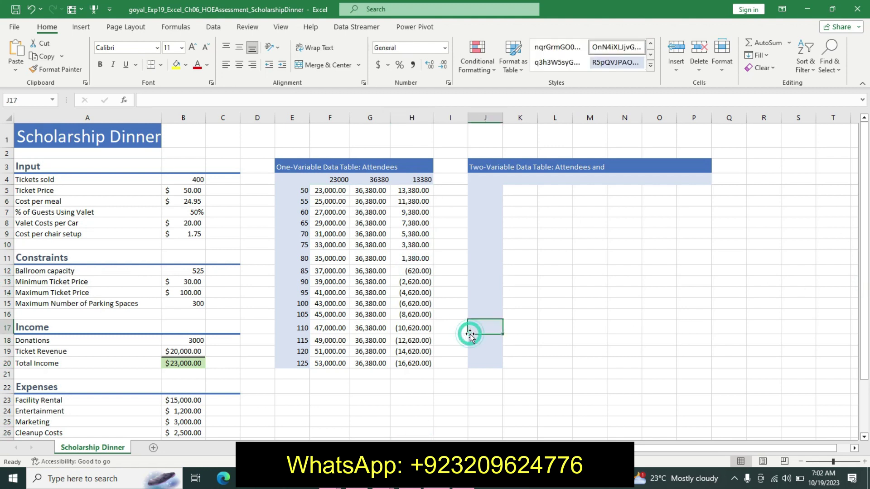